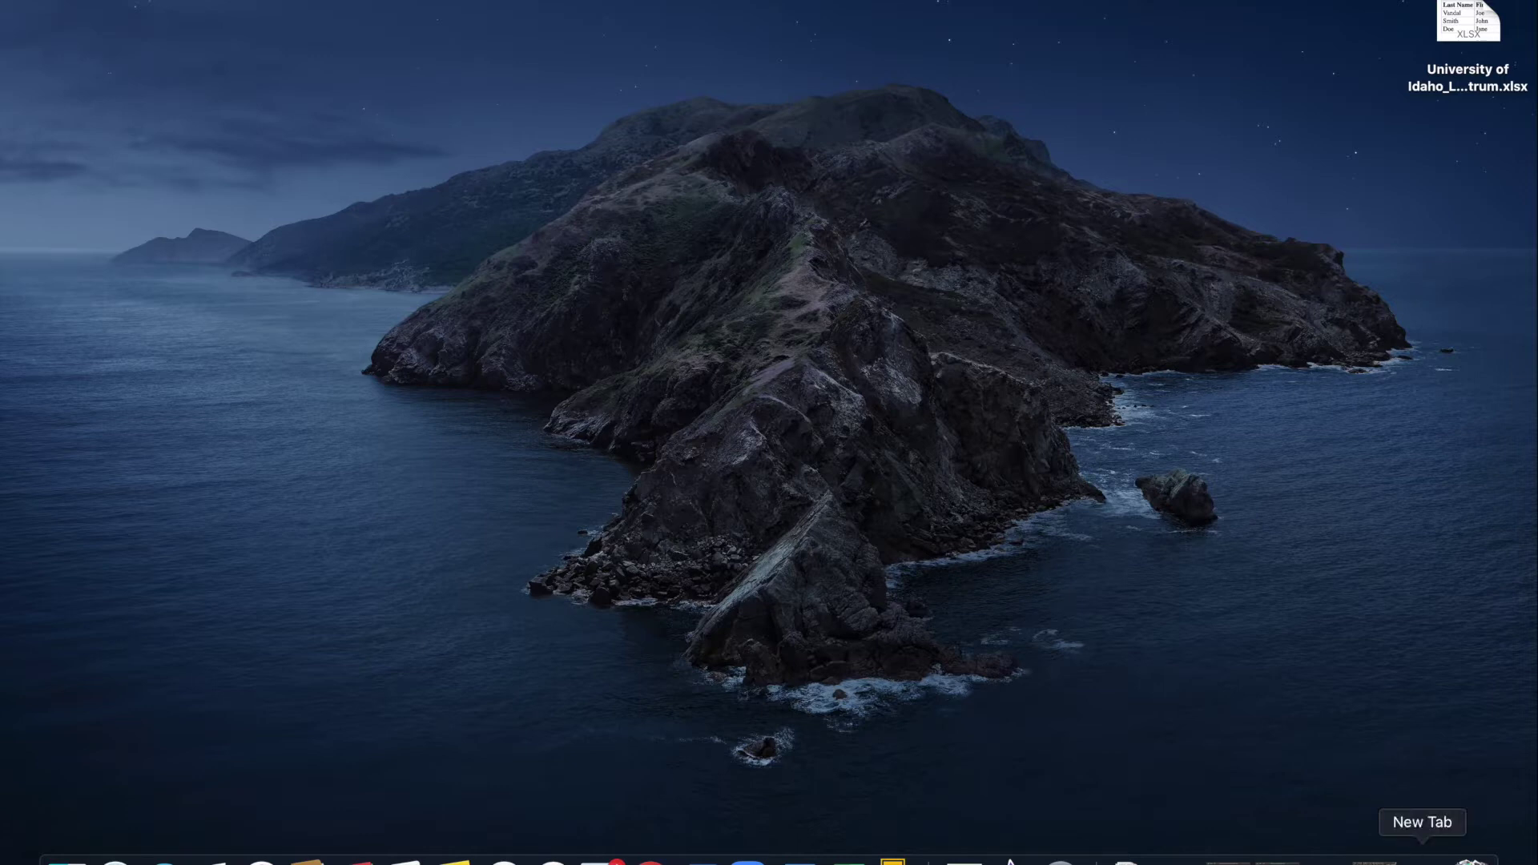
Step: Open uidaho.edu/class/jazzfest in a new browser window and go to the festival's Registration page
click(1422, 857)
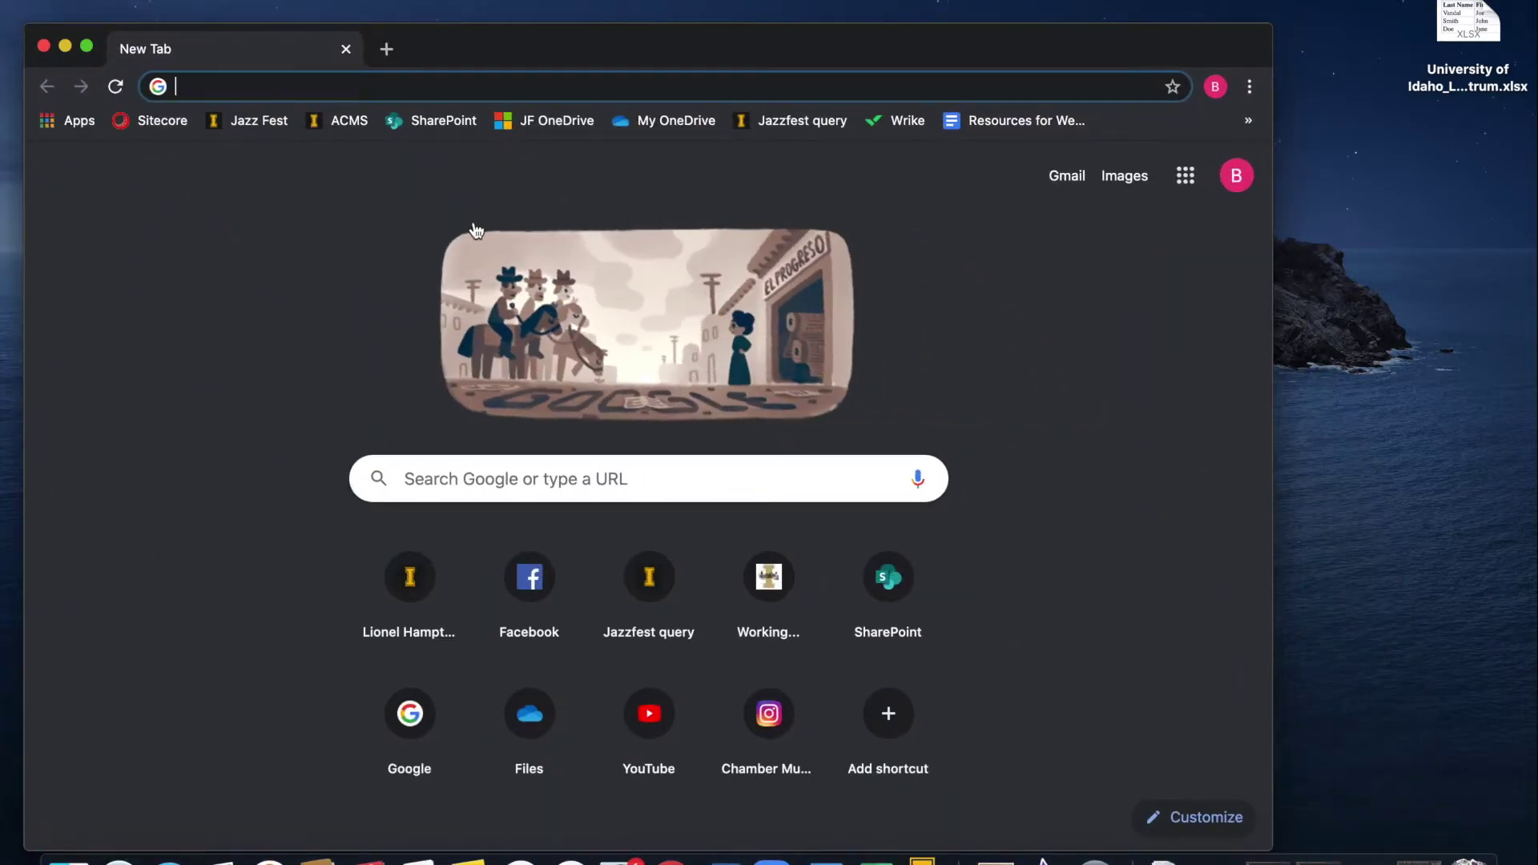
text(uidaho.)
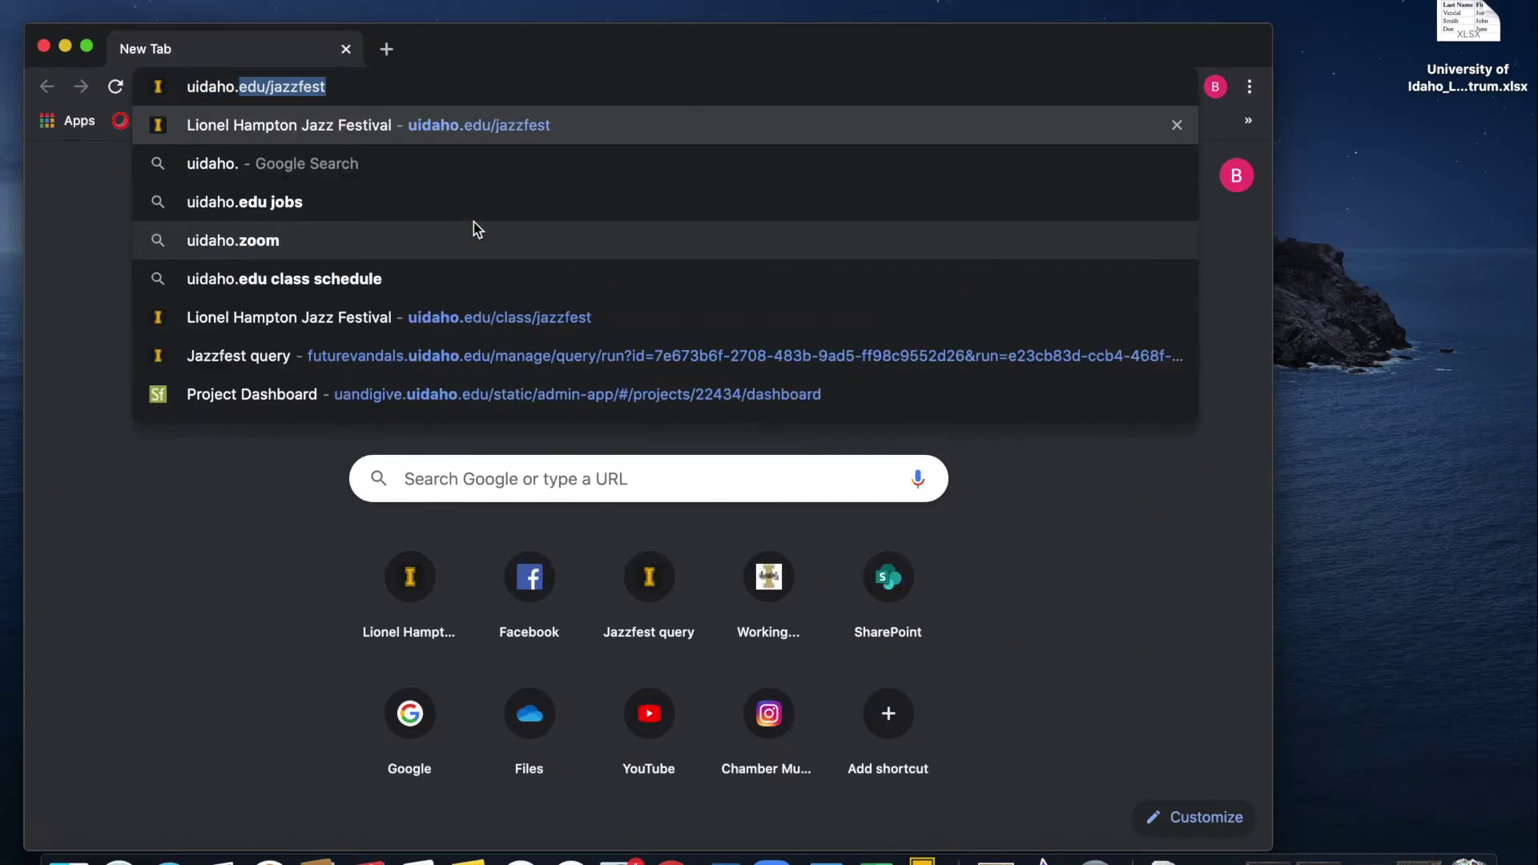
text(edu/class/ja)
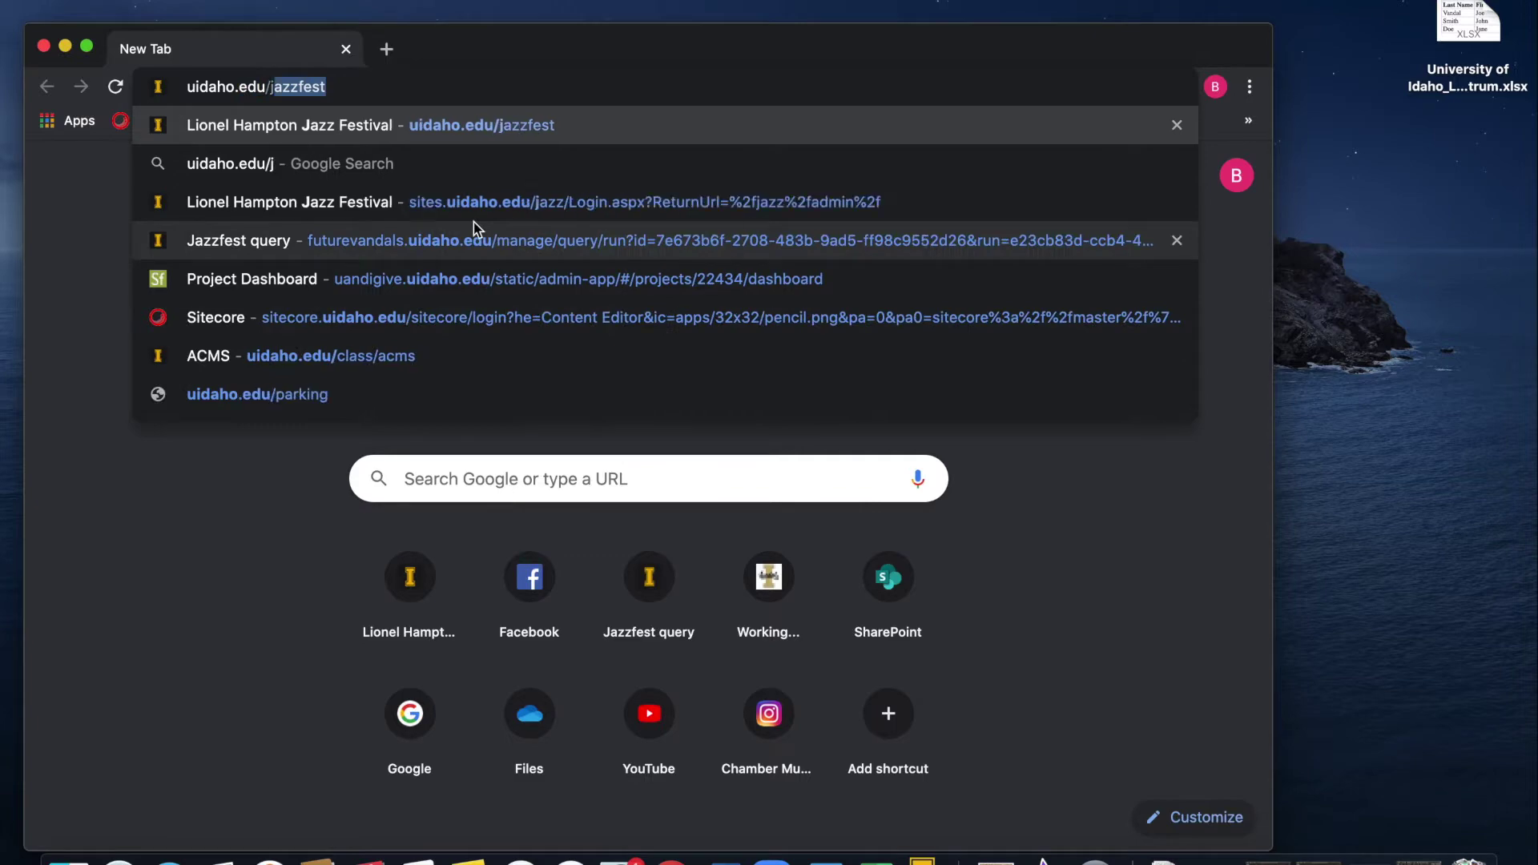
text(zzf)
key(Return)
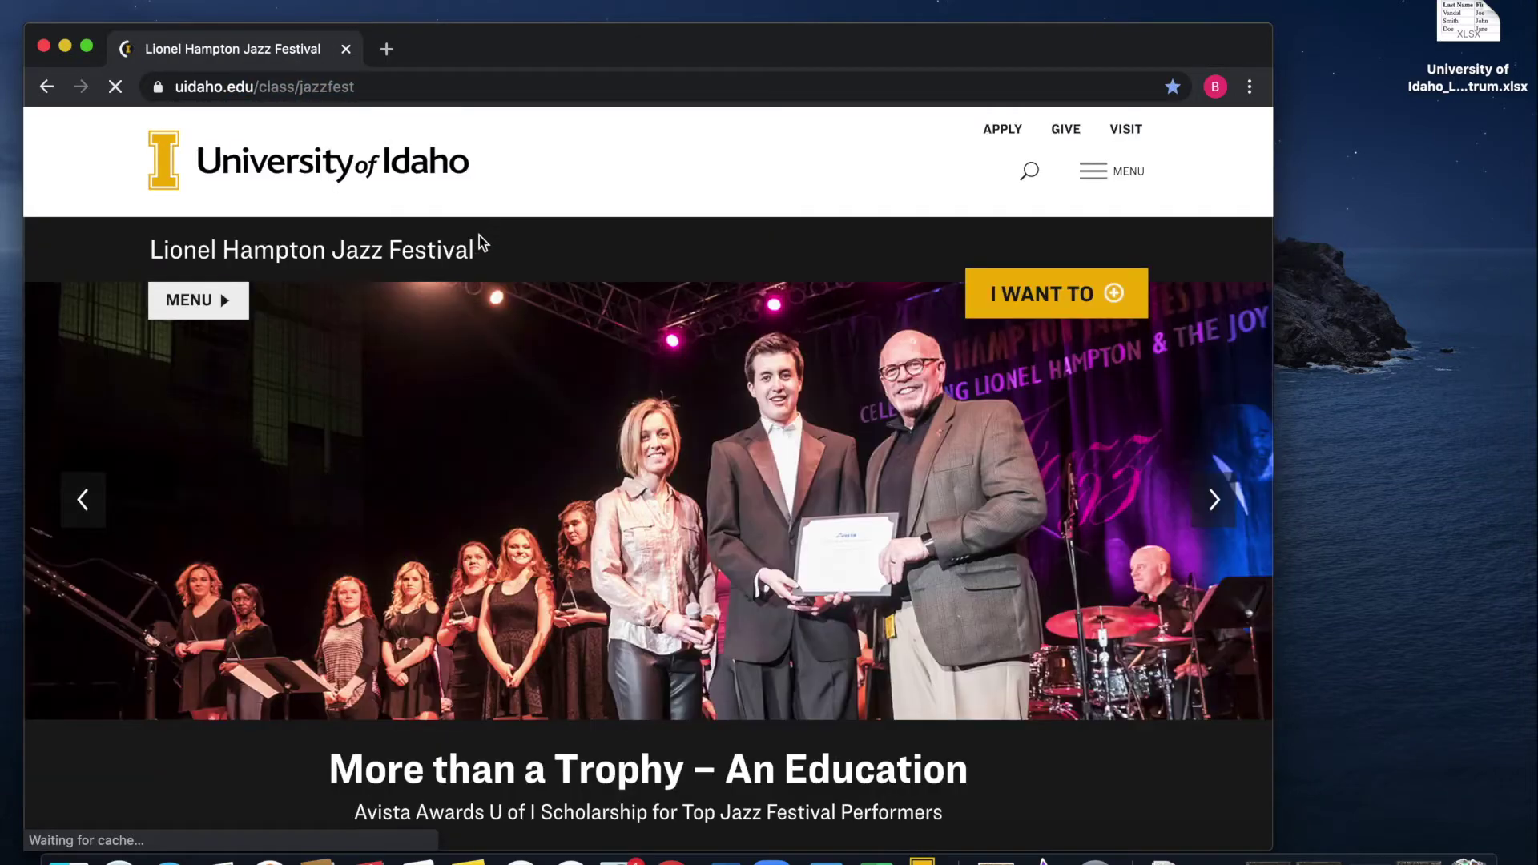
click(200, 301)
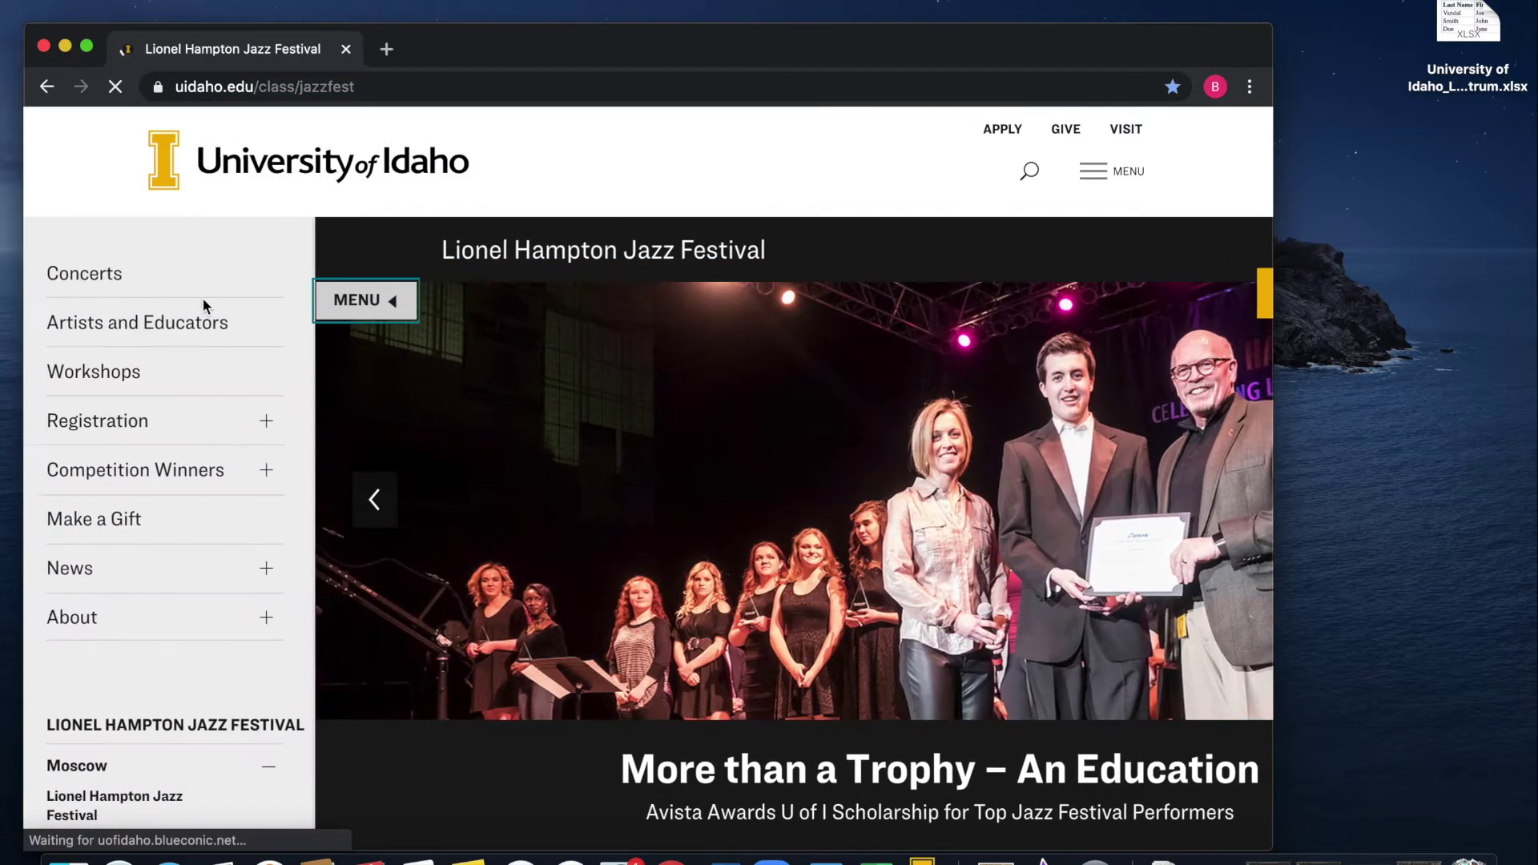
click(109, 422)
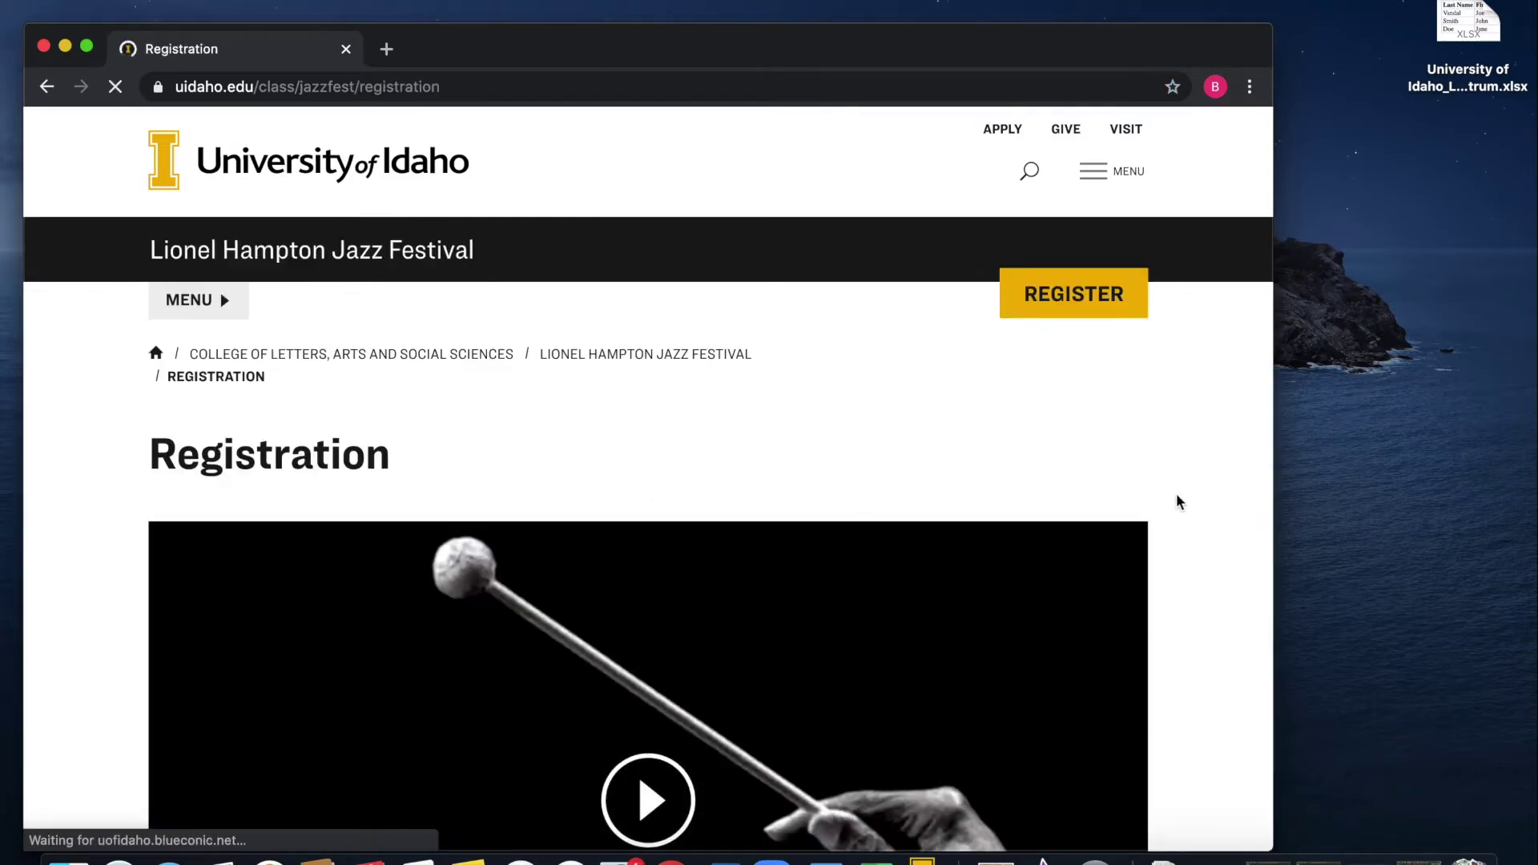
Step: Review the registration page's important dates, package pricing, additional performance fees, performance information and cancellation policy
scroll(1176, 493, down, 4)
scroll(1176, 493, down, 10)
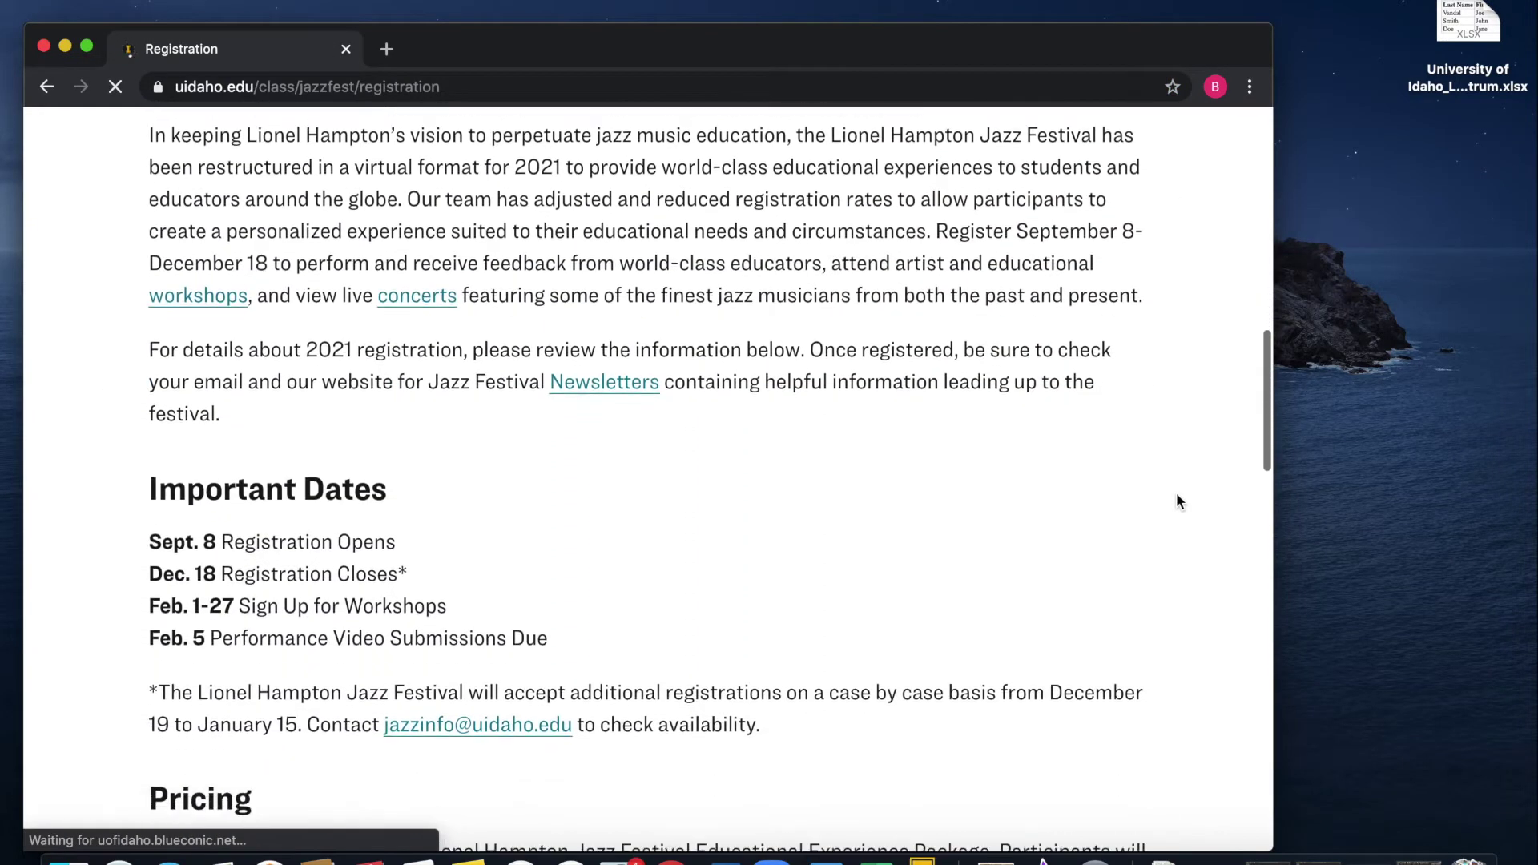
scroll(1176, 494, down, 5)
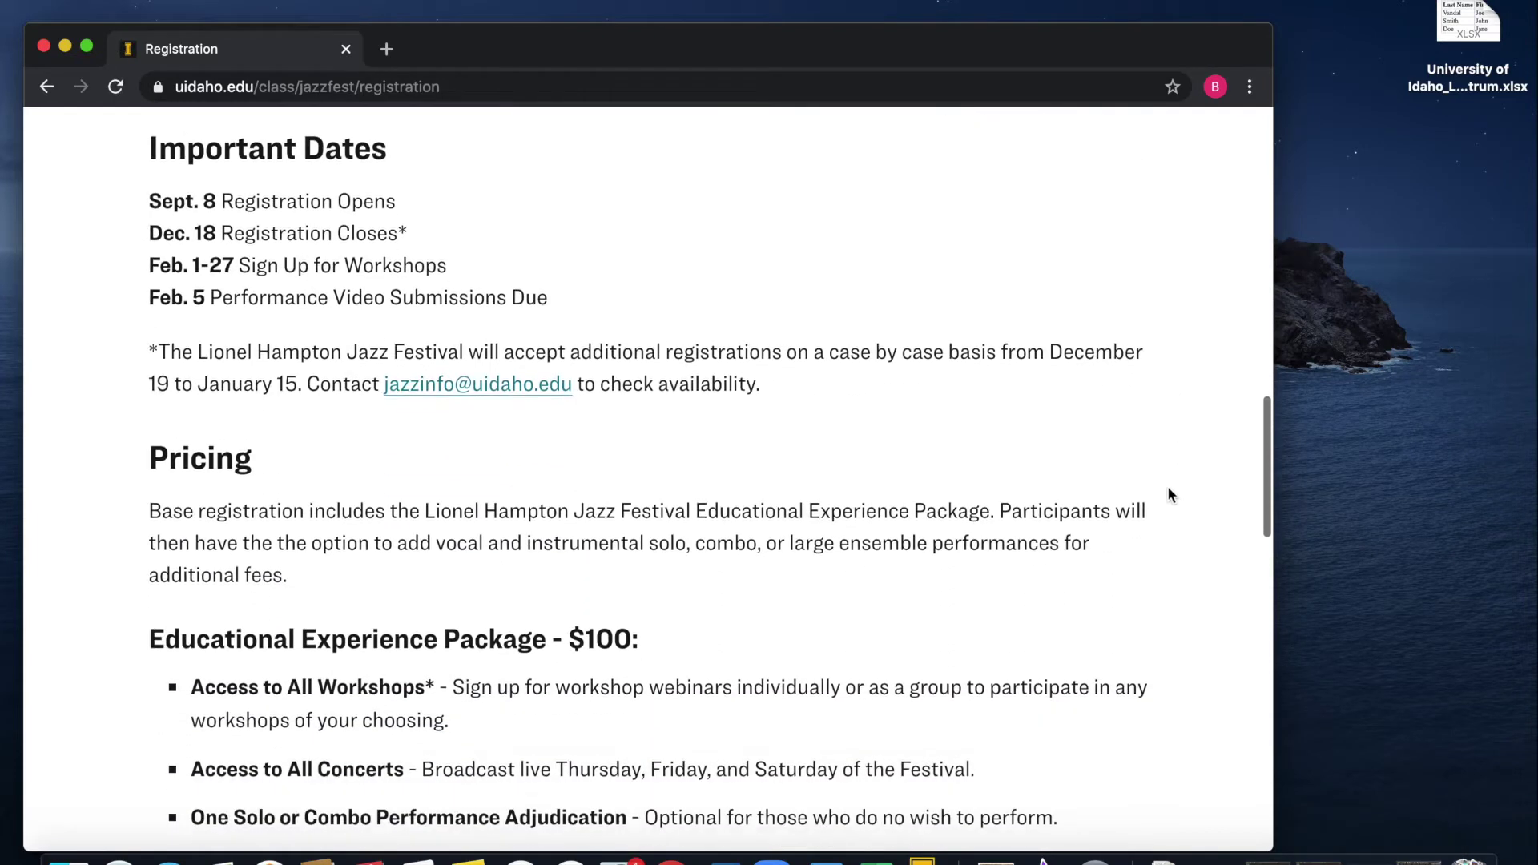
scroll(481, 385, down, 4)
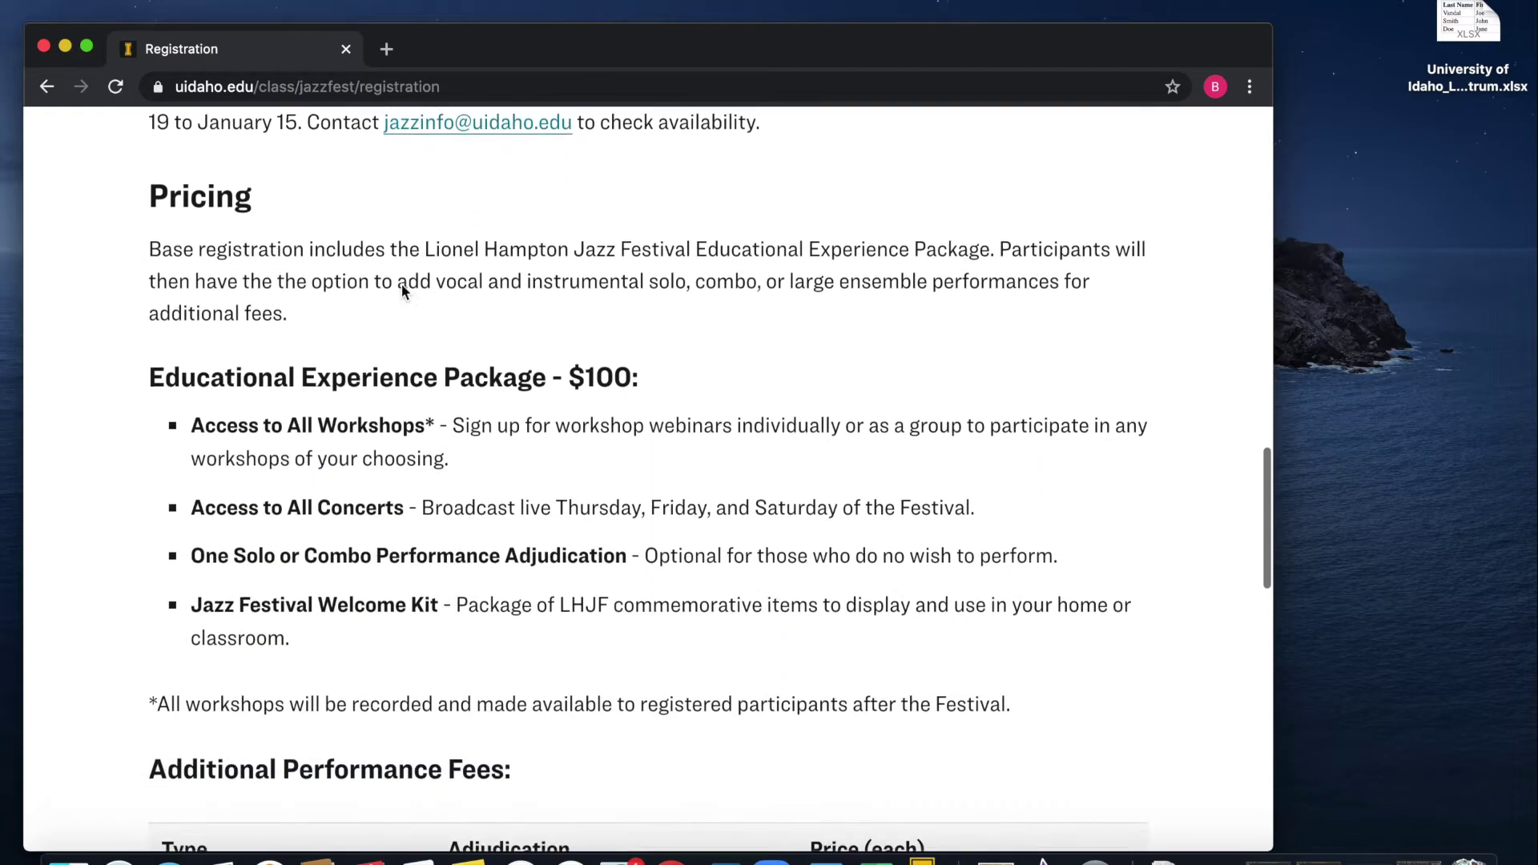
scroll(541, 477, down, 8)
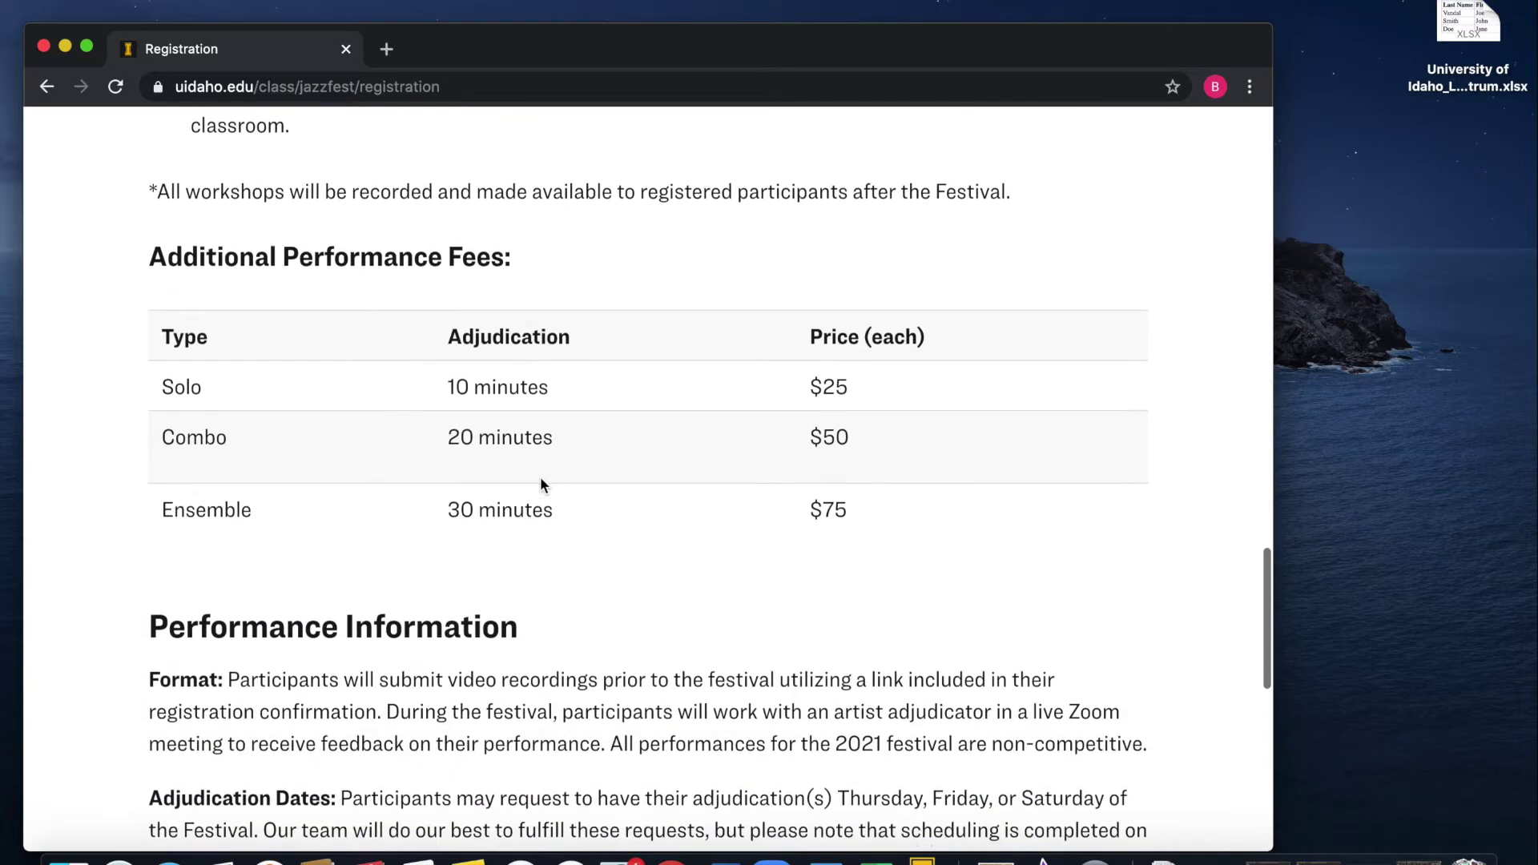
scroll(686, 471, down, 4)
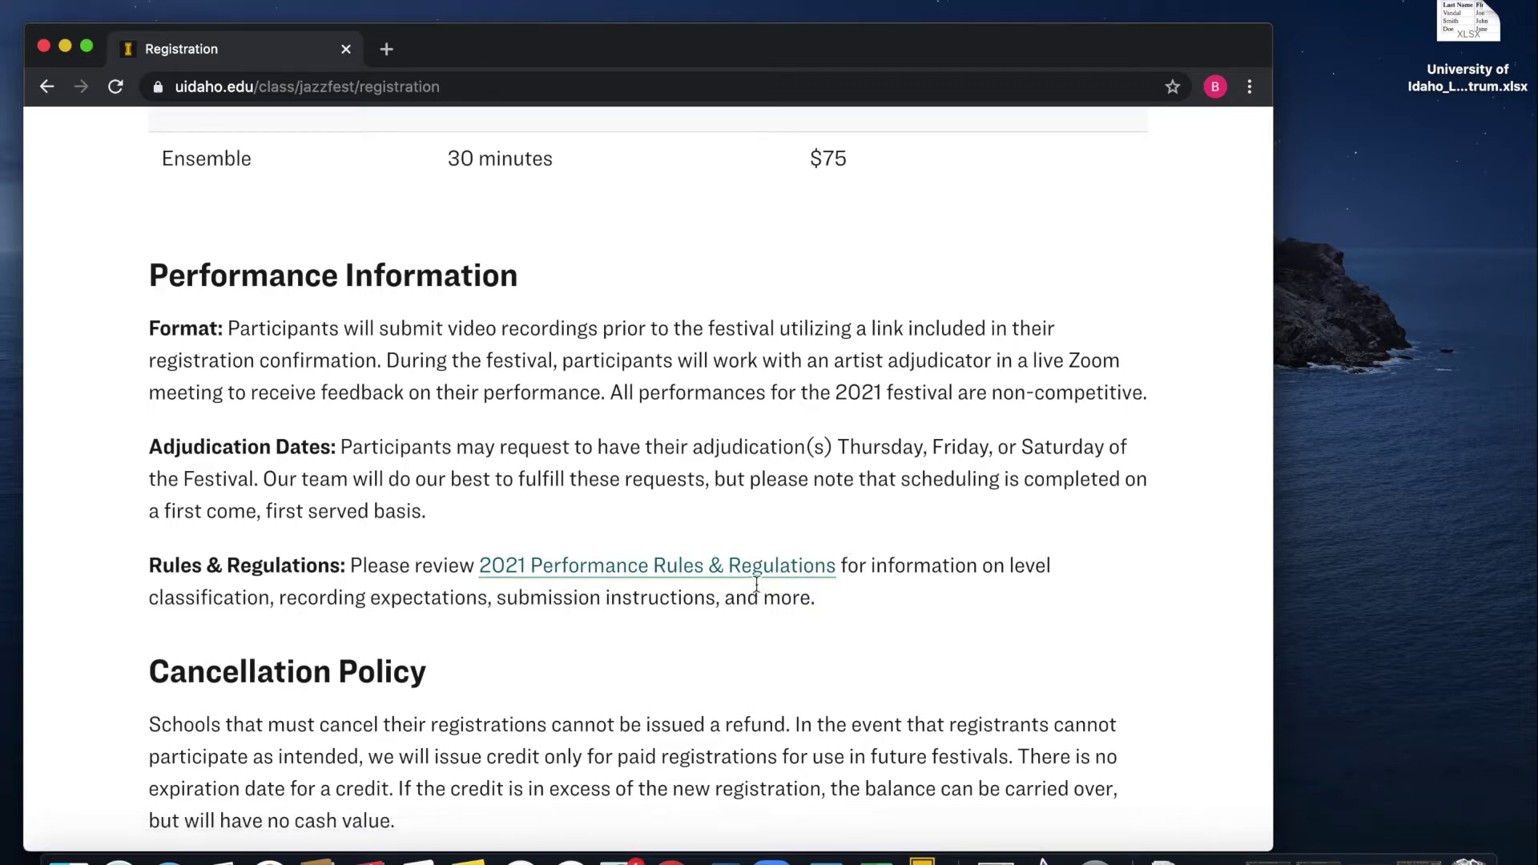
scroll(993, 513, up, 7)
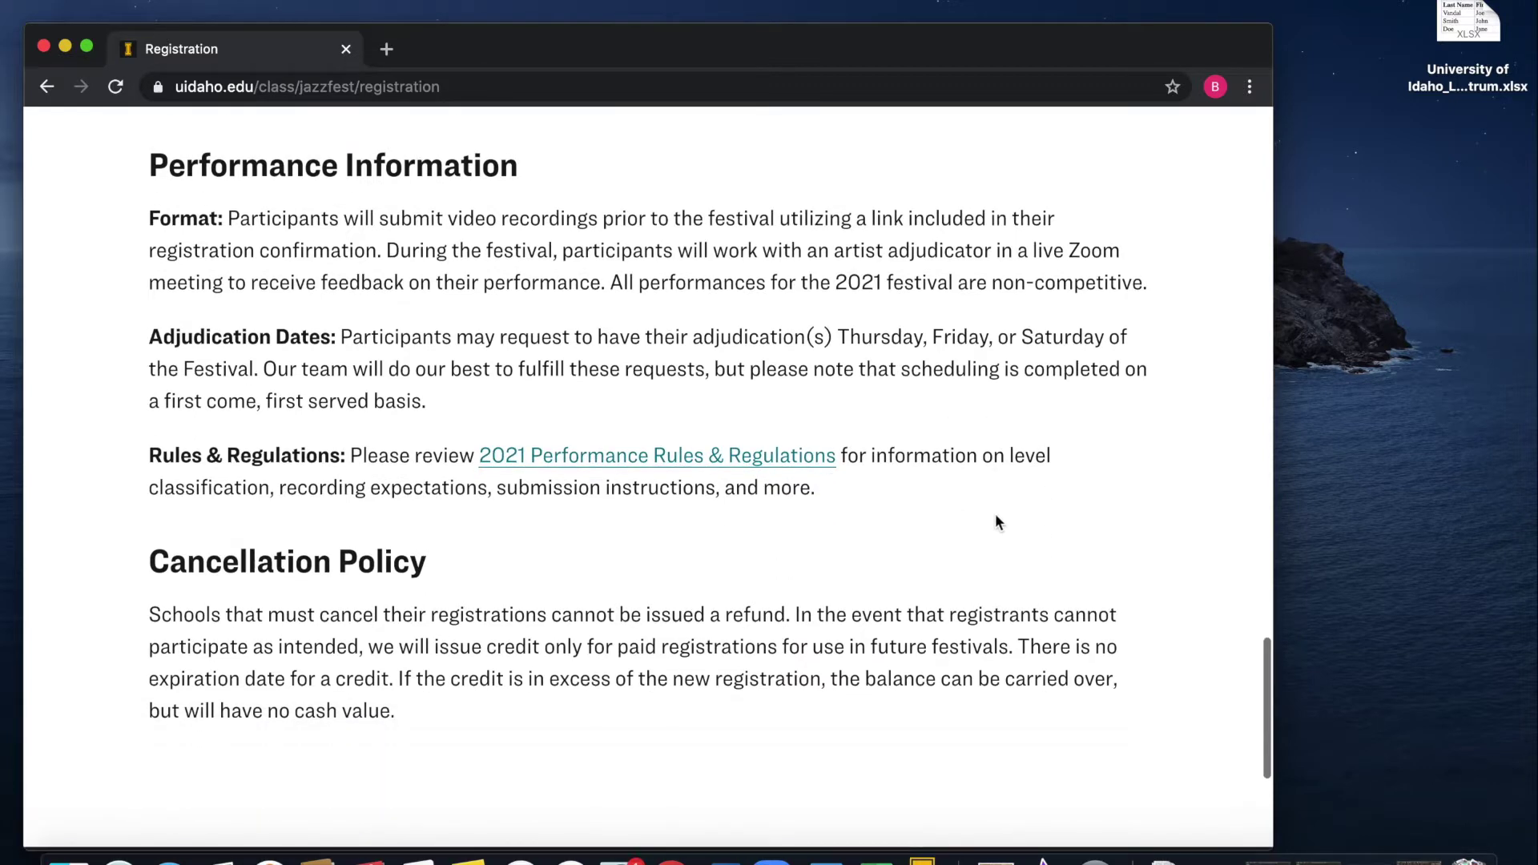
scroll(1003, 519, up, 20)
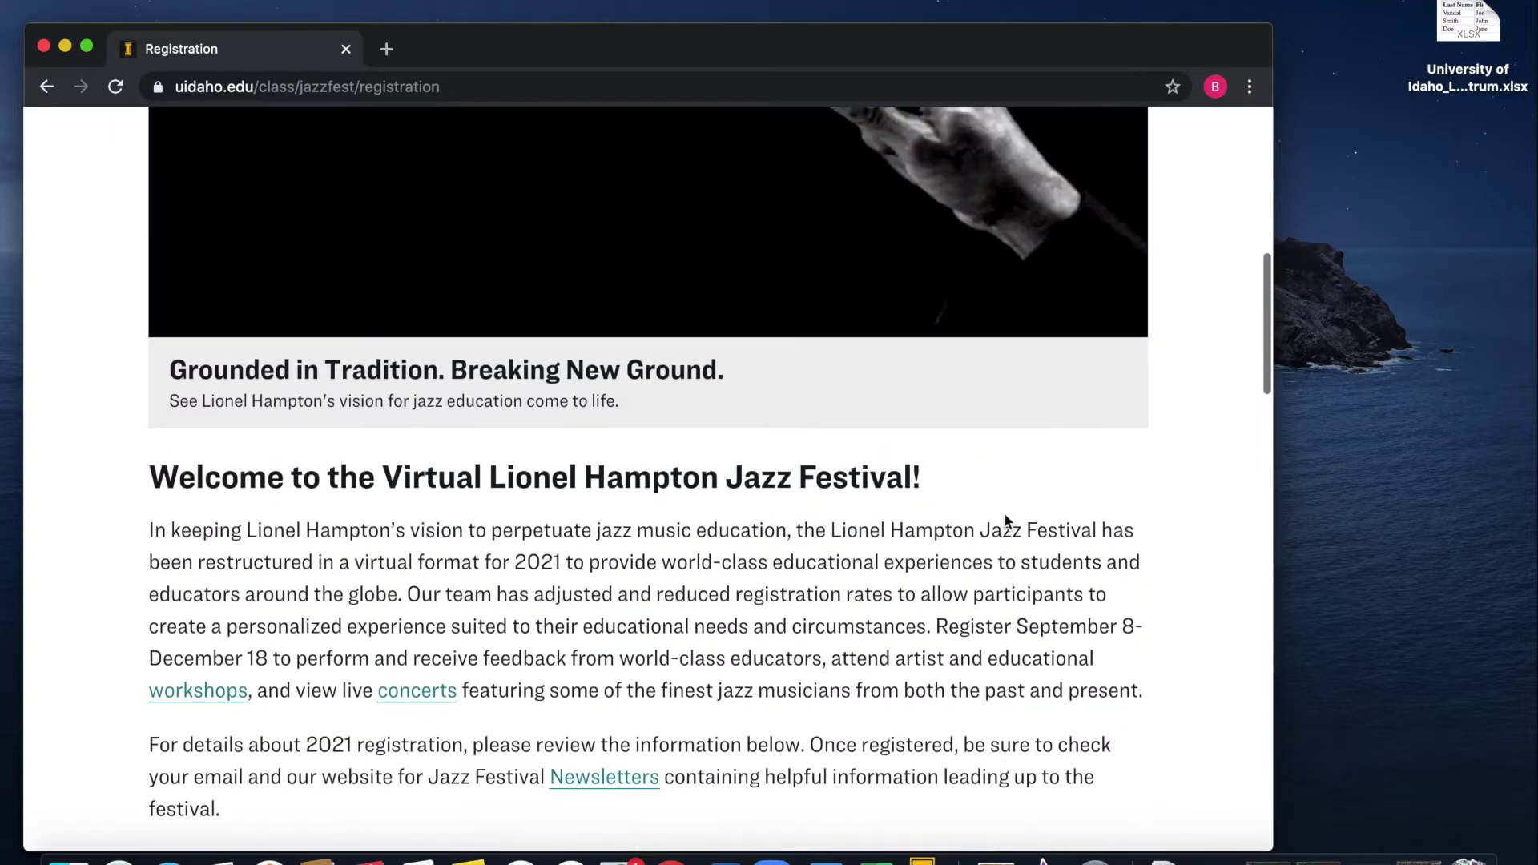
scroll(1006, 520, up, 5)
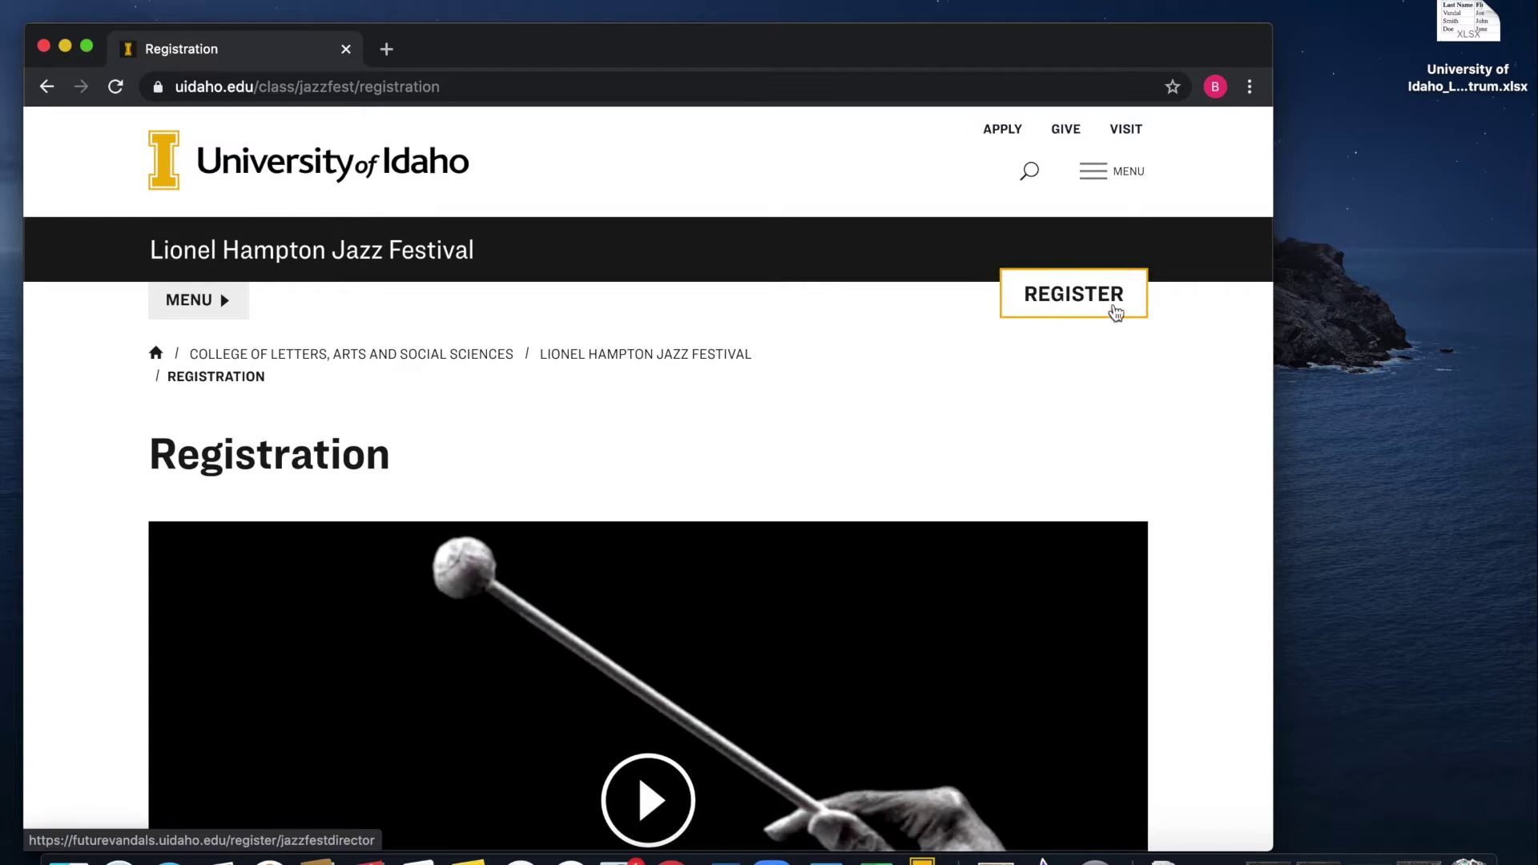
Step: Open the Jazz Fest directors registration form and look over its name, school and address fields
click(1076, 298)
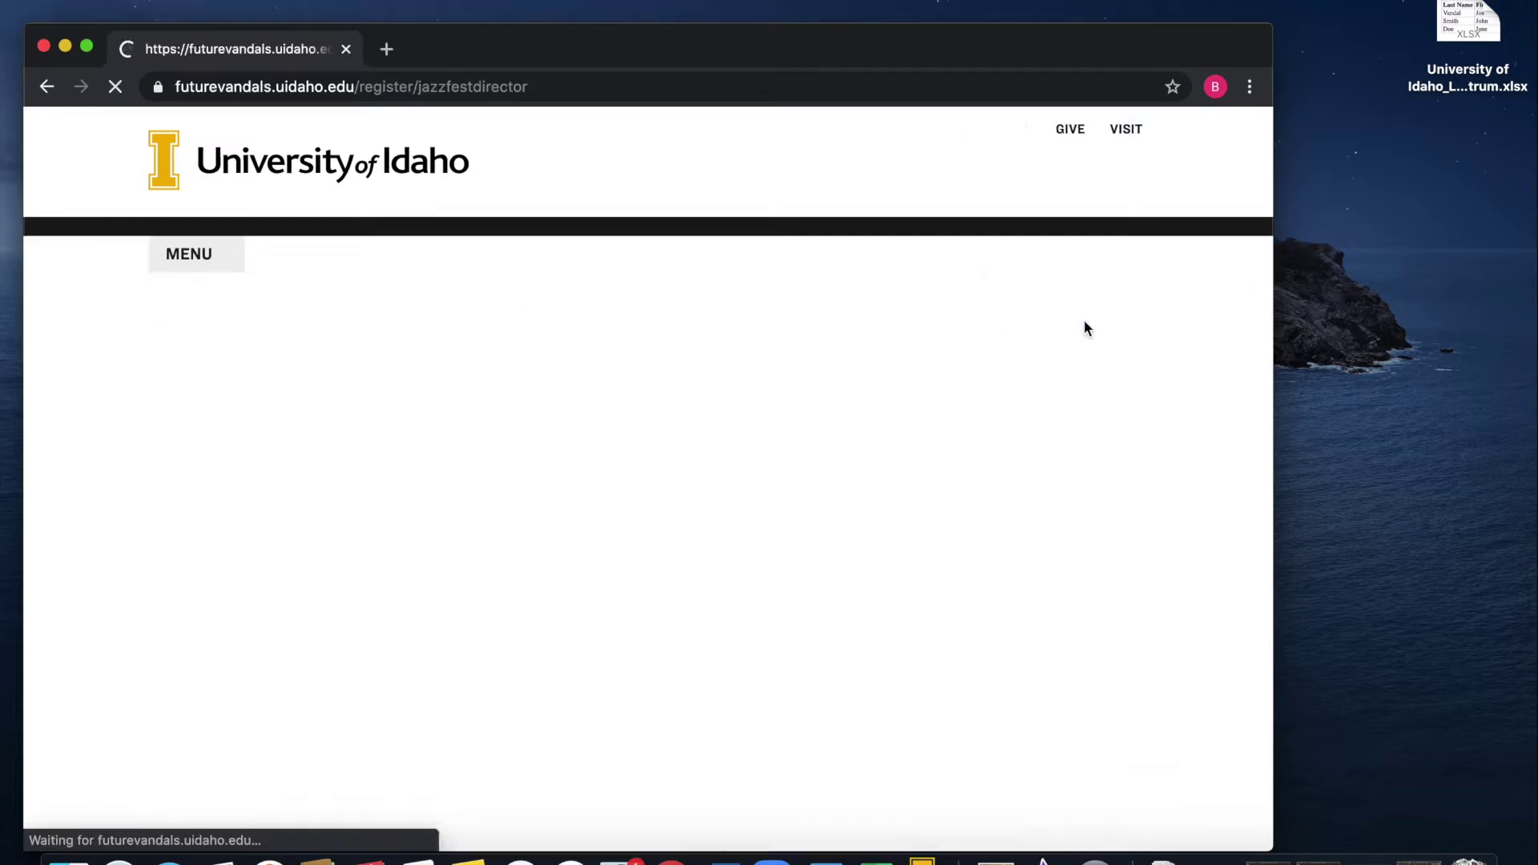
scroll(593, 515, down, 2)
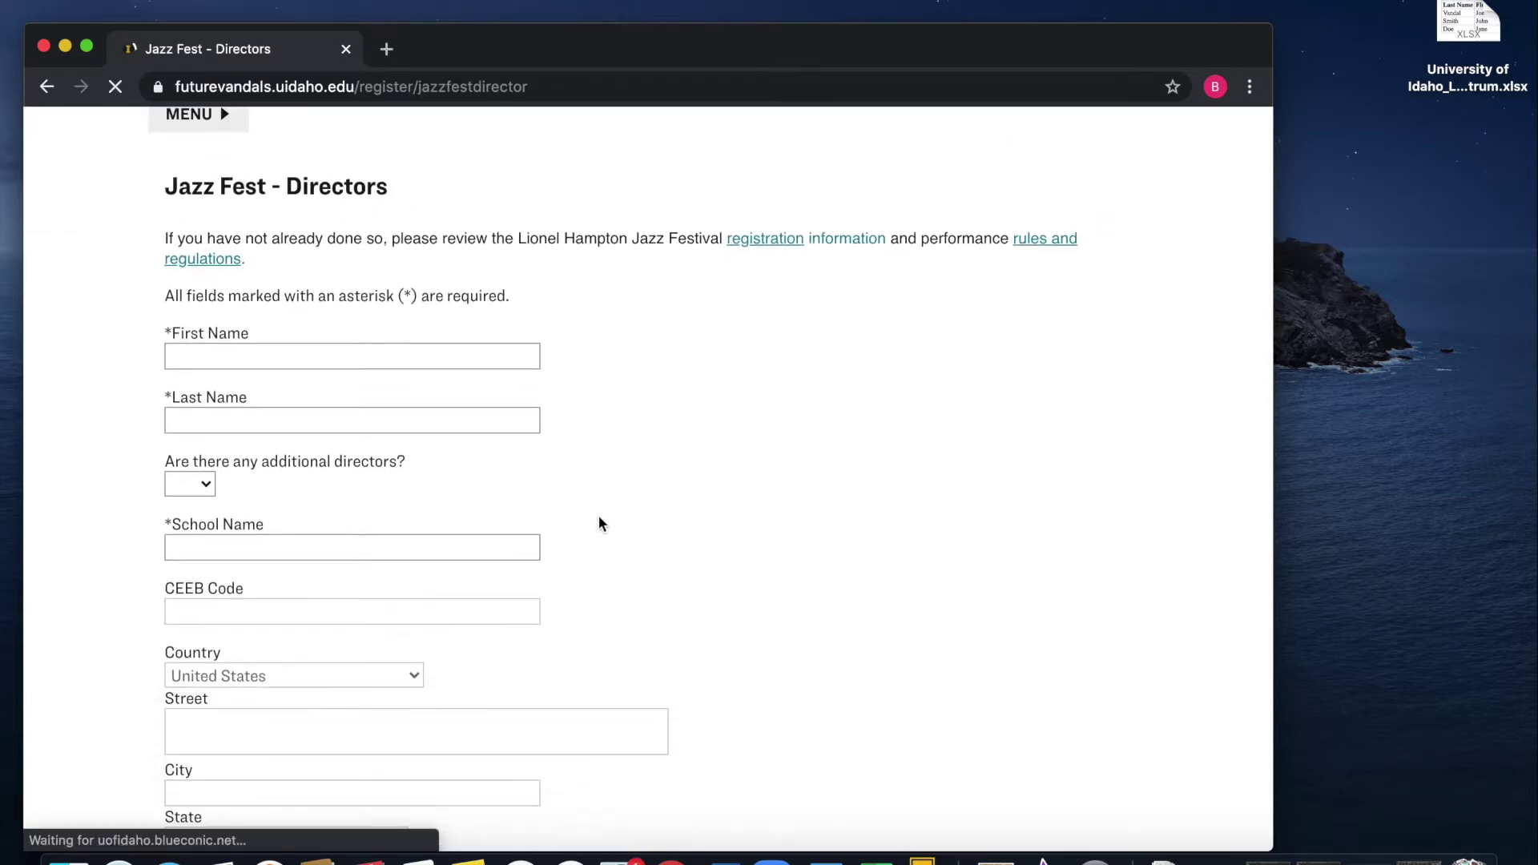
scroll(718, 487, down, 3)
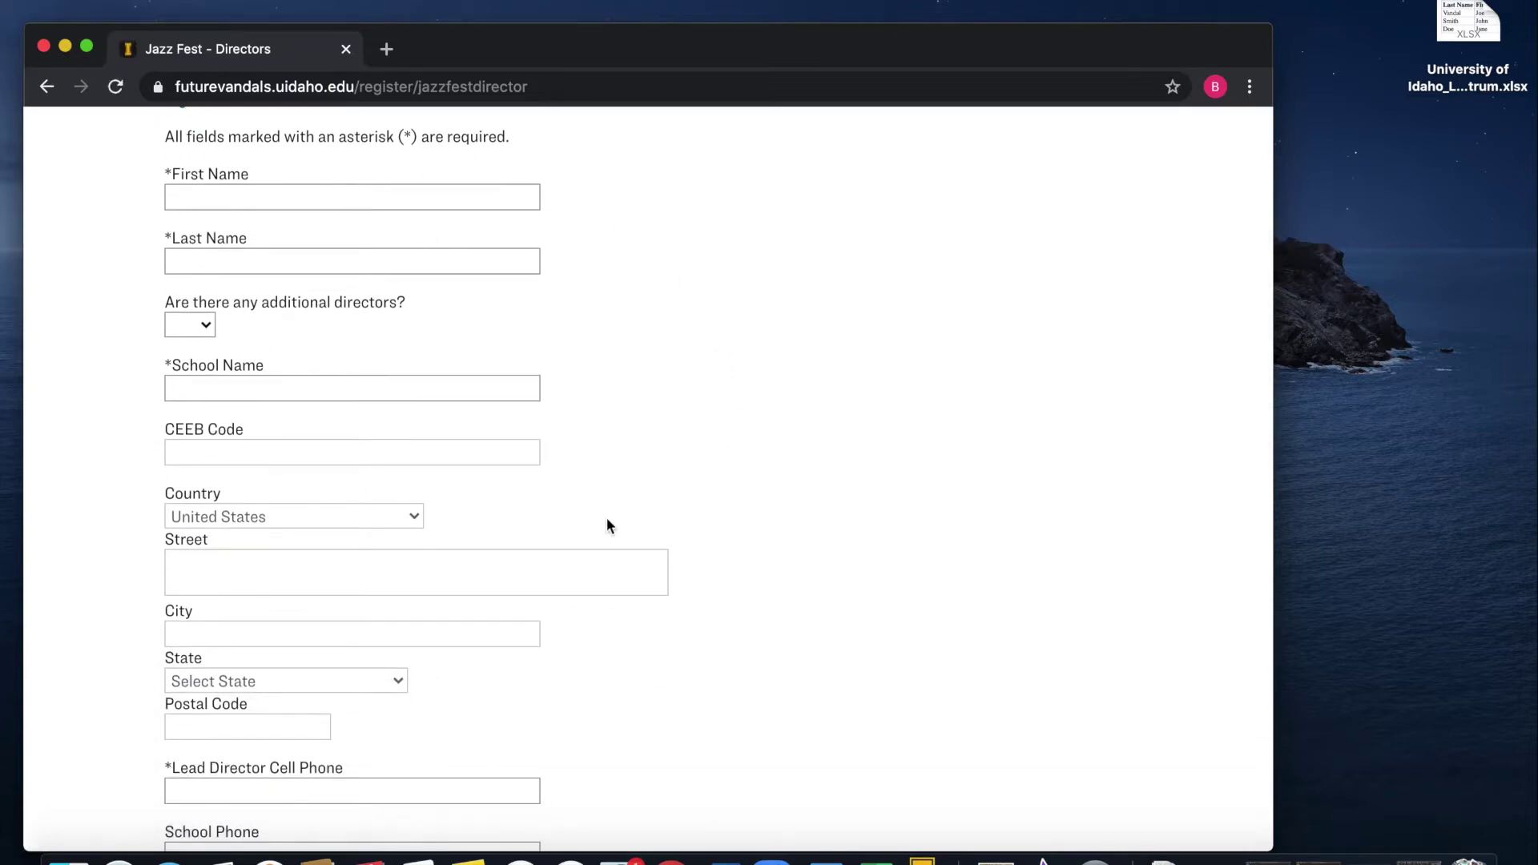
scroll(827, 412, down, 3)
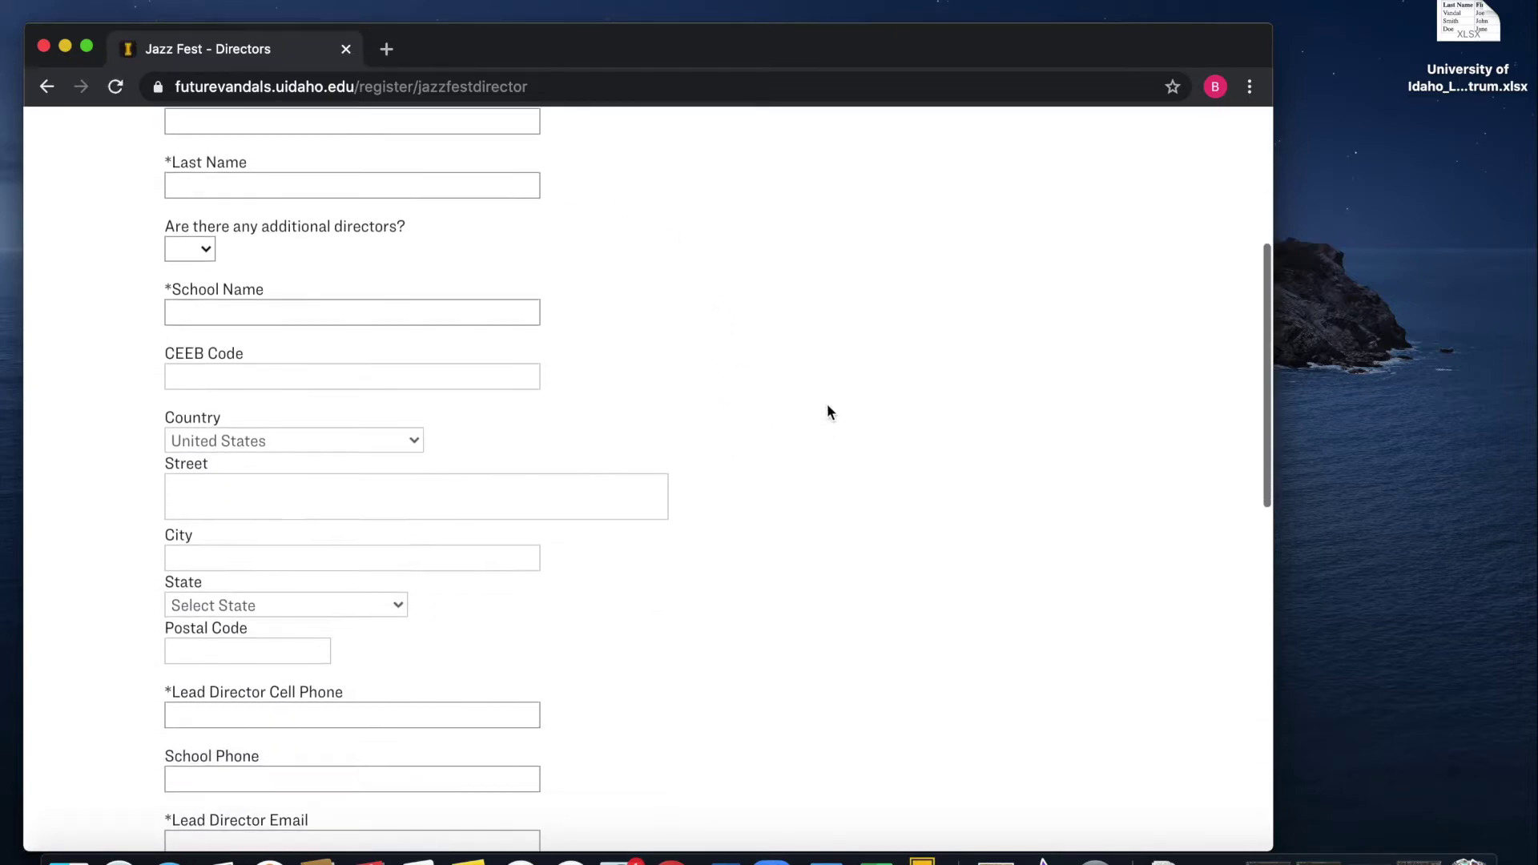
Step: Enter University of Idaho as the school name and accept the matching suggestion in Moscow to fill in the school details
click(237, 240)
text(Un)
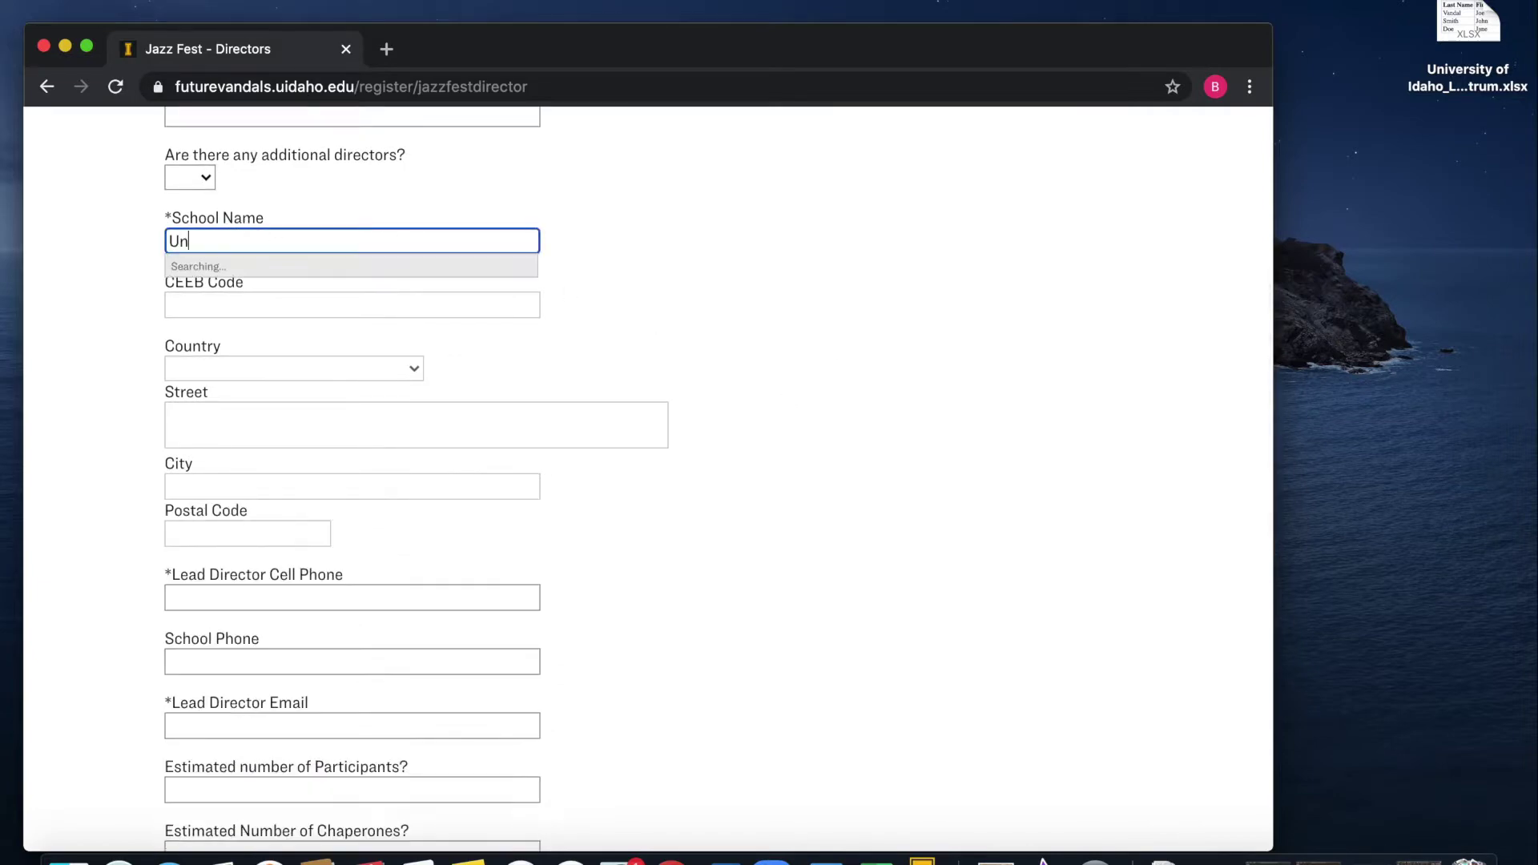
text(iversity of Idaho)
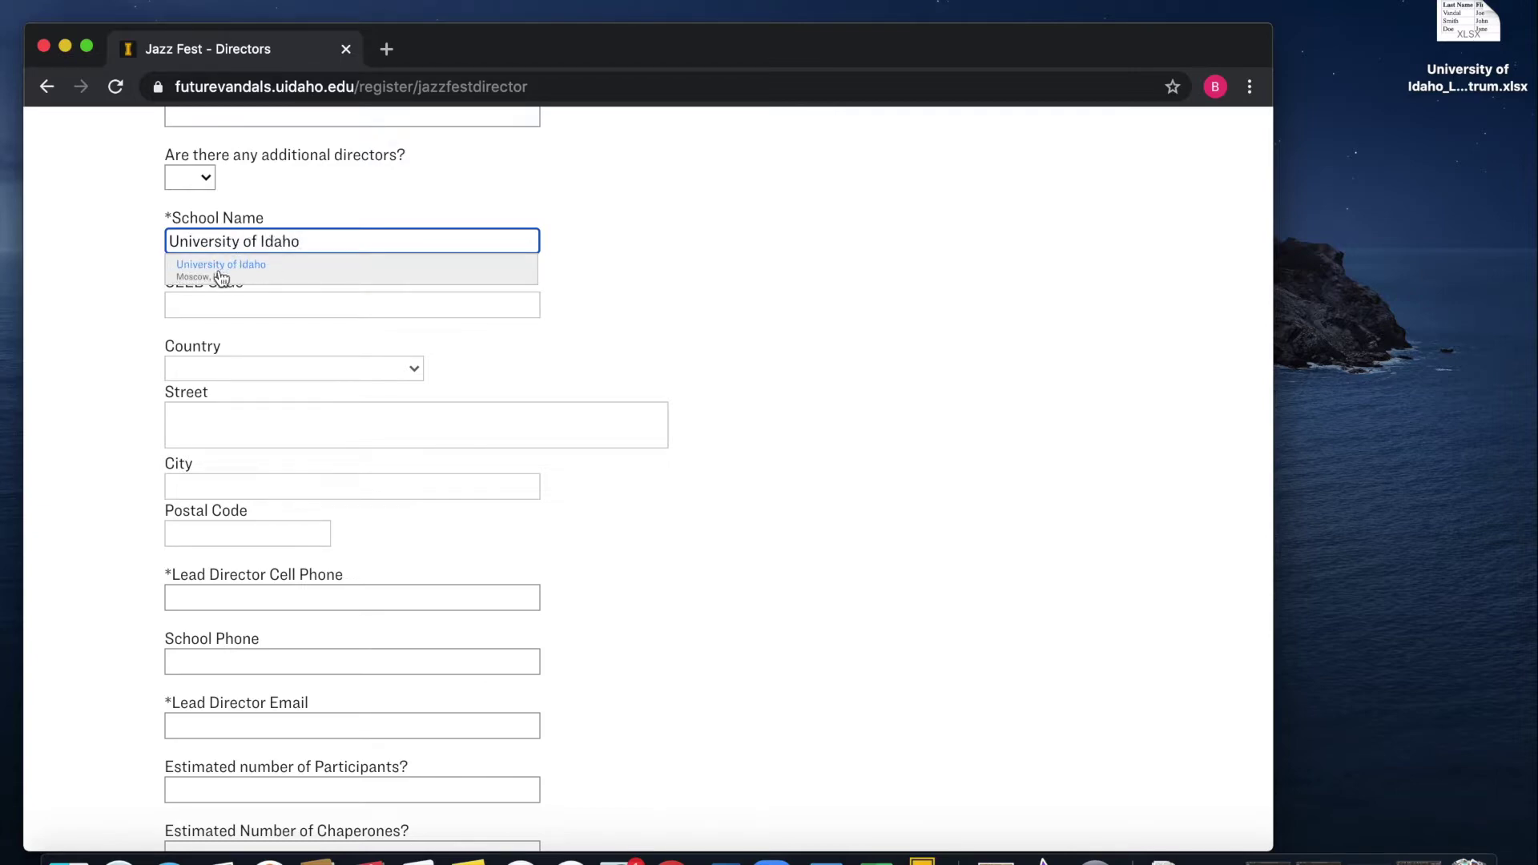
click(259, 270)
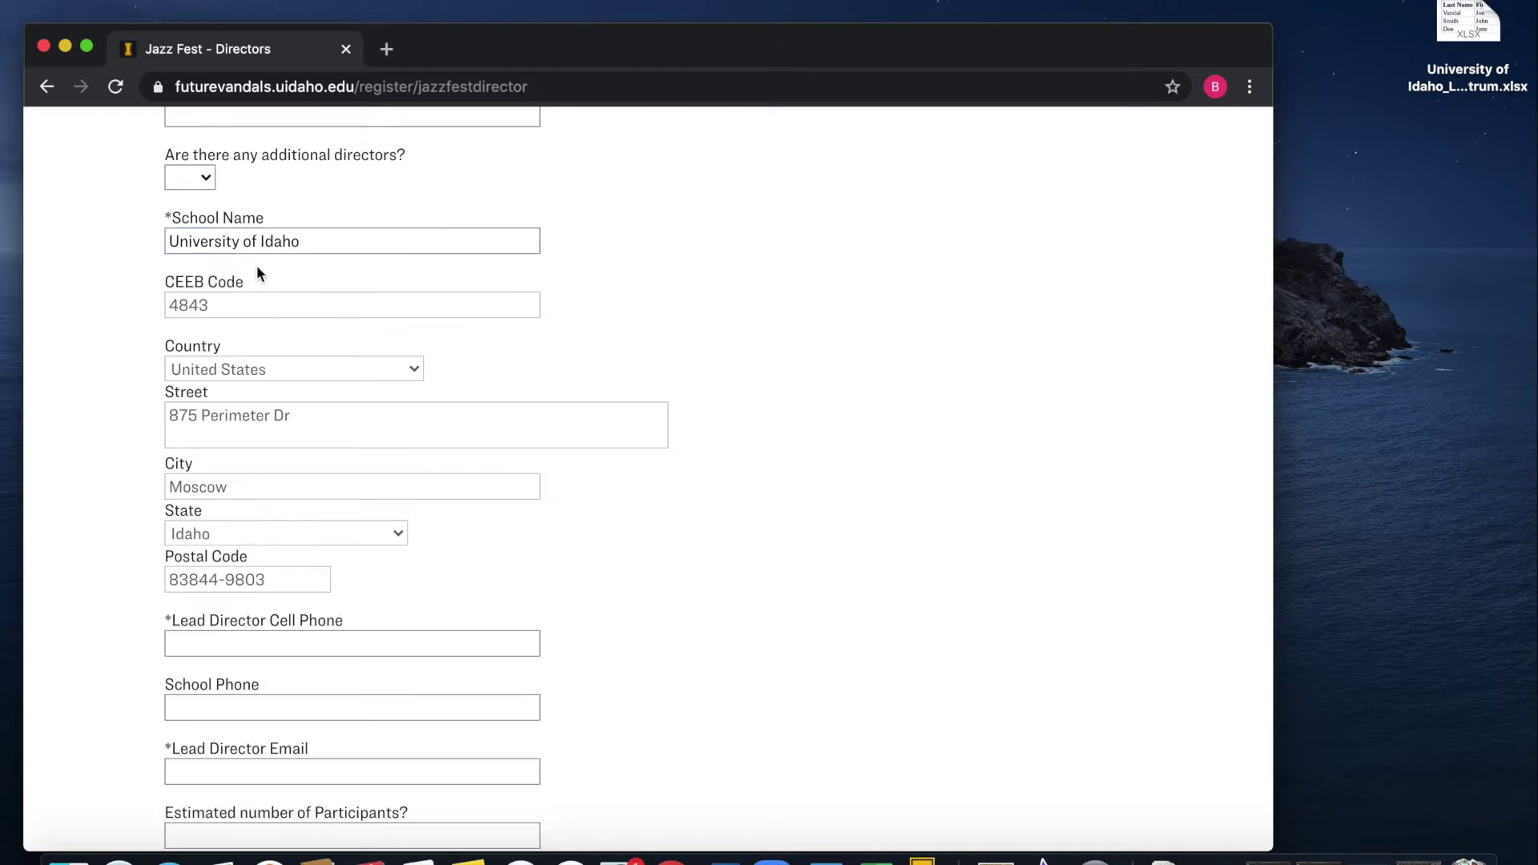
Step: Review the form's director contact, estimated participant and chaperone, school level and payment fields
scroll(98, 468, up, 1)
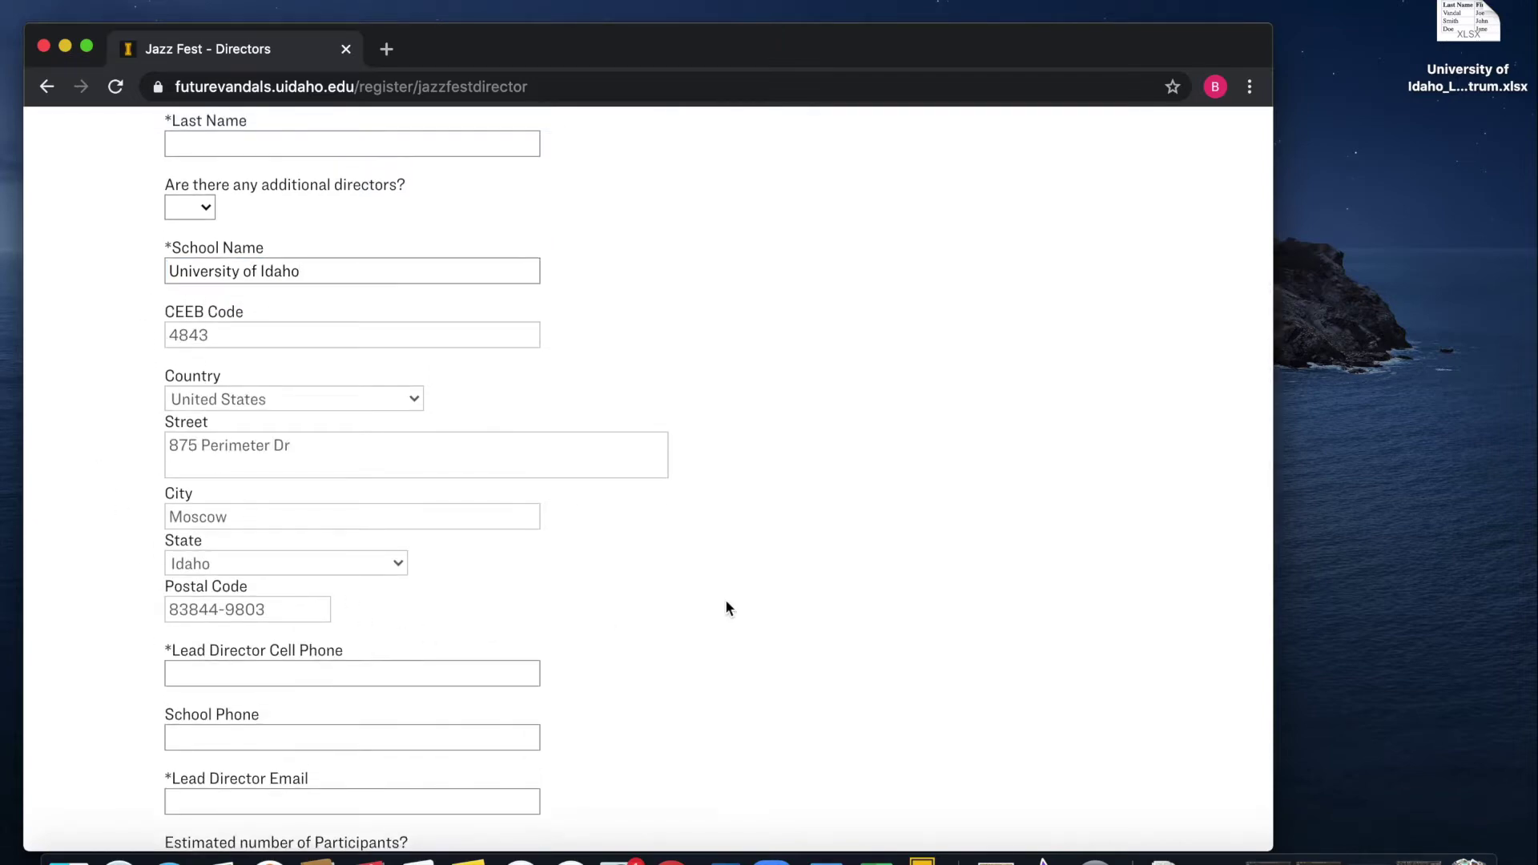
scroll(798, 590, down, 5)
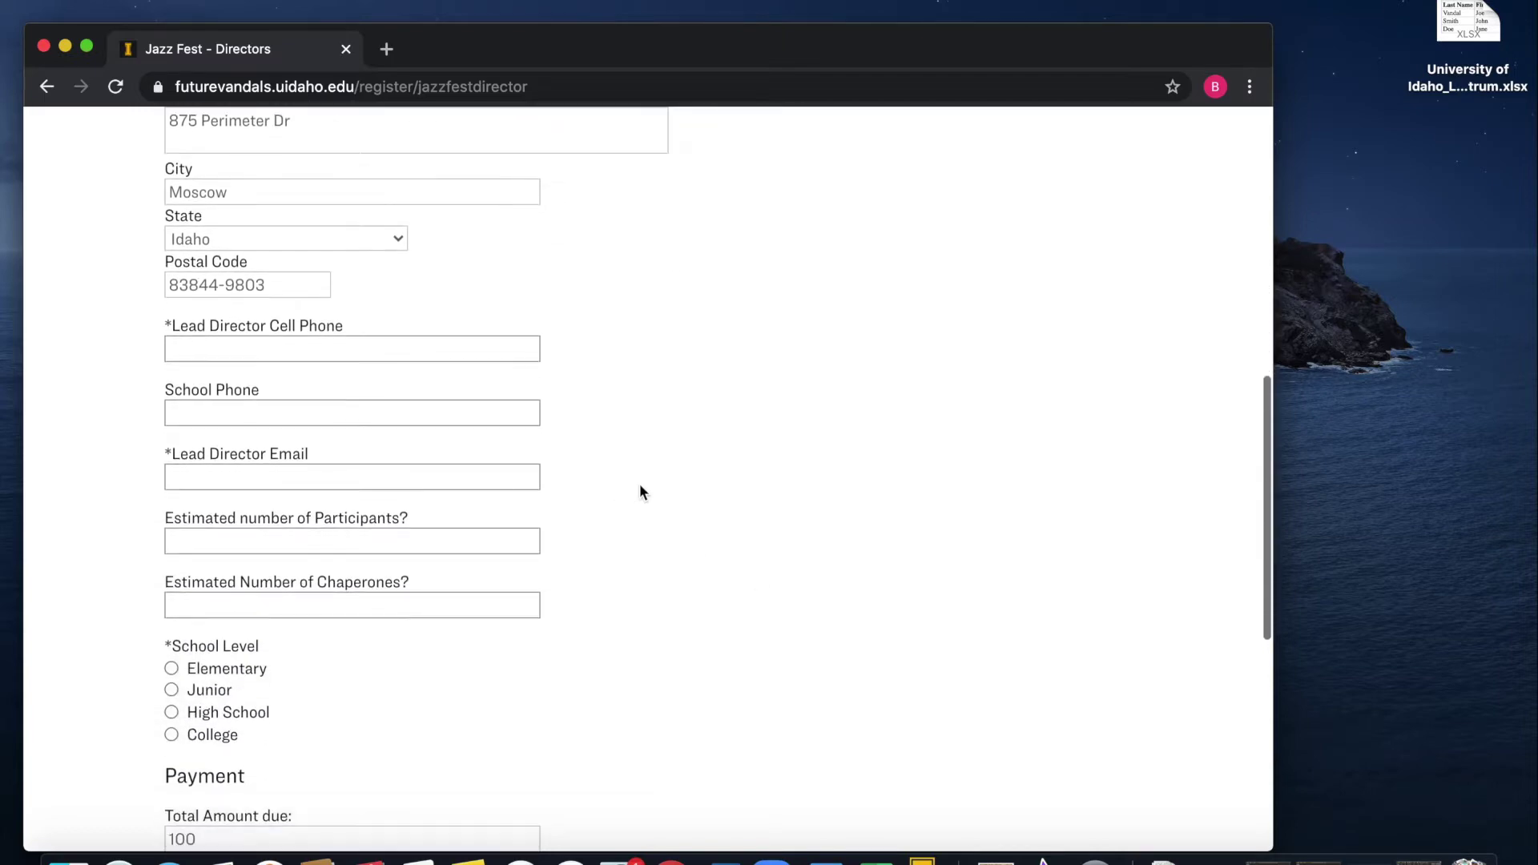
scroll(639, 483, down, 1)
drag(161, 333, 410, 331)
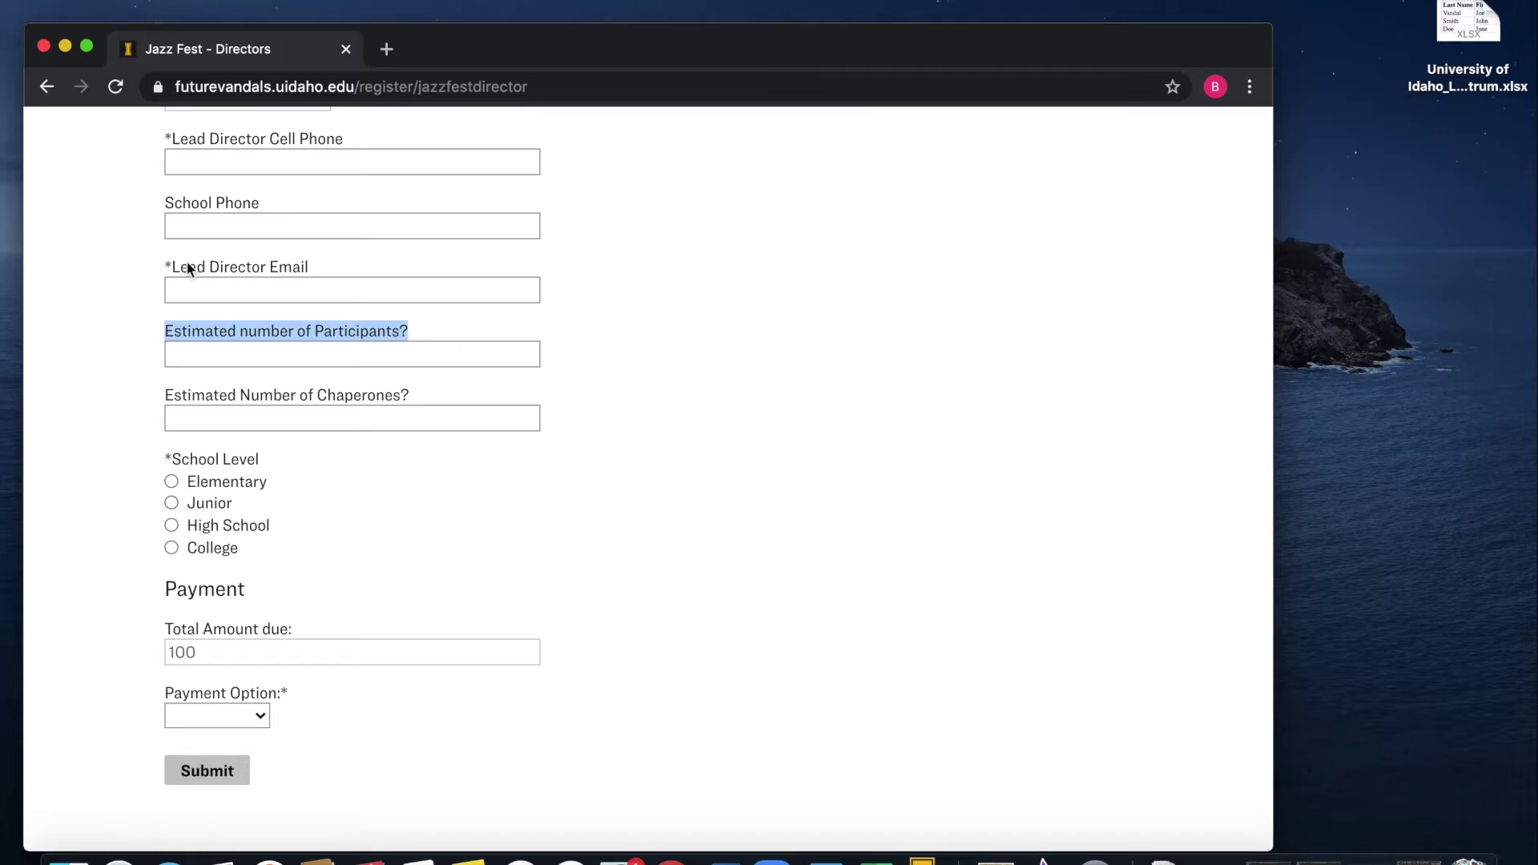
click(636, 381)
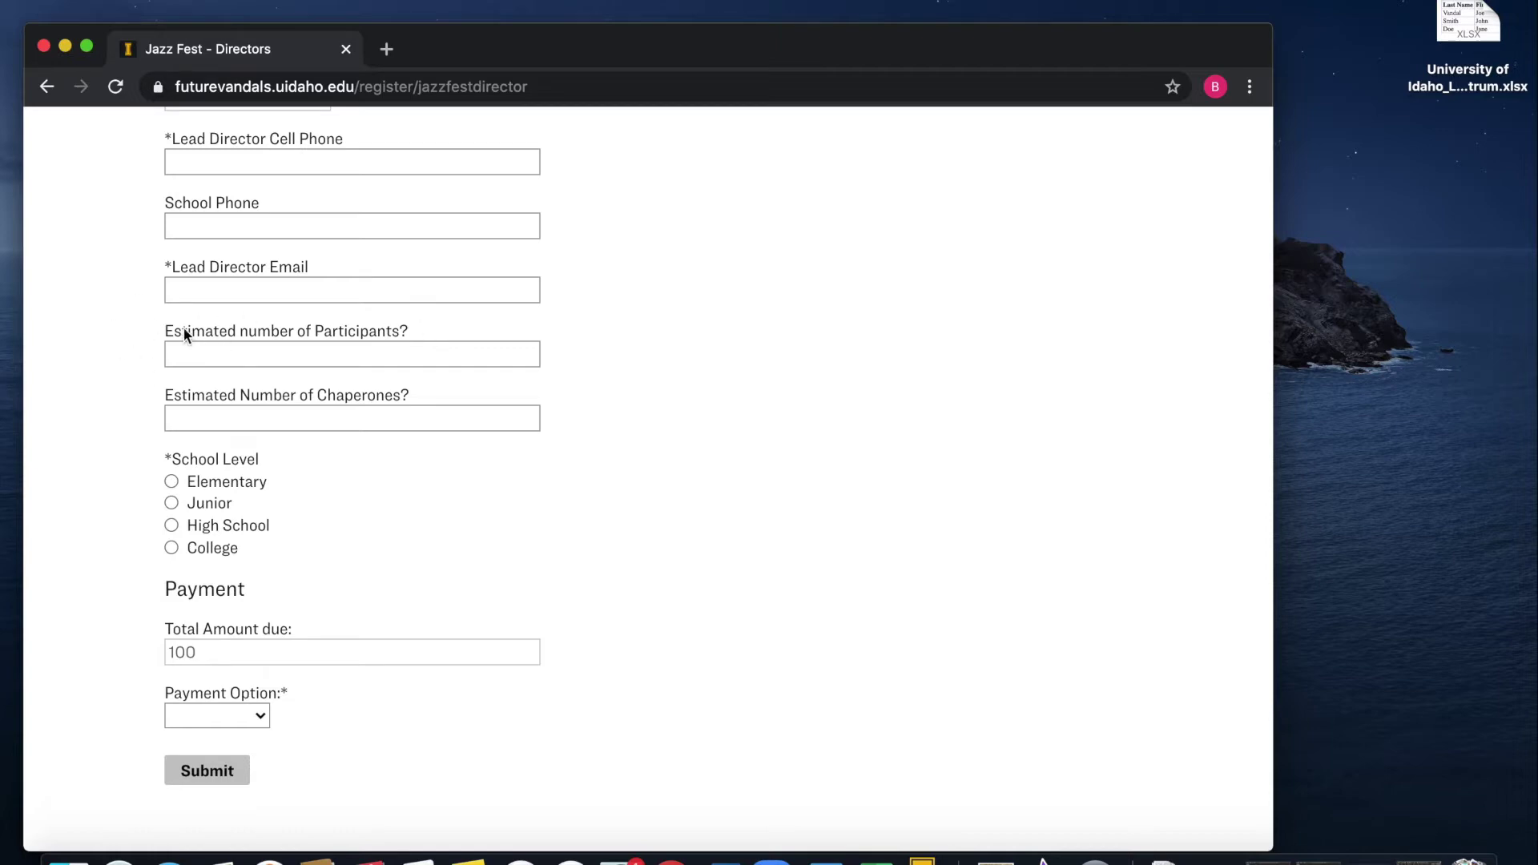
scroll(835, 476, down, 3)
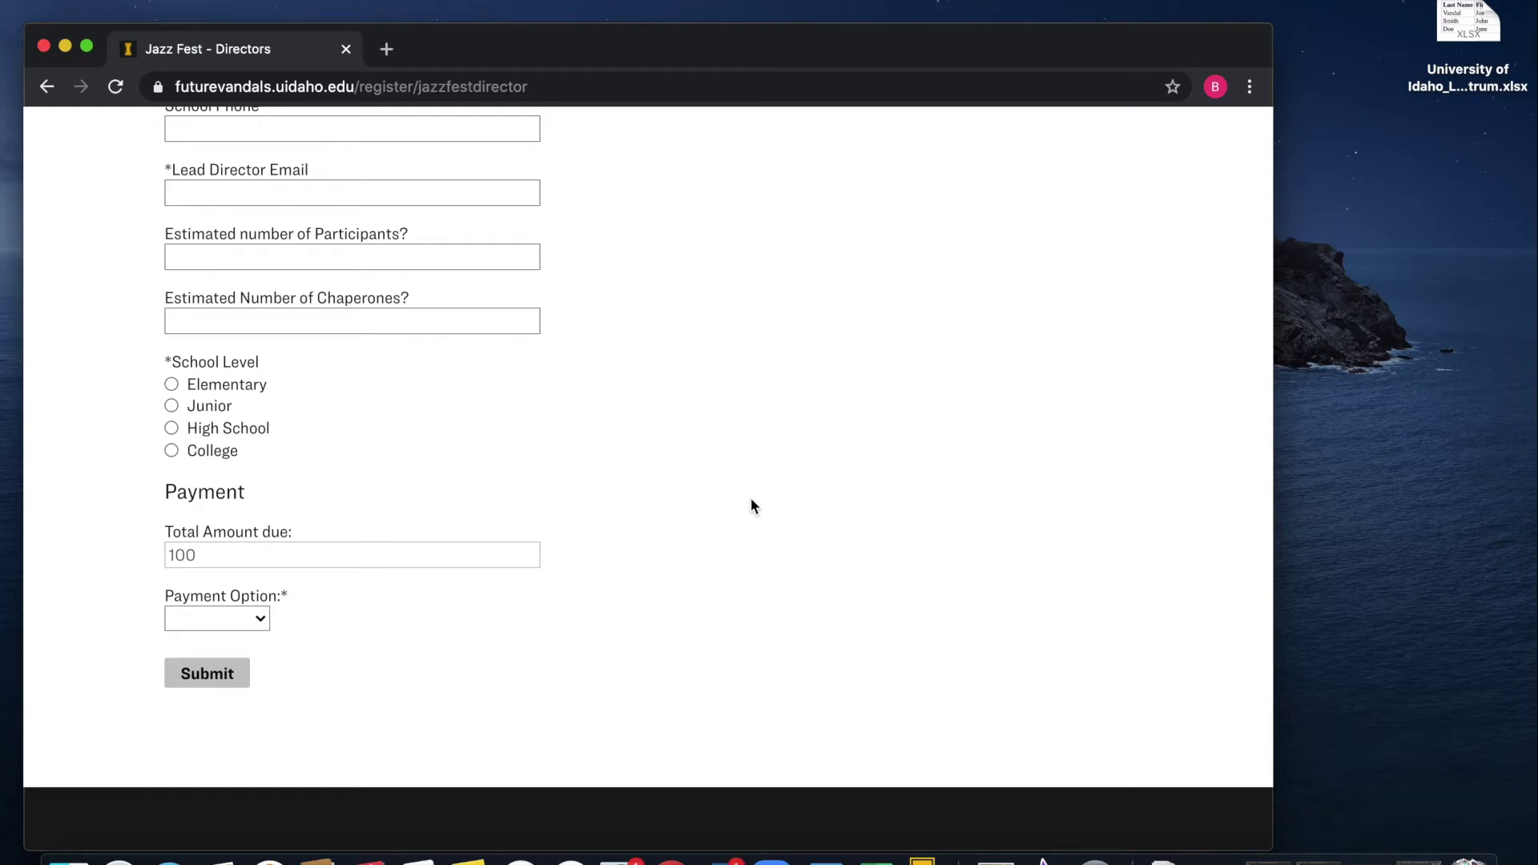
scroll(329, 579, up, 1)
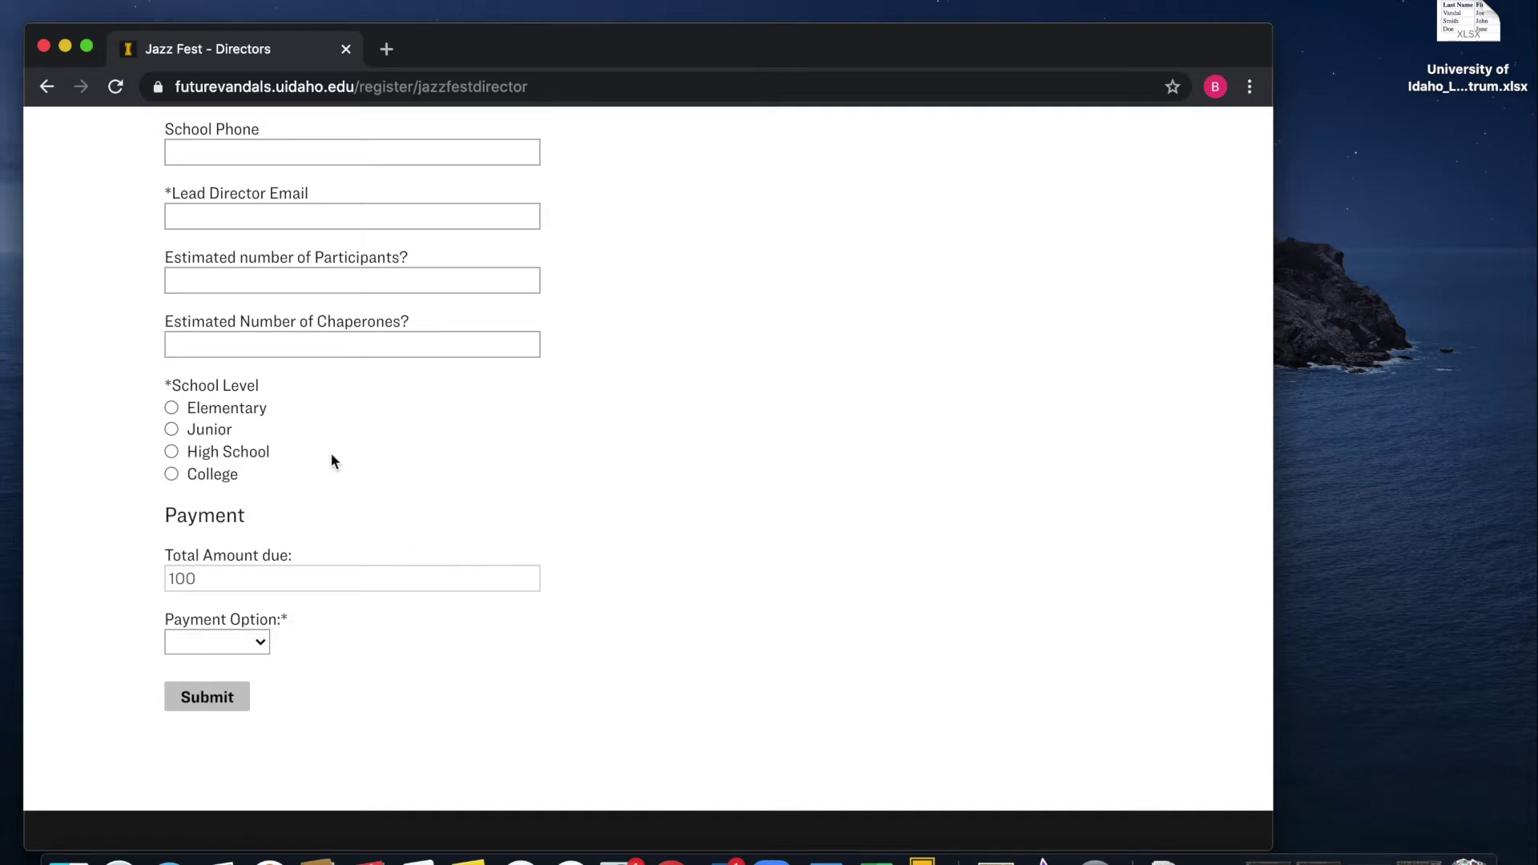
Step: Set the school level to High School and the school population size to 750-1099
click(171, 452)
scroll(423, 487, down, 3)
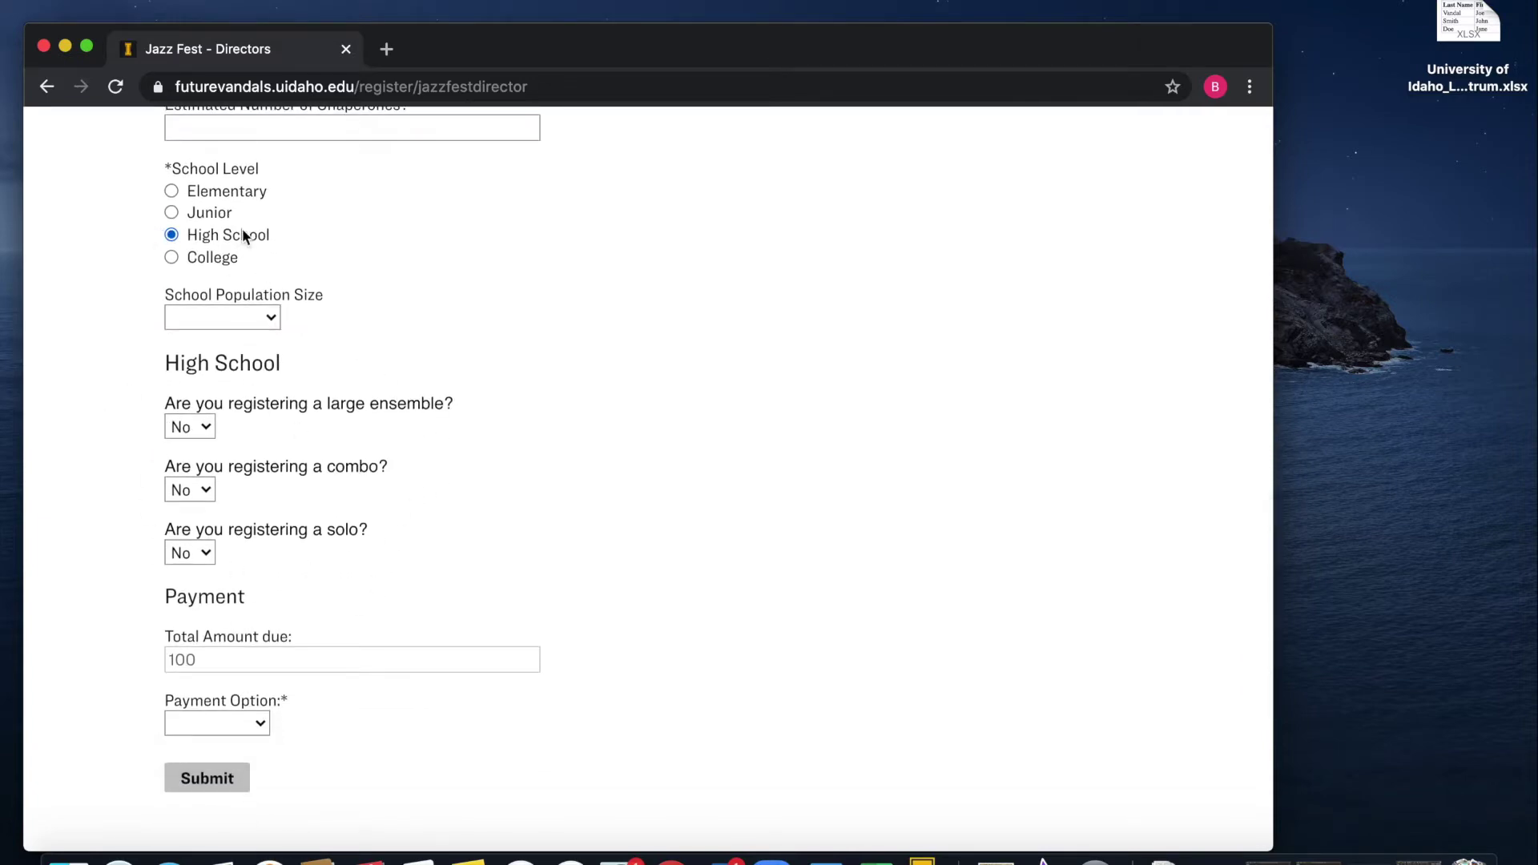
click(271, 318)
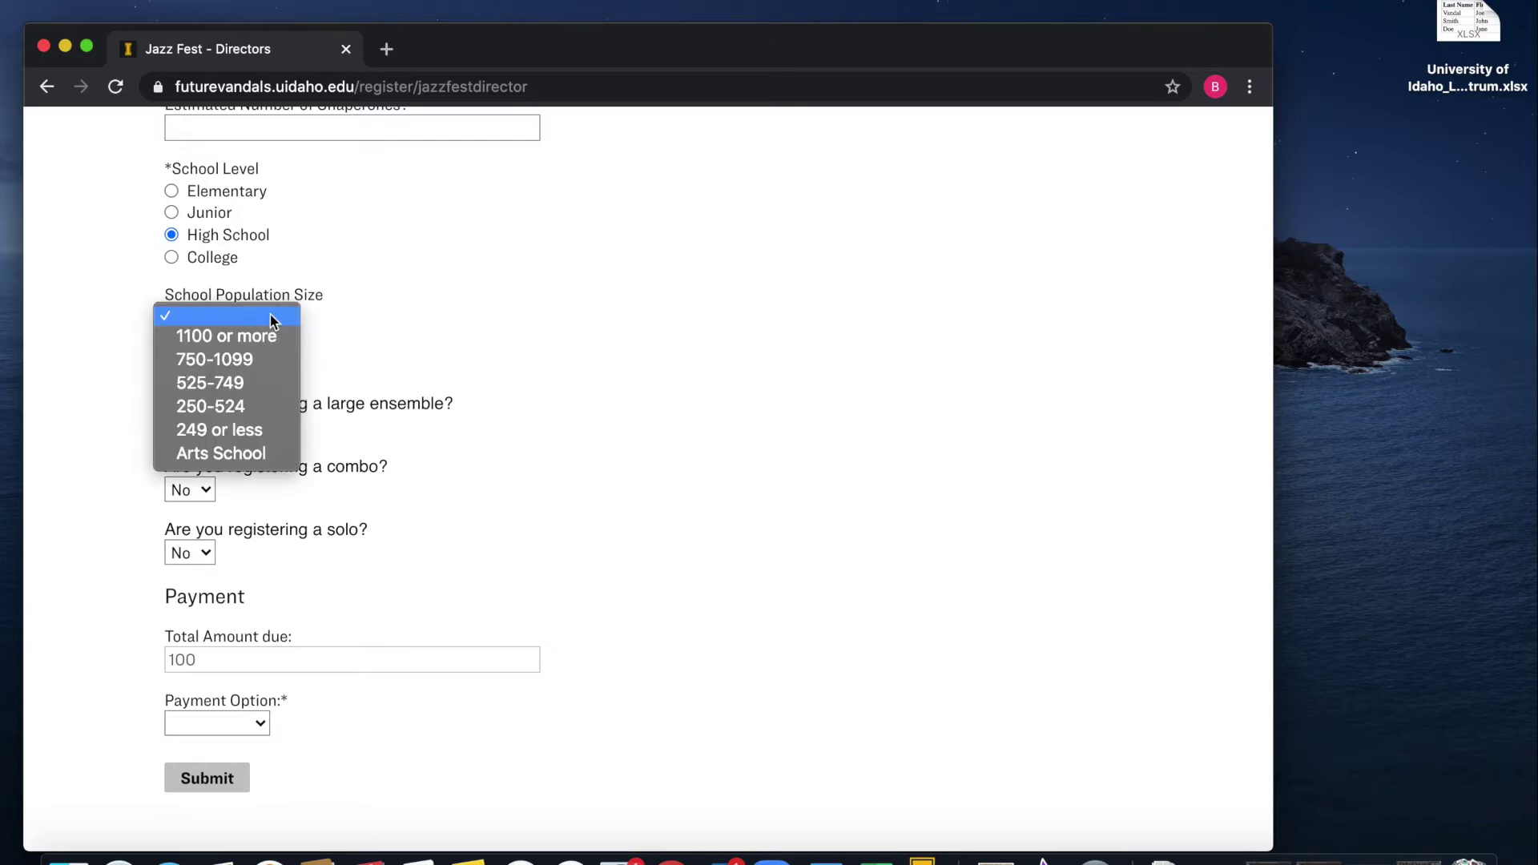
click(256, 360)
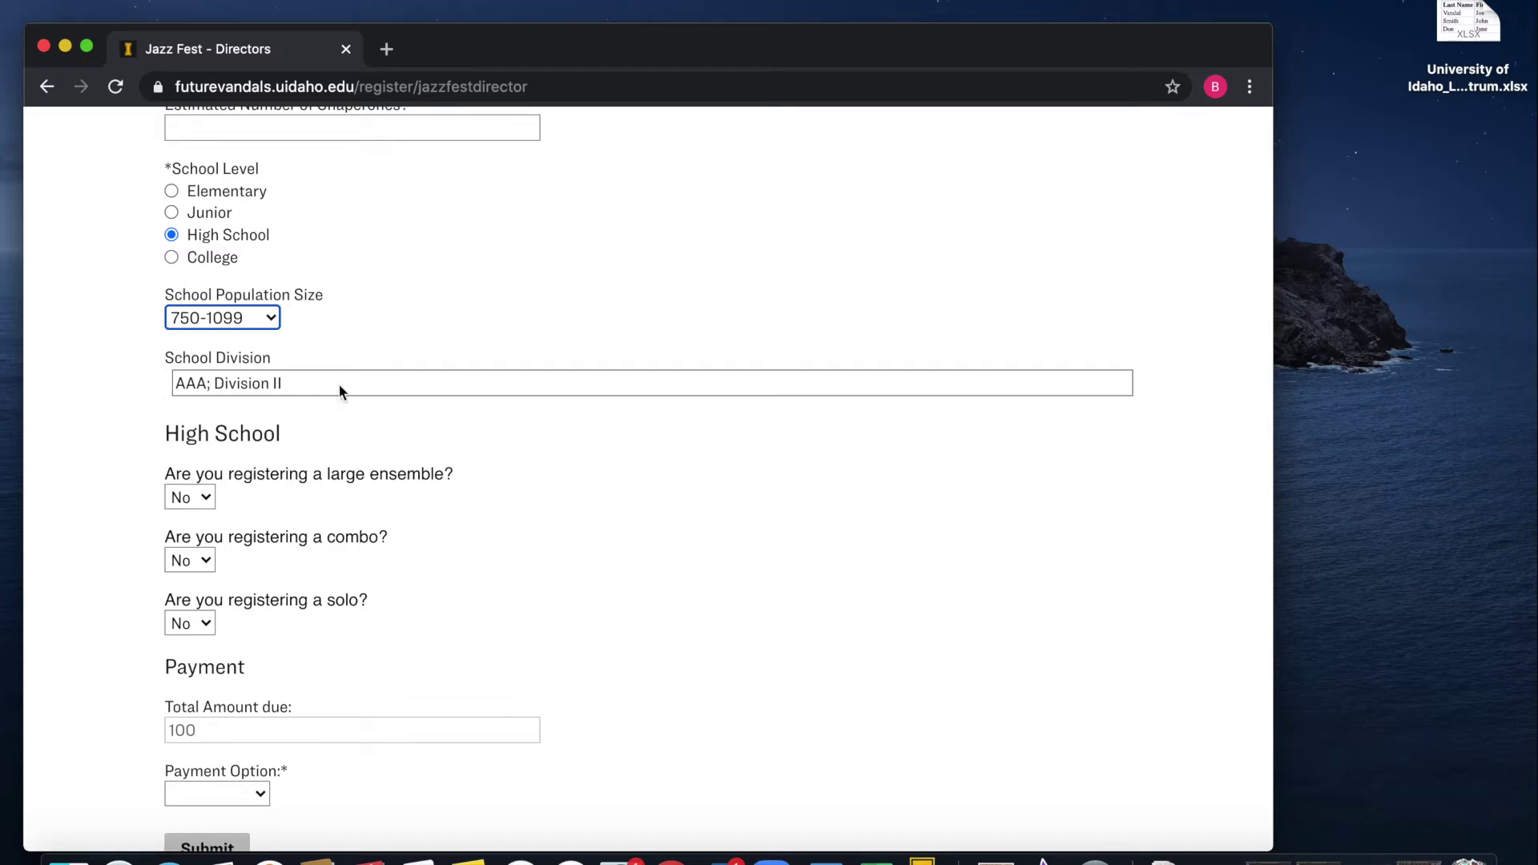
Step: Answer Yes to registering a high school solo and check the choices for the number of solos
scroll(412, 437, down, 5)
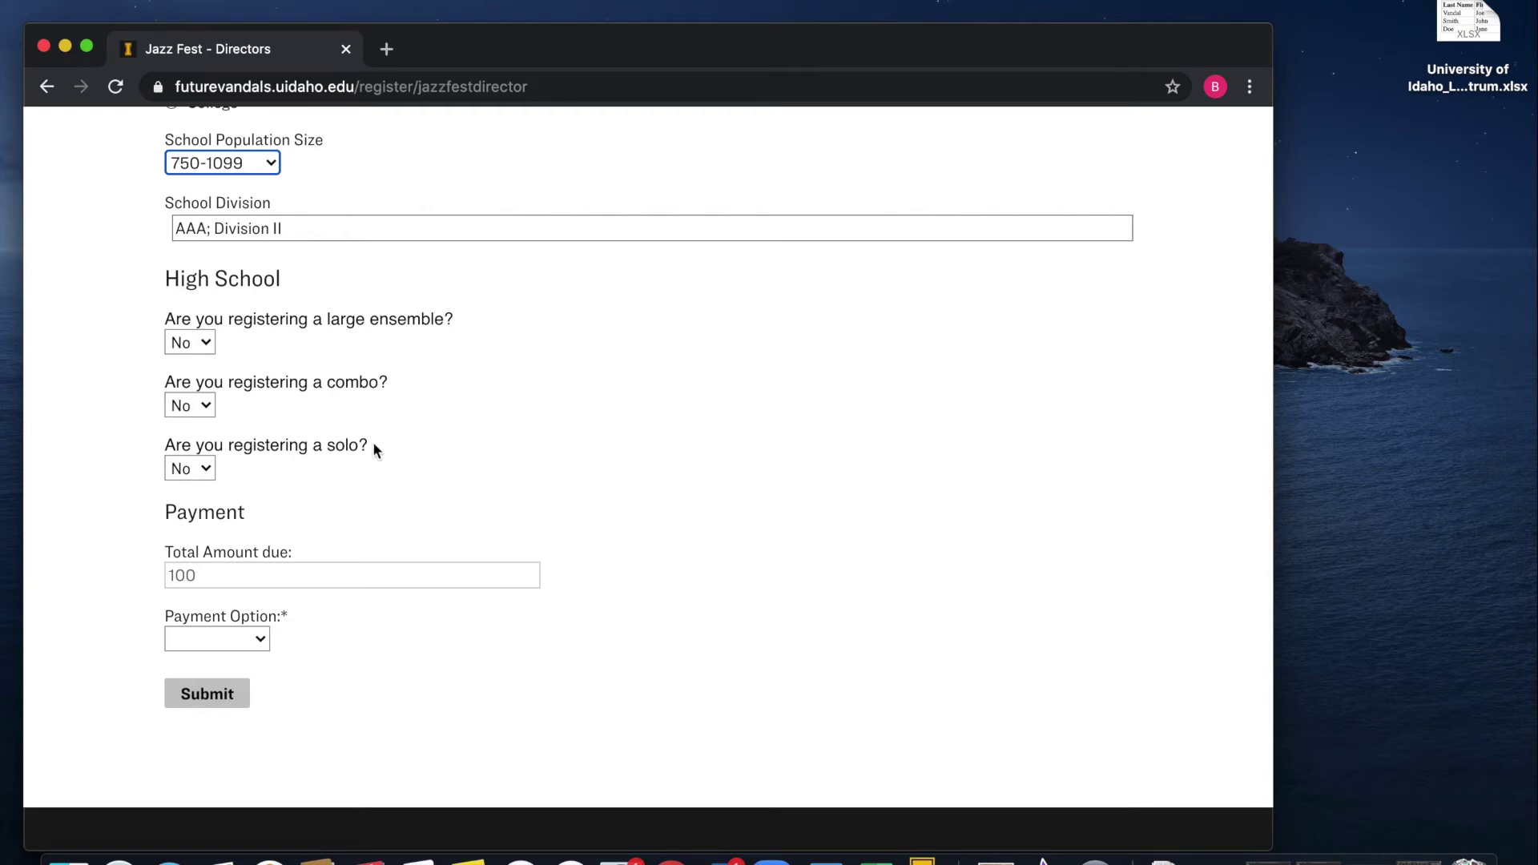
click(190, 468)
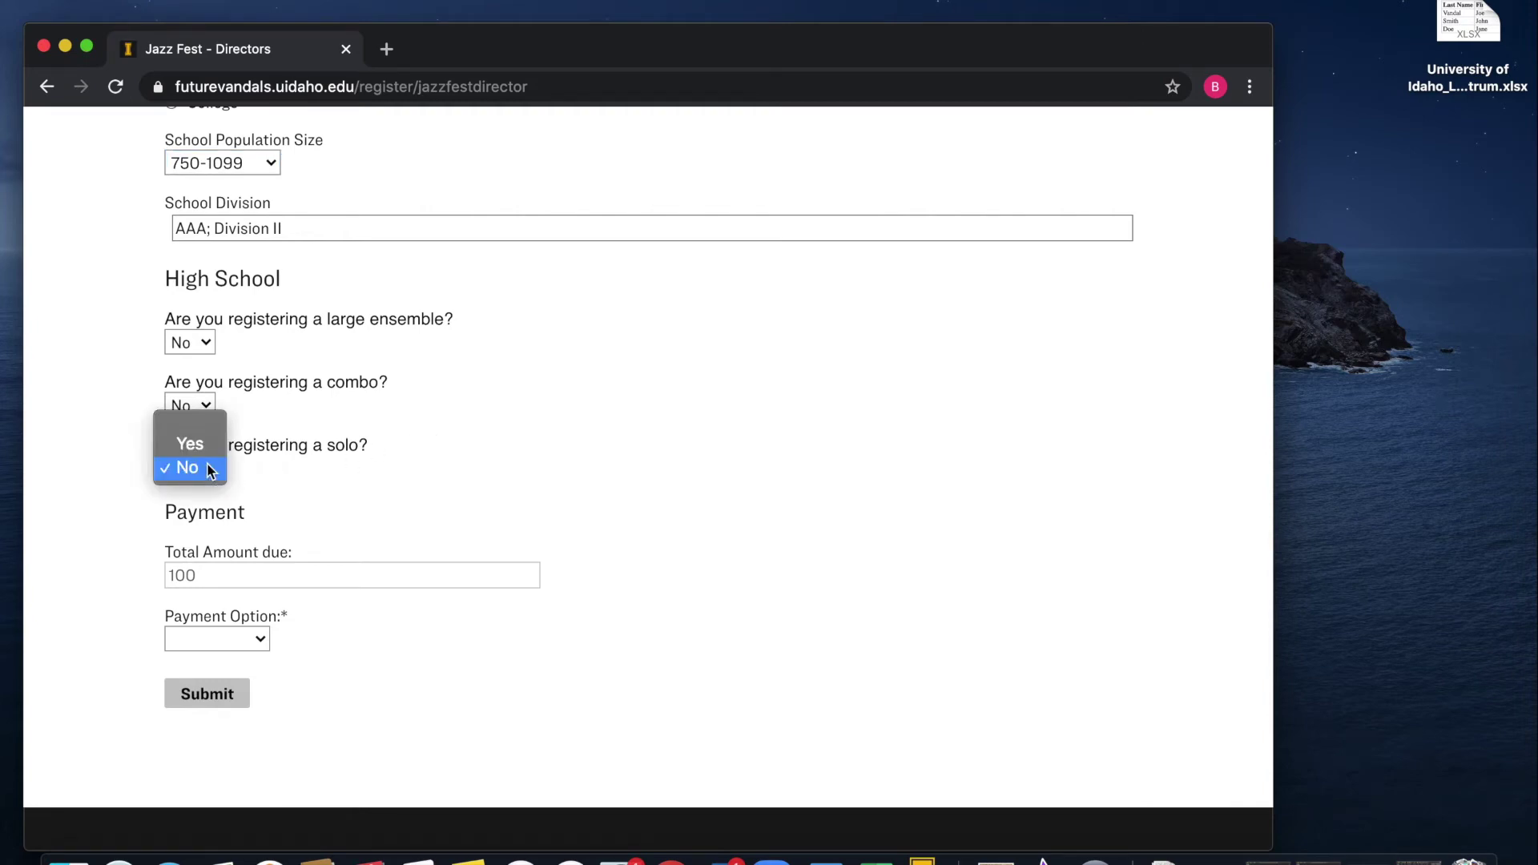
click(189, 441)
scroll(304, 485, down, 2)
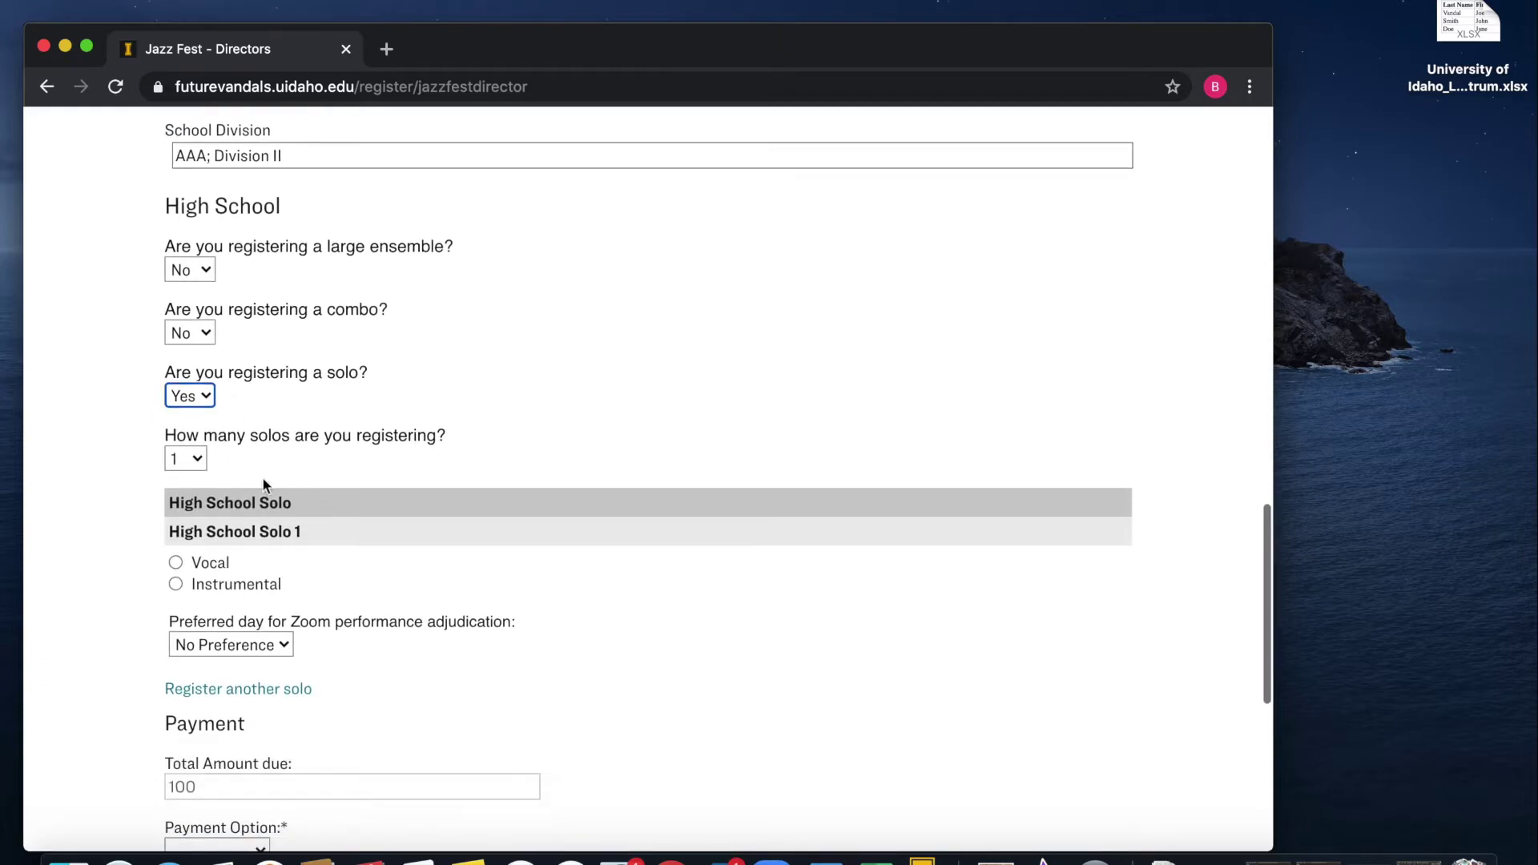
click(202, 460)
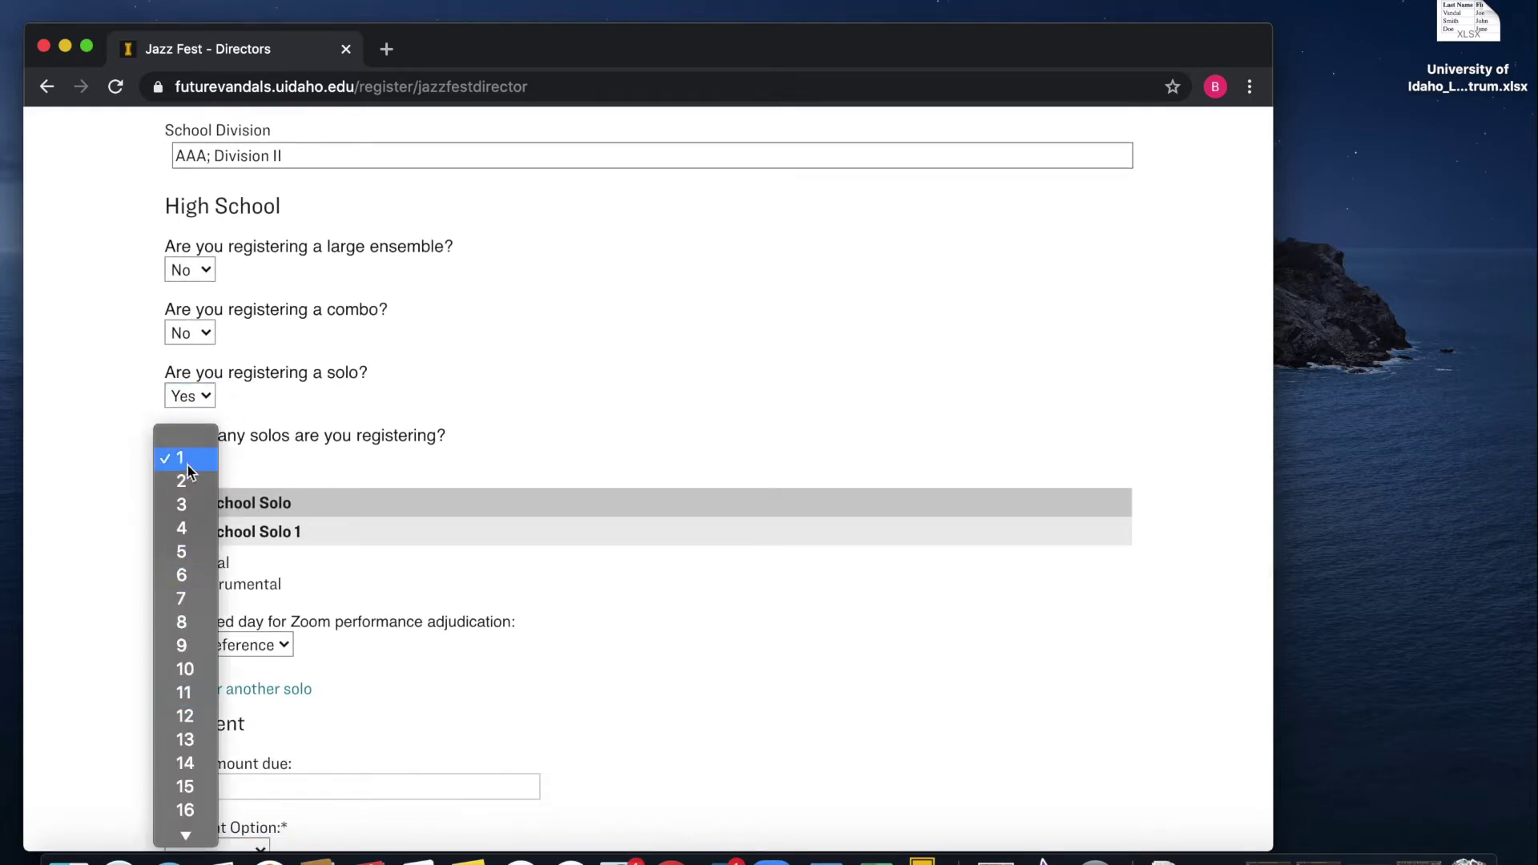
click(108, 454)
scroll(407, 530, down, 5)
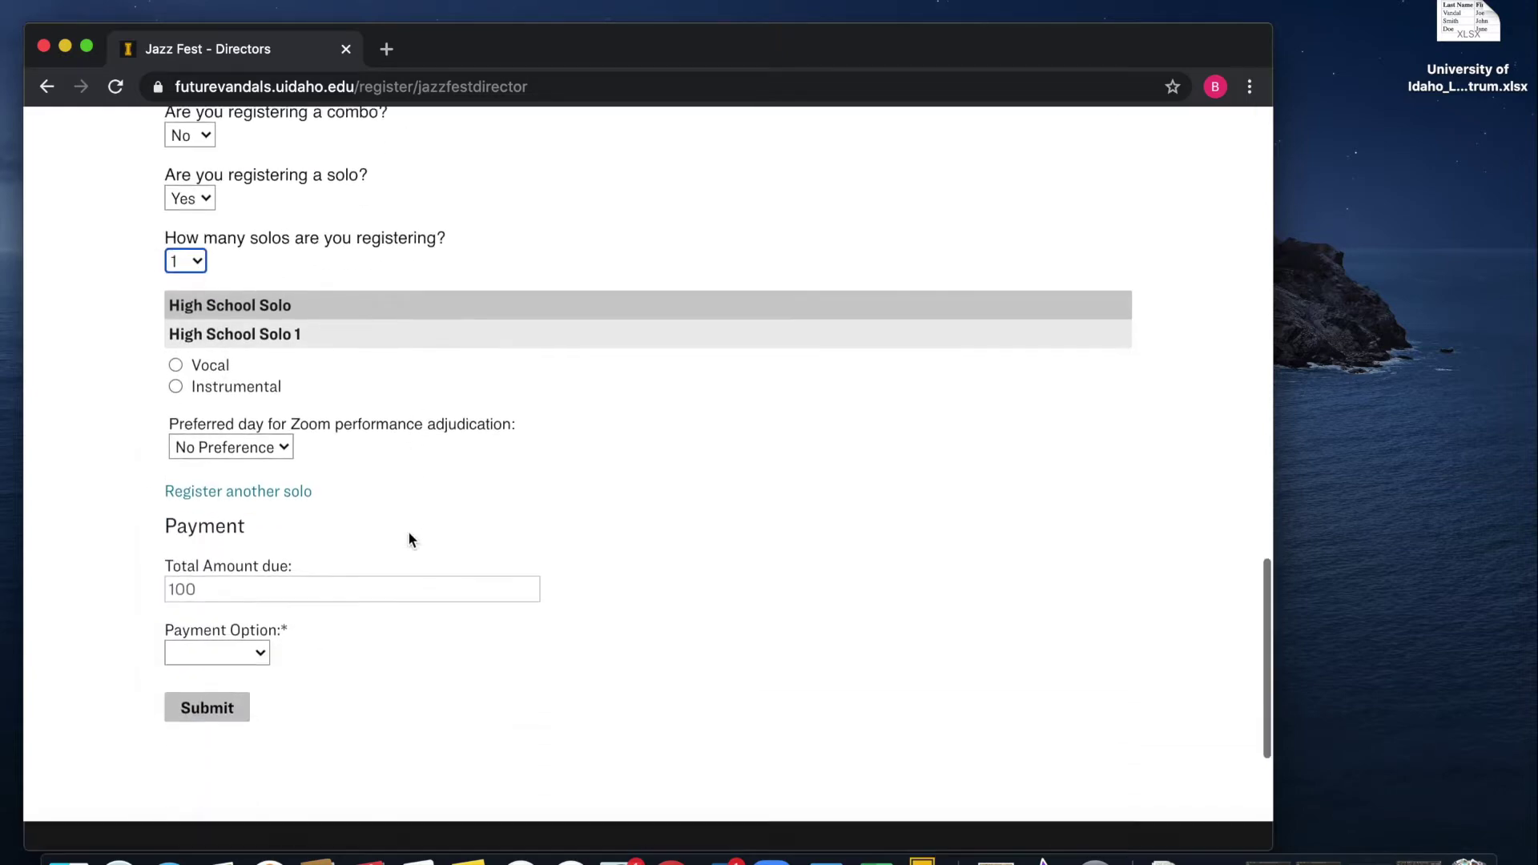
Step: Compare the Vocal and Instrumental fields for High School Solo 1 and set its type to Vocal
click(176, 354)
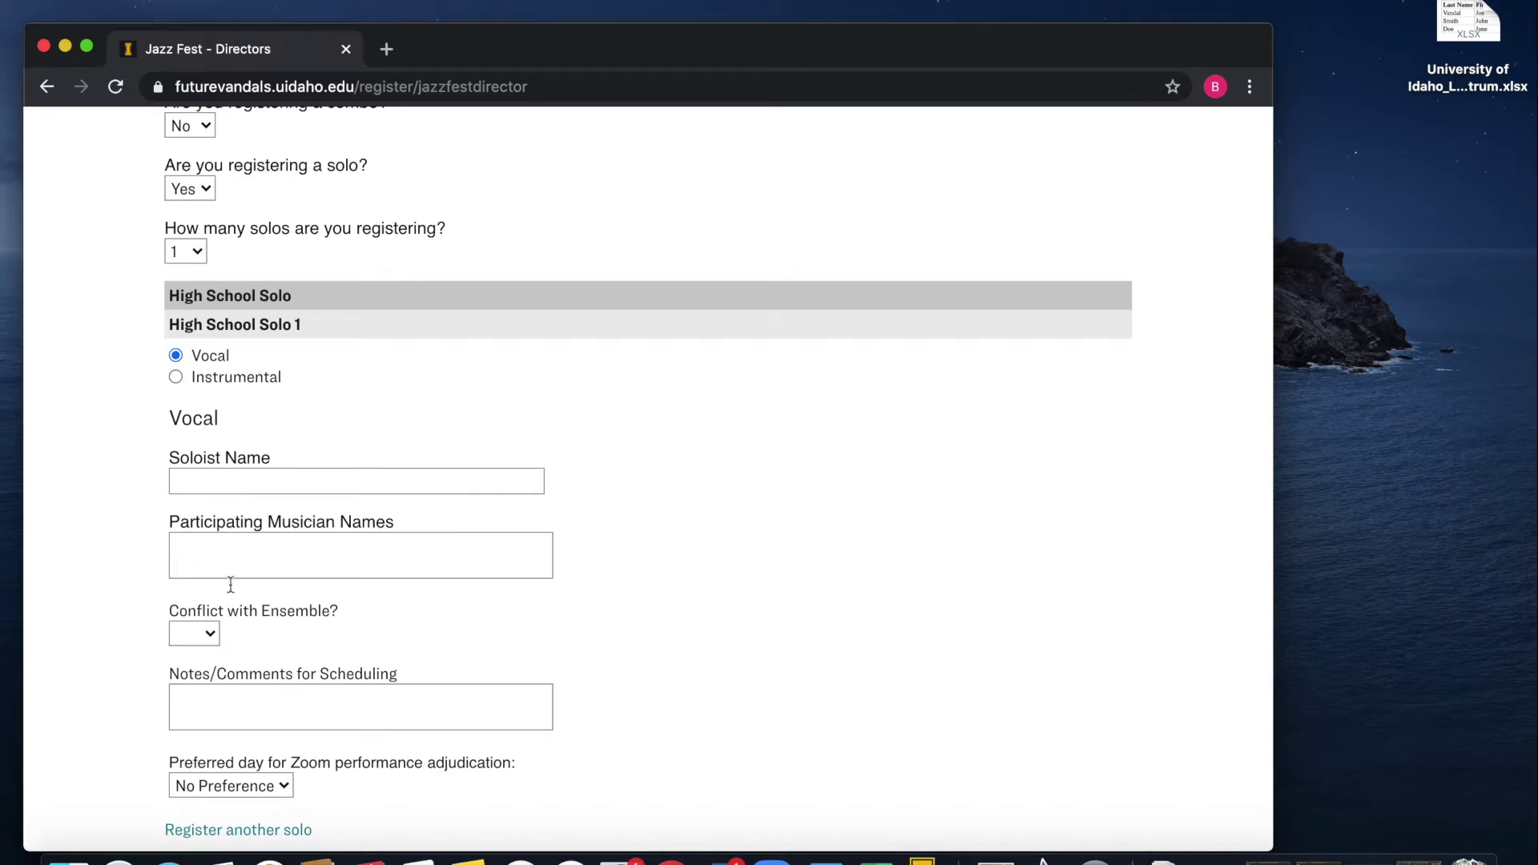
scroll(553, 439, down, 1)
click(177, 335)
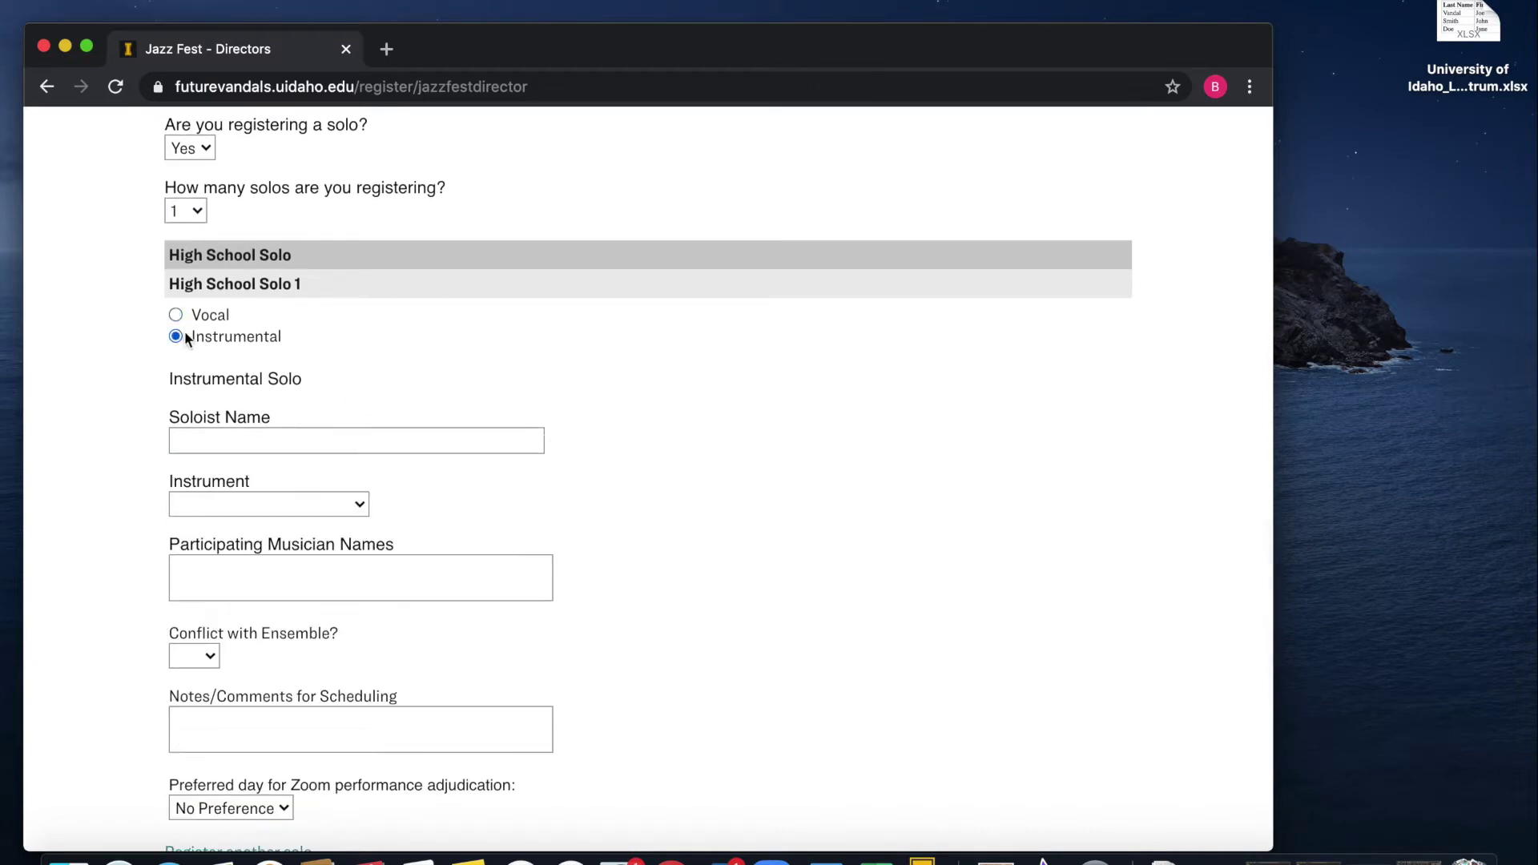
click(175, 313)
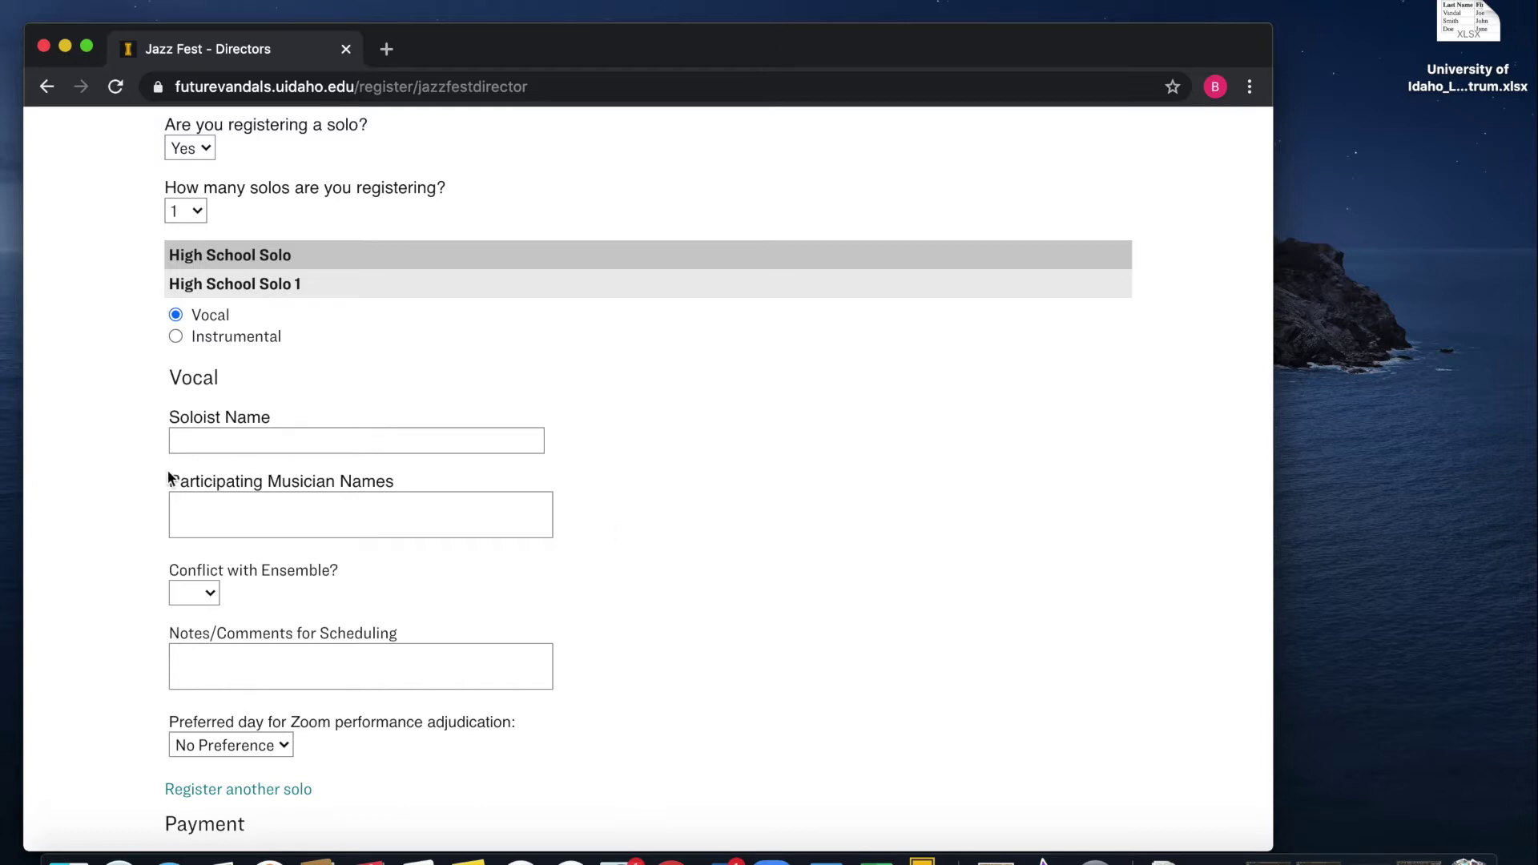
Step: Review Solo 1's participating musician, ensemble conflict and scheduling notes fields, and check the preferred adjudication day choices, keeping No Preference
drag(160, 484, 395, 486)
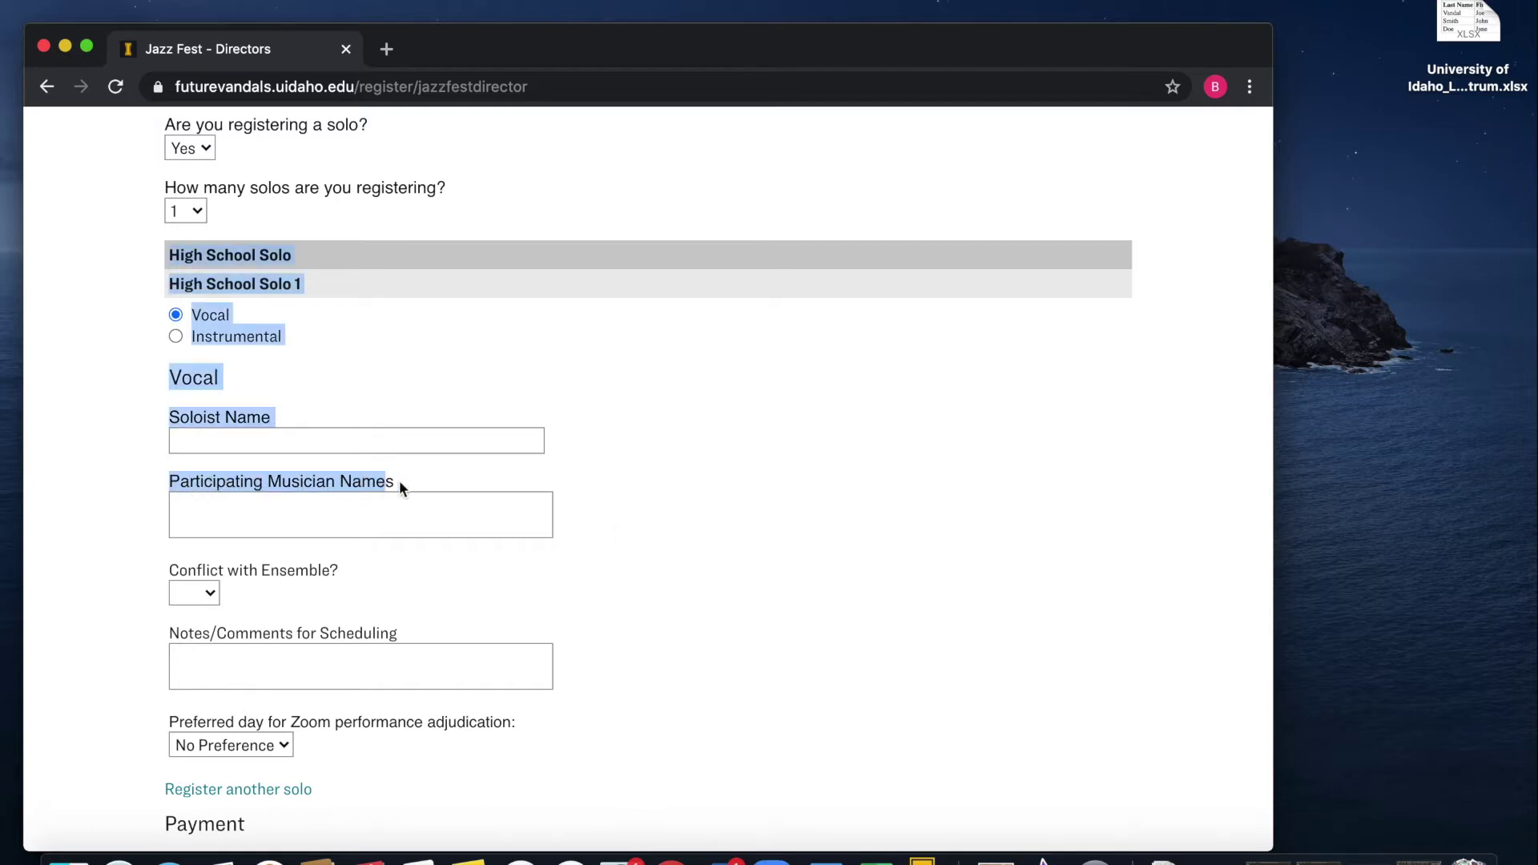
click(399, 486)
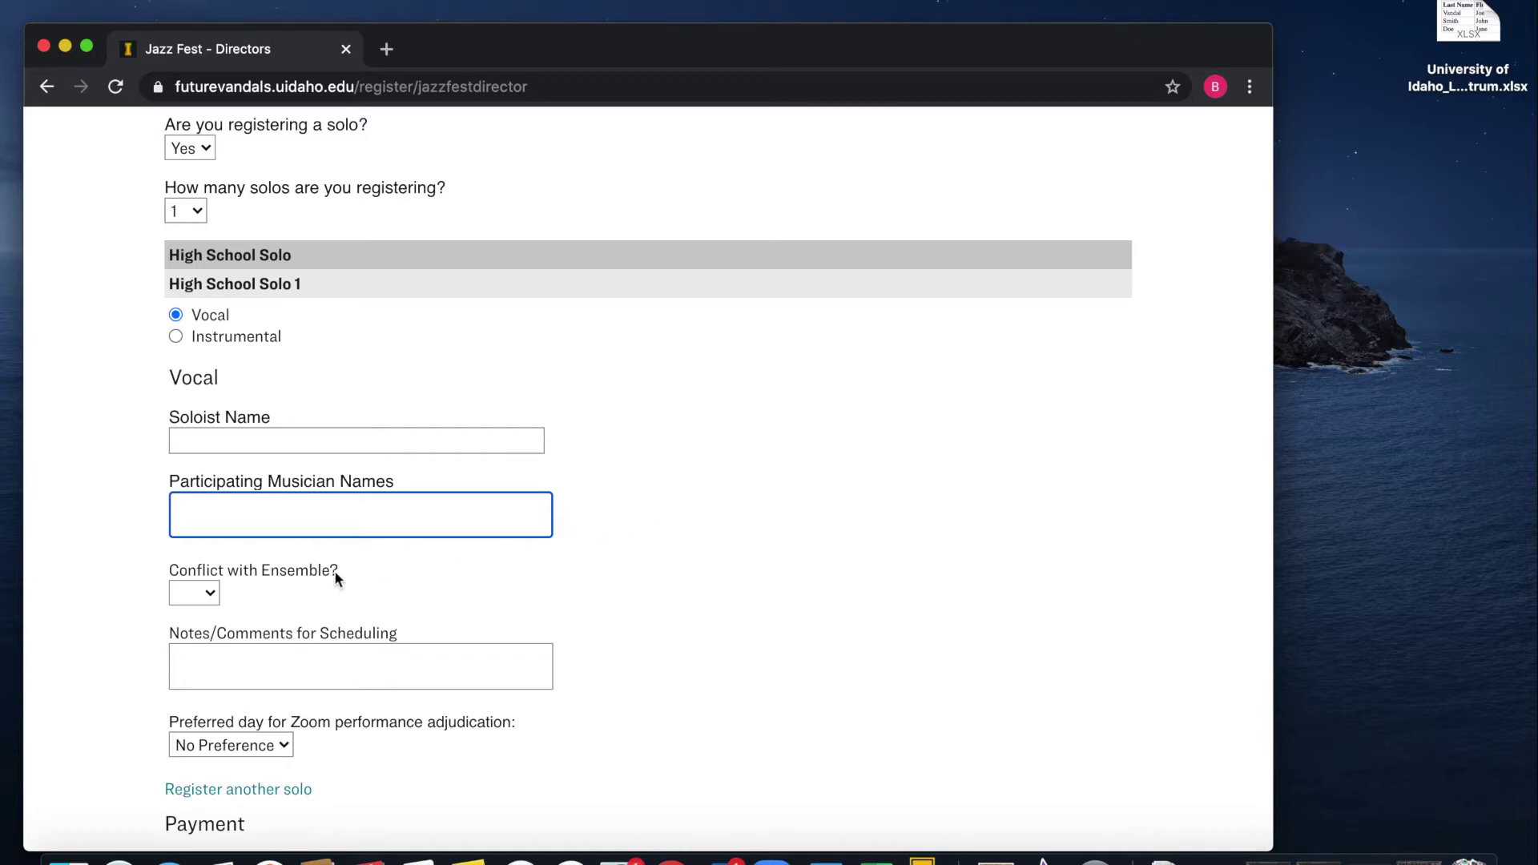
click(212, 594)
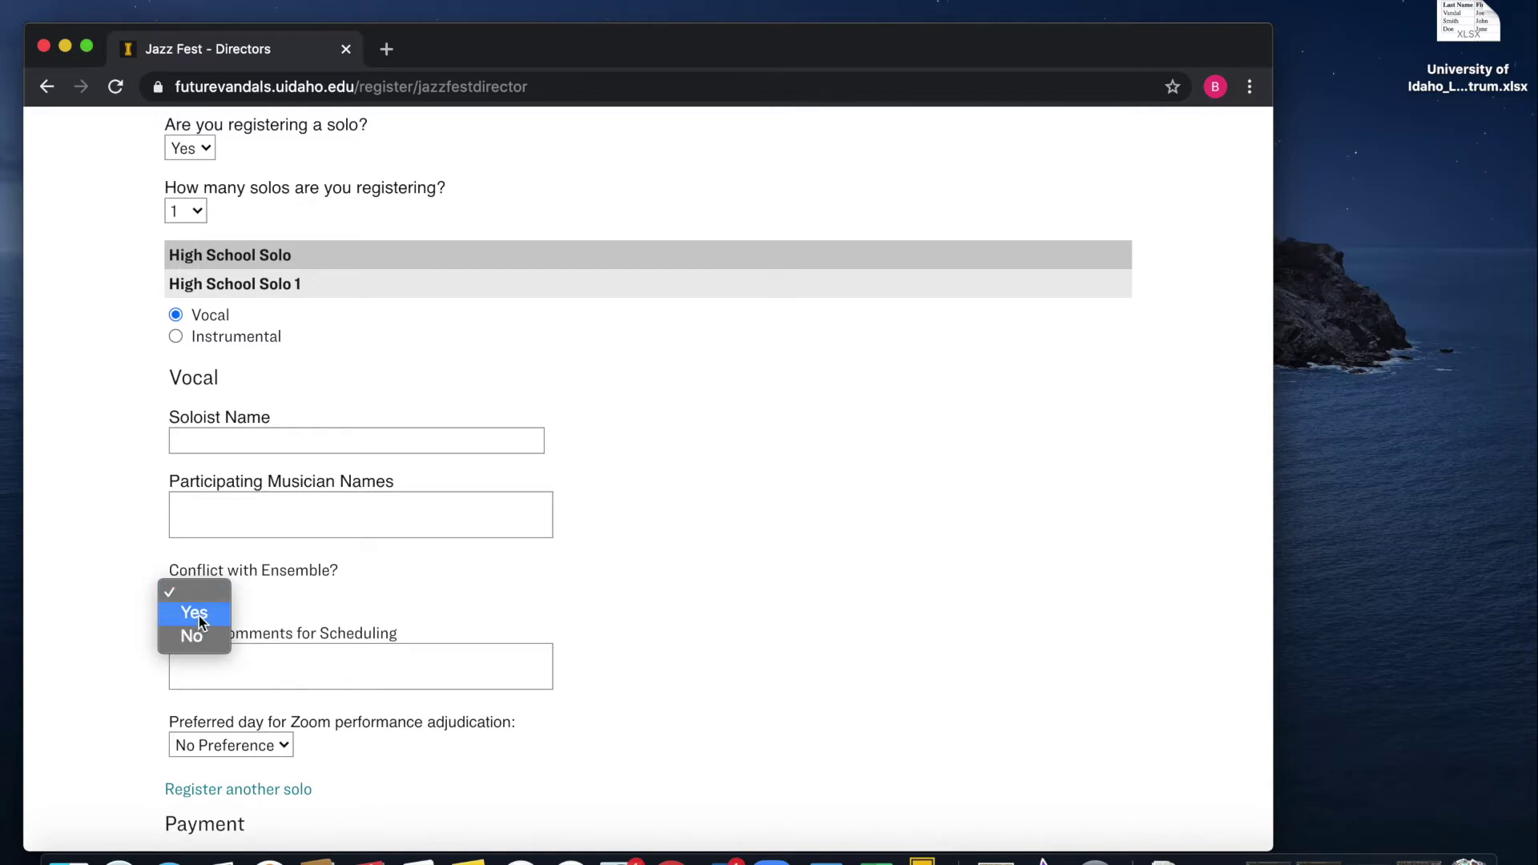
click(536, 592)
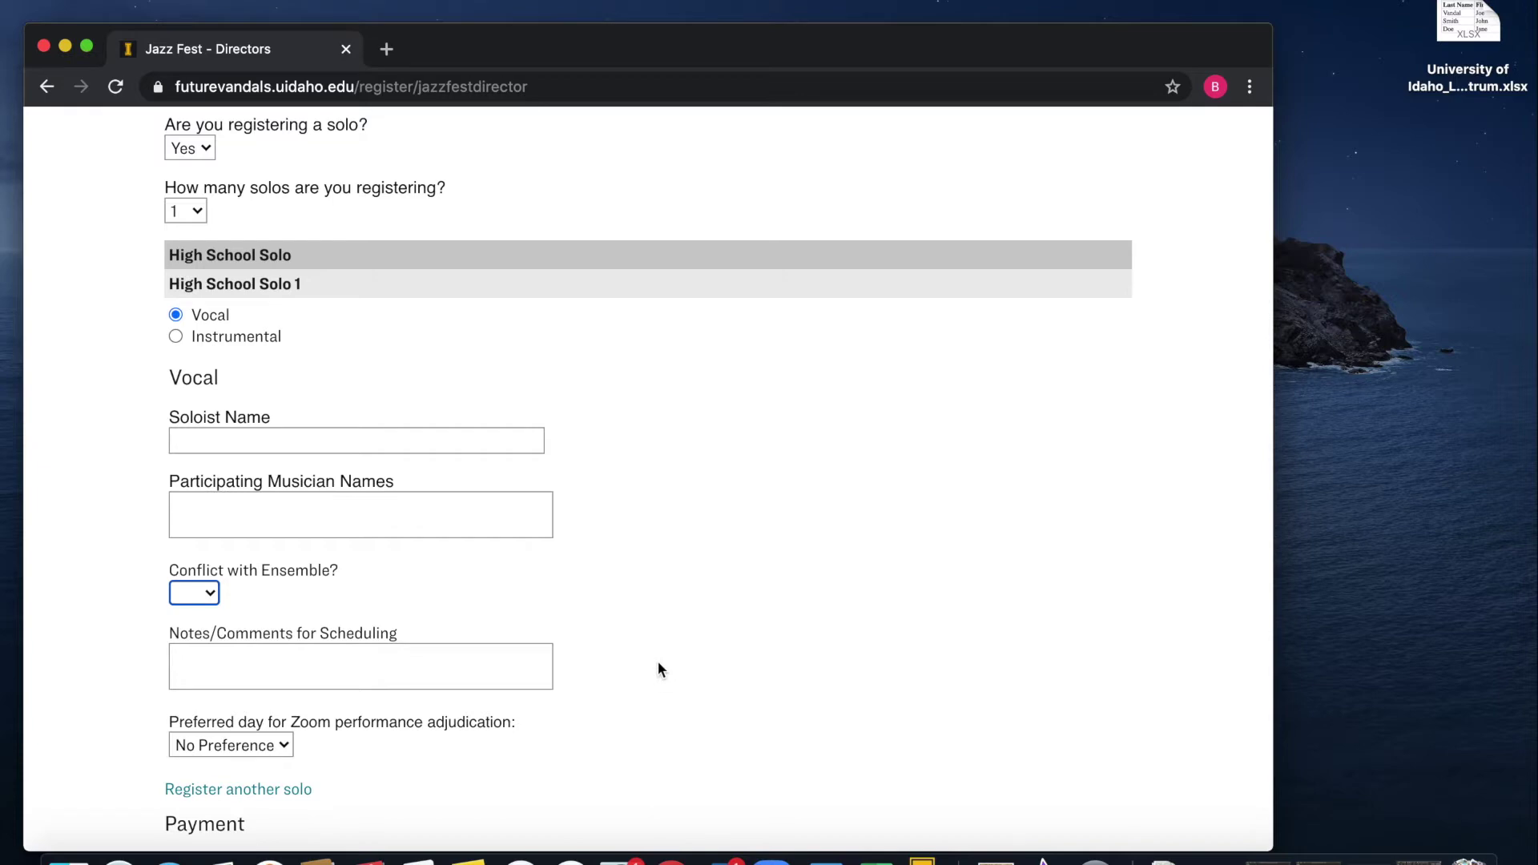
scroll(657, 668, down, 1)
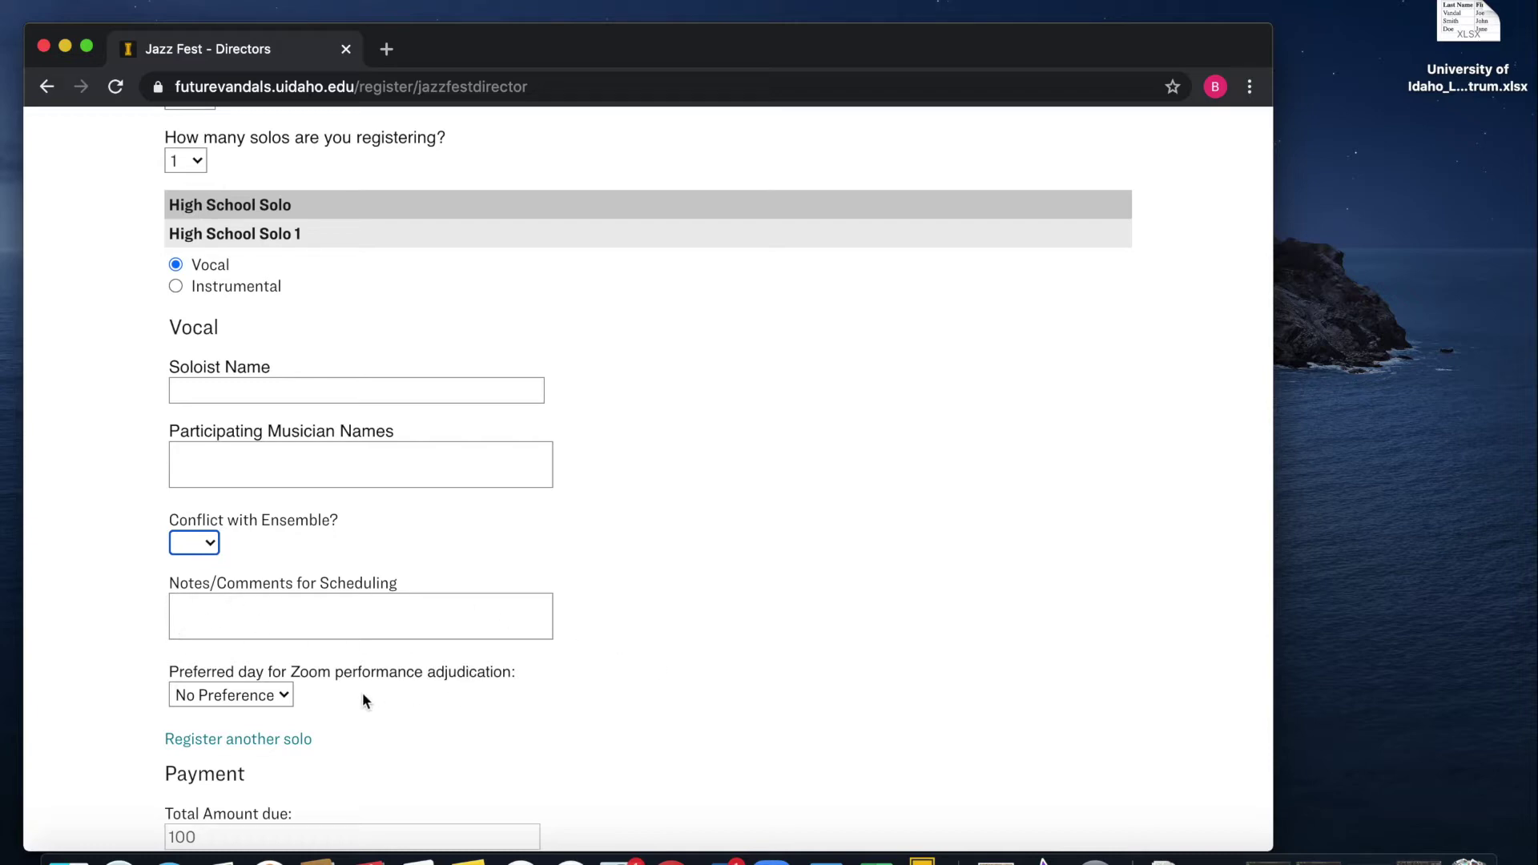
click(282, 694)
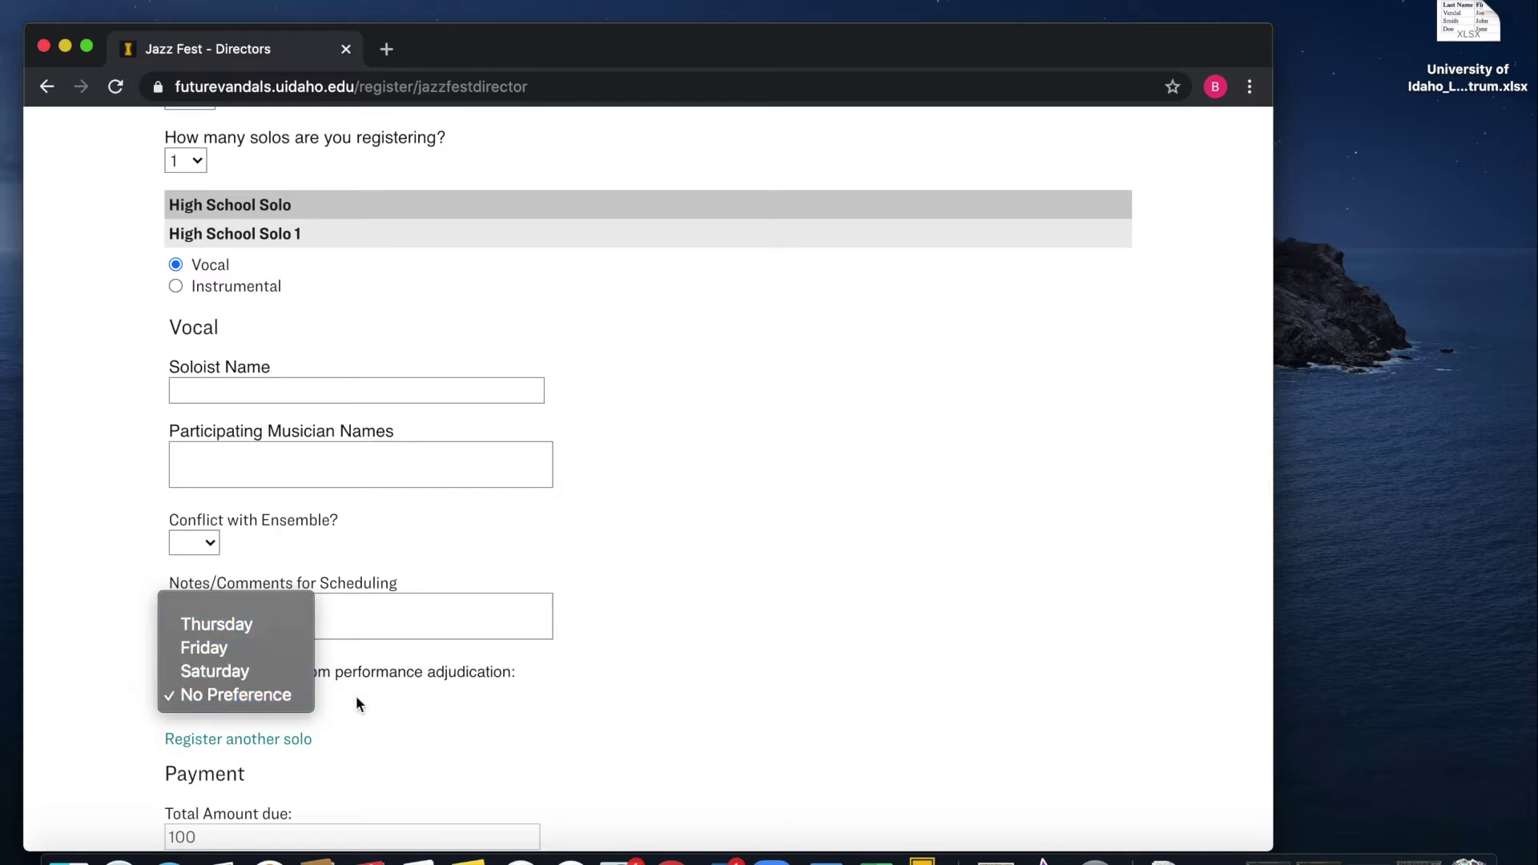
click(261, 704)
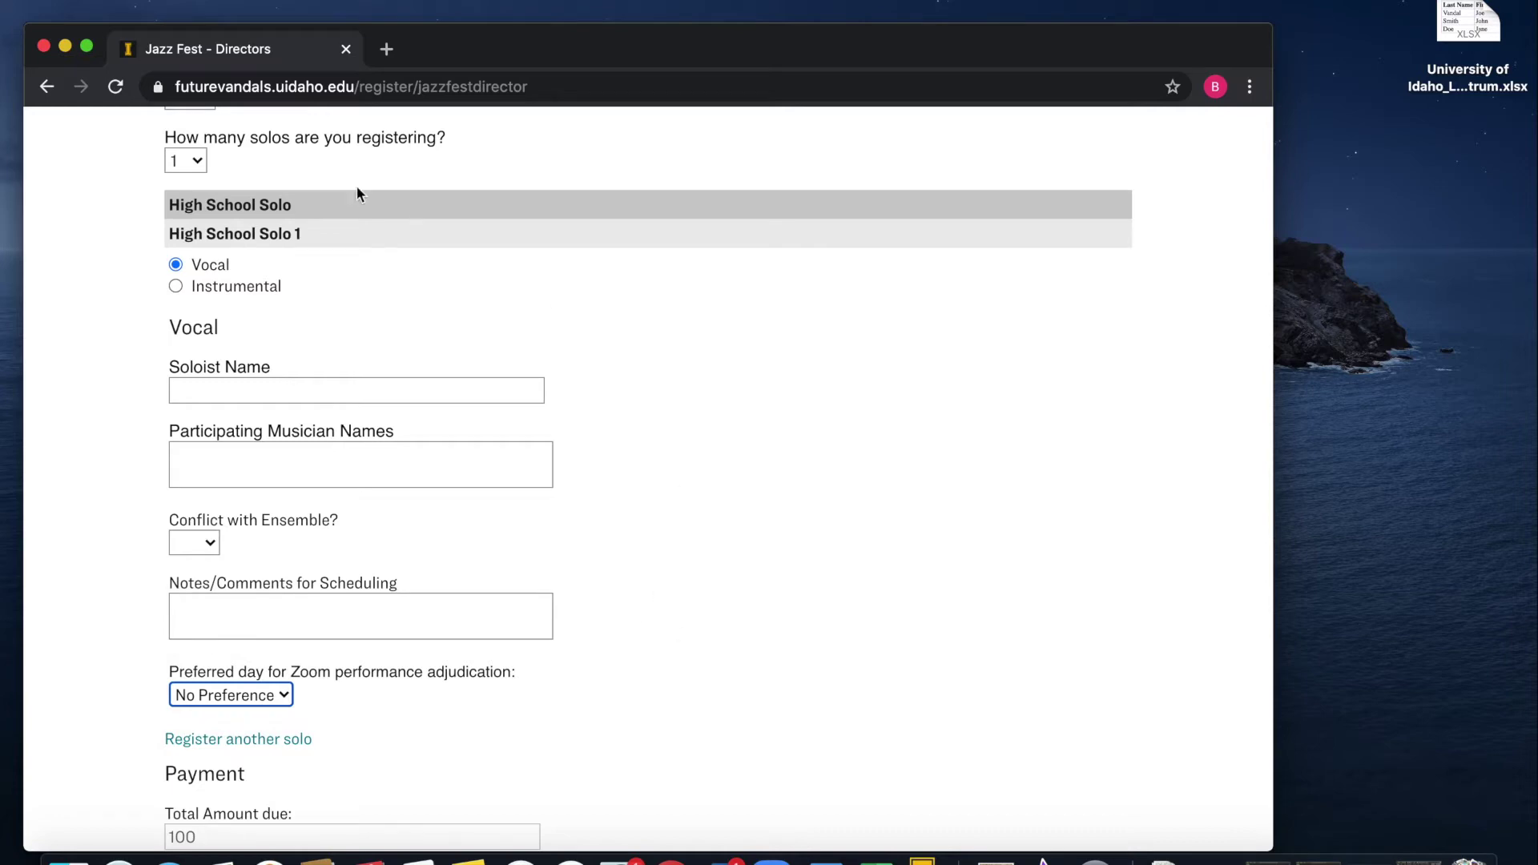
Step: Register a second high school solo, set it to Instrumental and look over its entry fields
click(193, 161)
click(195, 183)
click(232, 738)
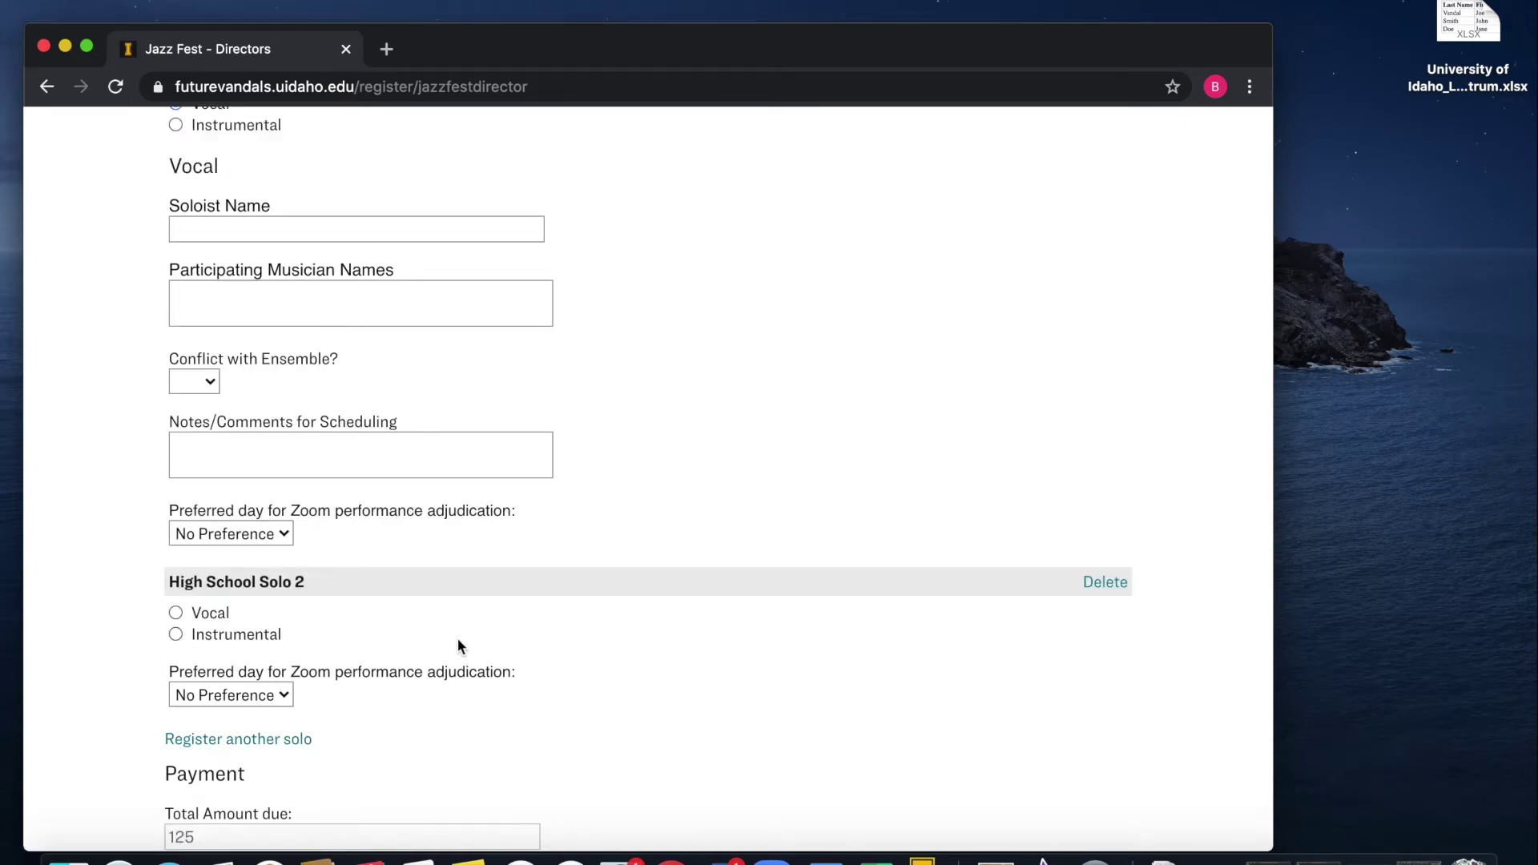
click(176, 635)
scroll(390, 665, down, 5)
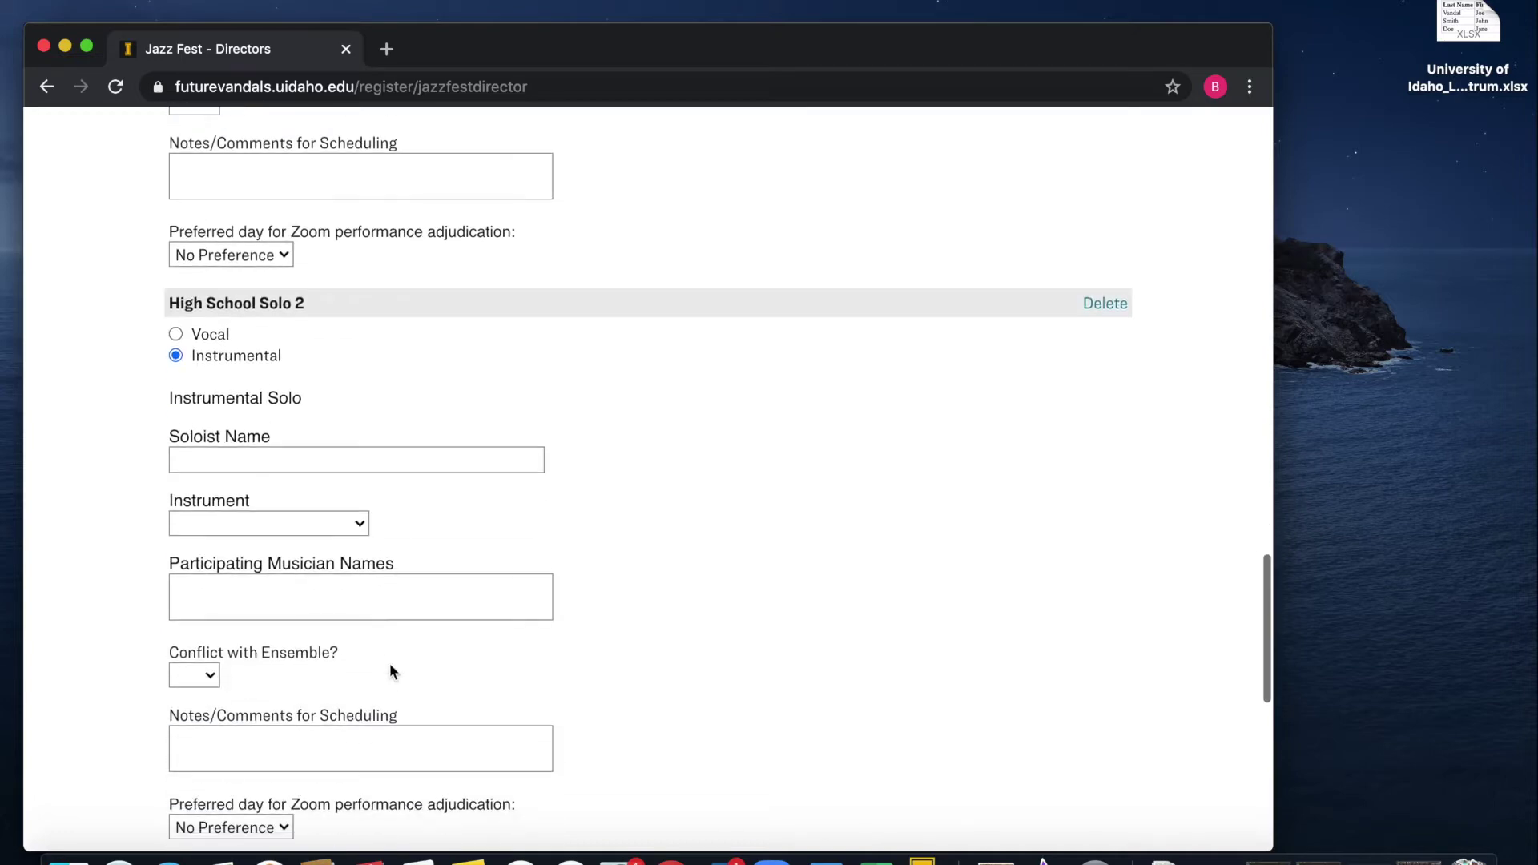
scroll(419, 669, down, 2)
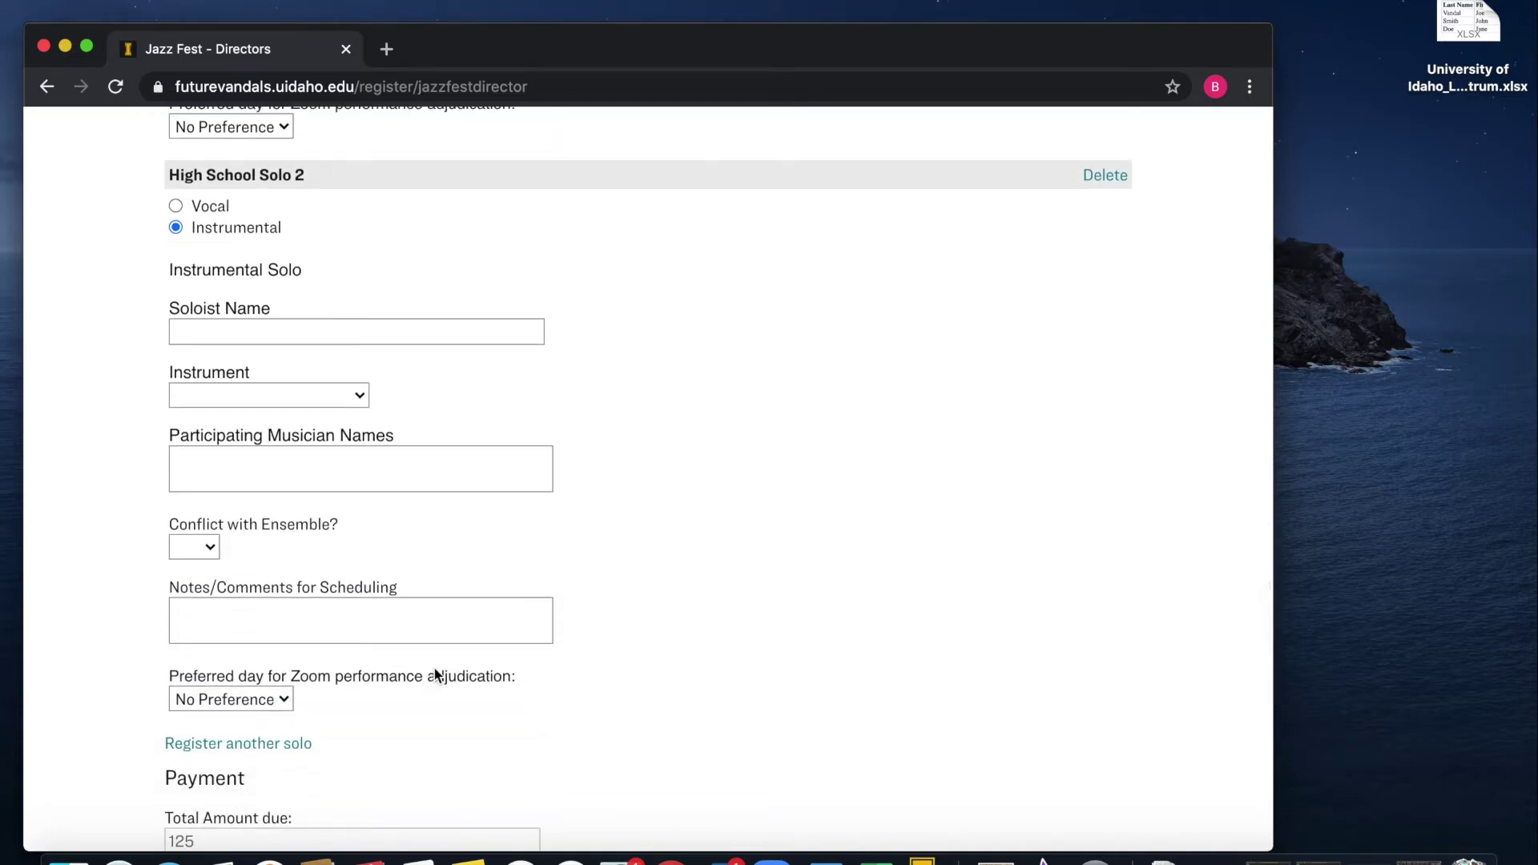
Step: Delete the High School Solo 2 entry and set the number of solos being registered to 1
scroll(438, 673, up, 1)
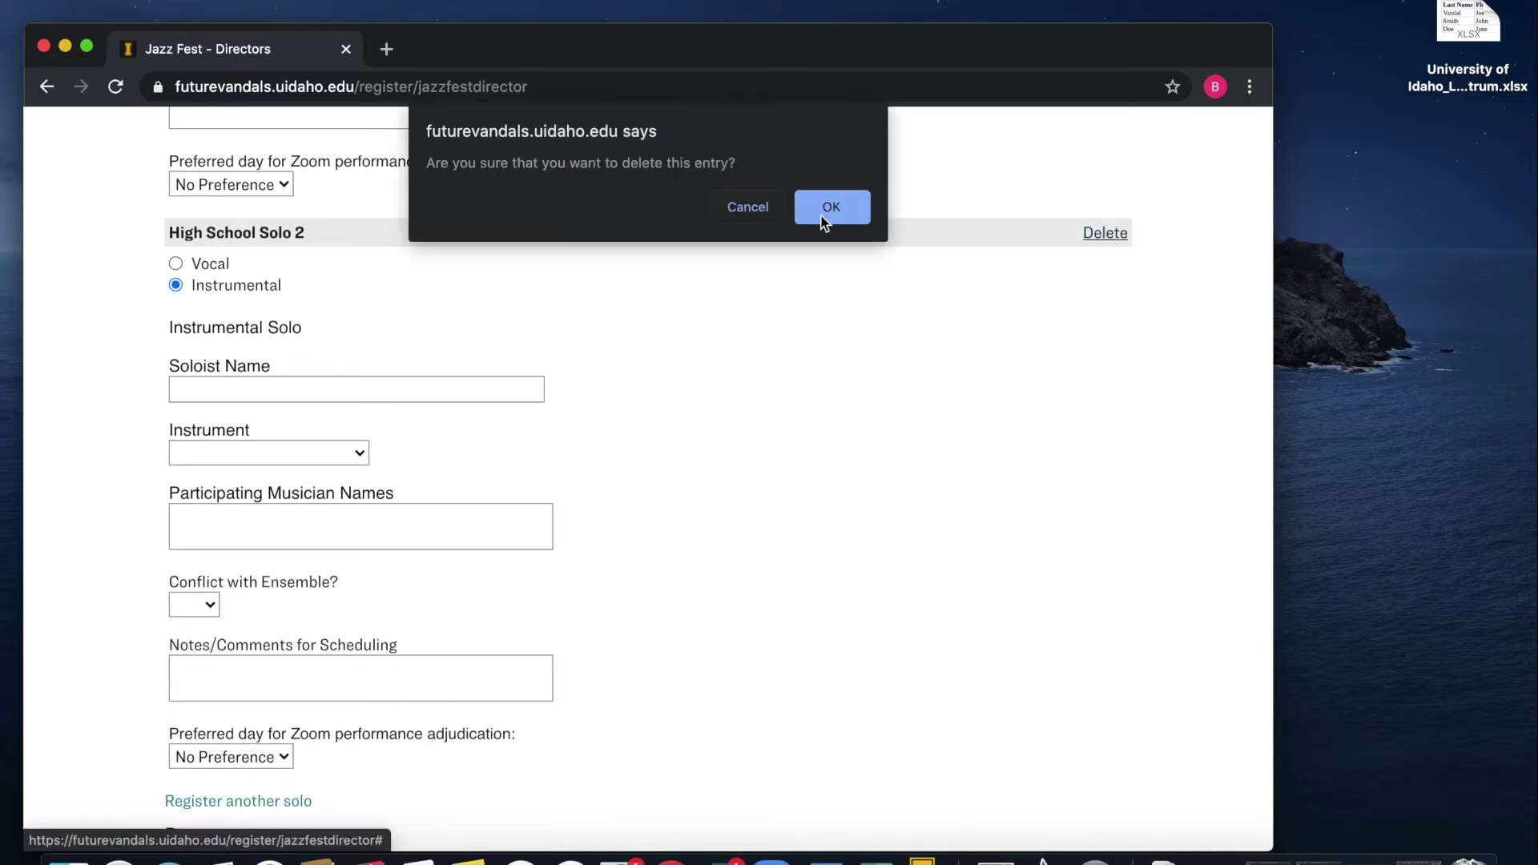
key(Return)
scroll(660, 385, up, 8)
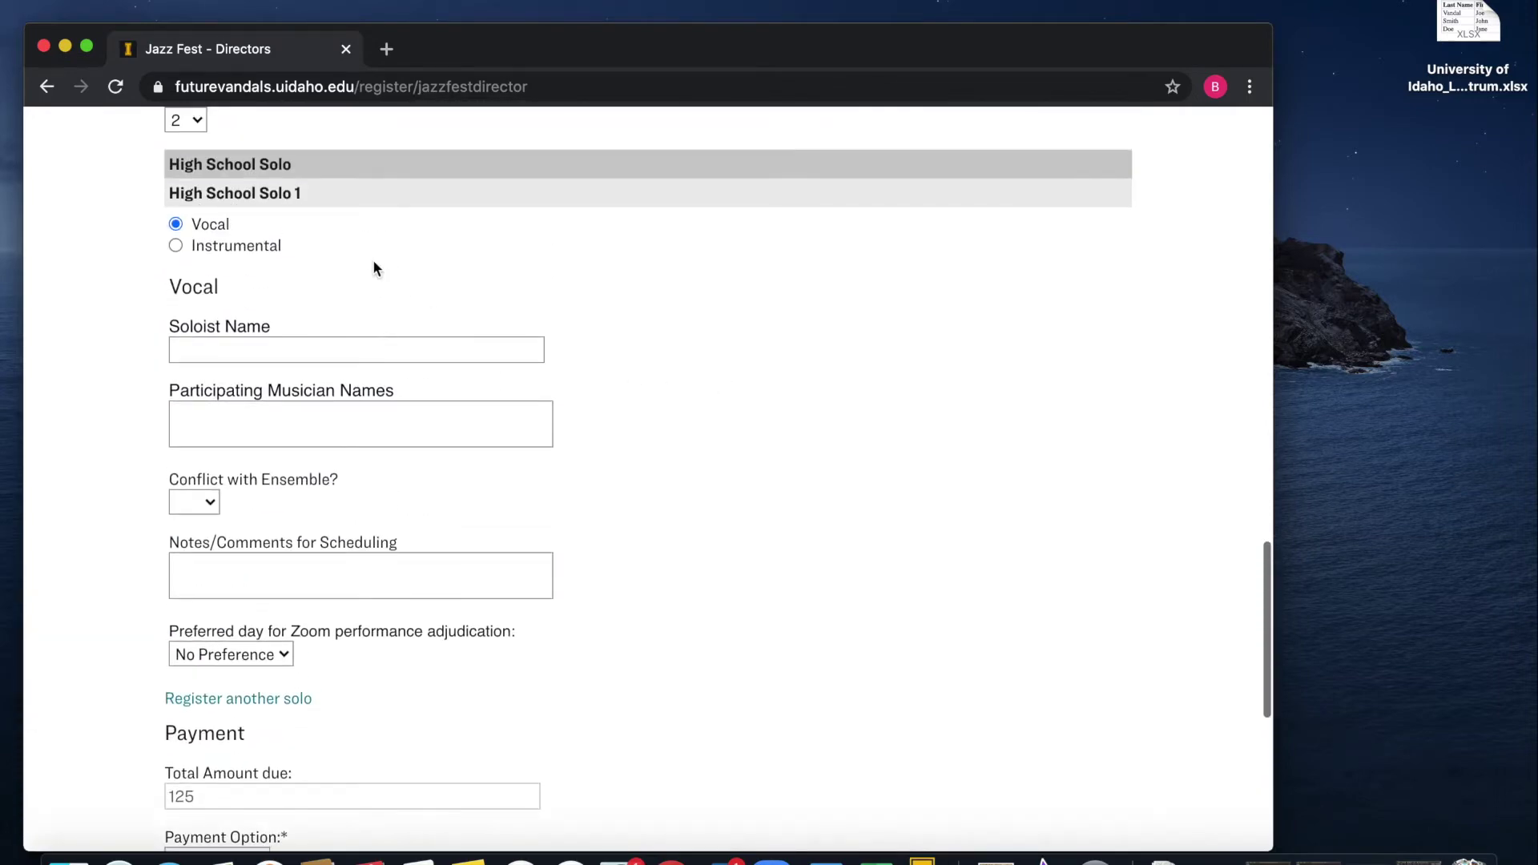
scroll(304, 228, up, 2)
click(204, 168)
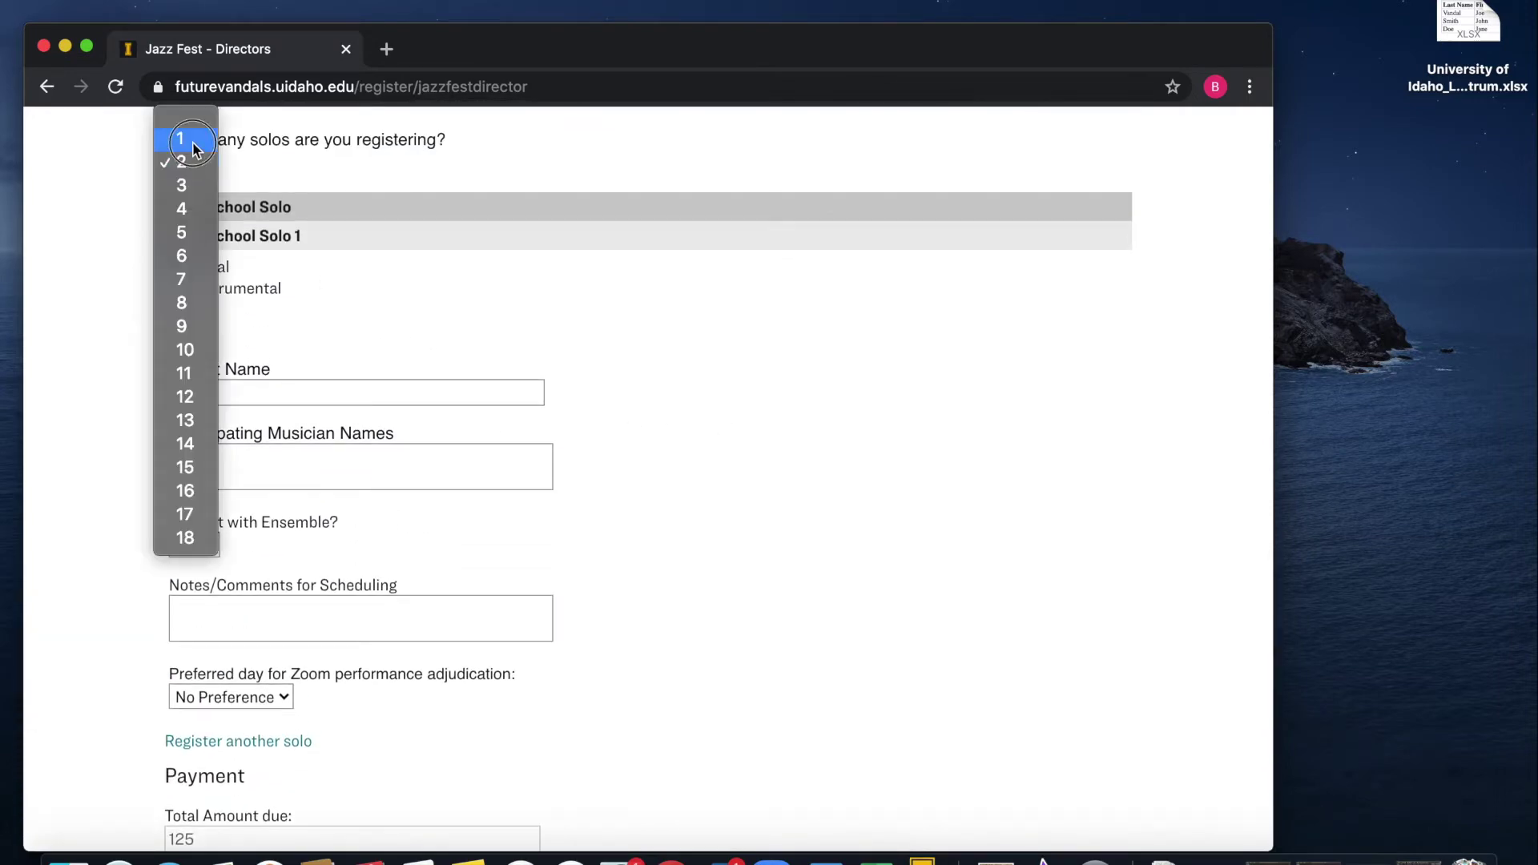
click(193, 145)
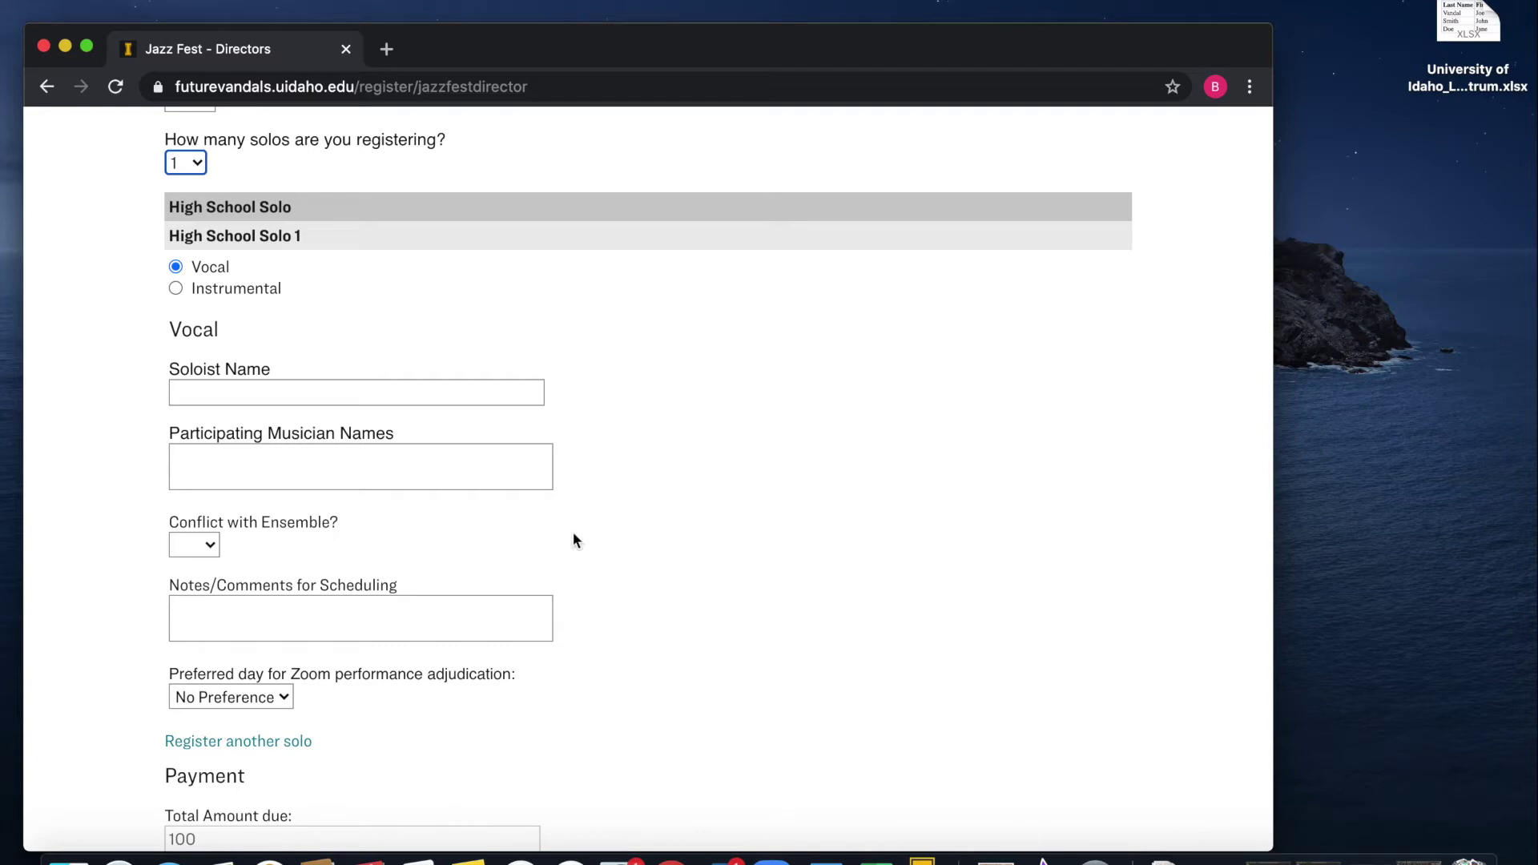
Step: Answer Yes to registering a large high school ensemble and read the note about secondary ensemble placement
scroll(693, 628, down, 5)
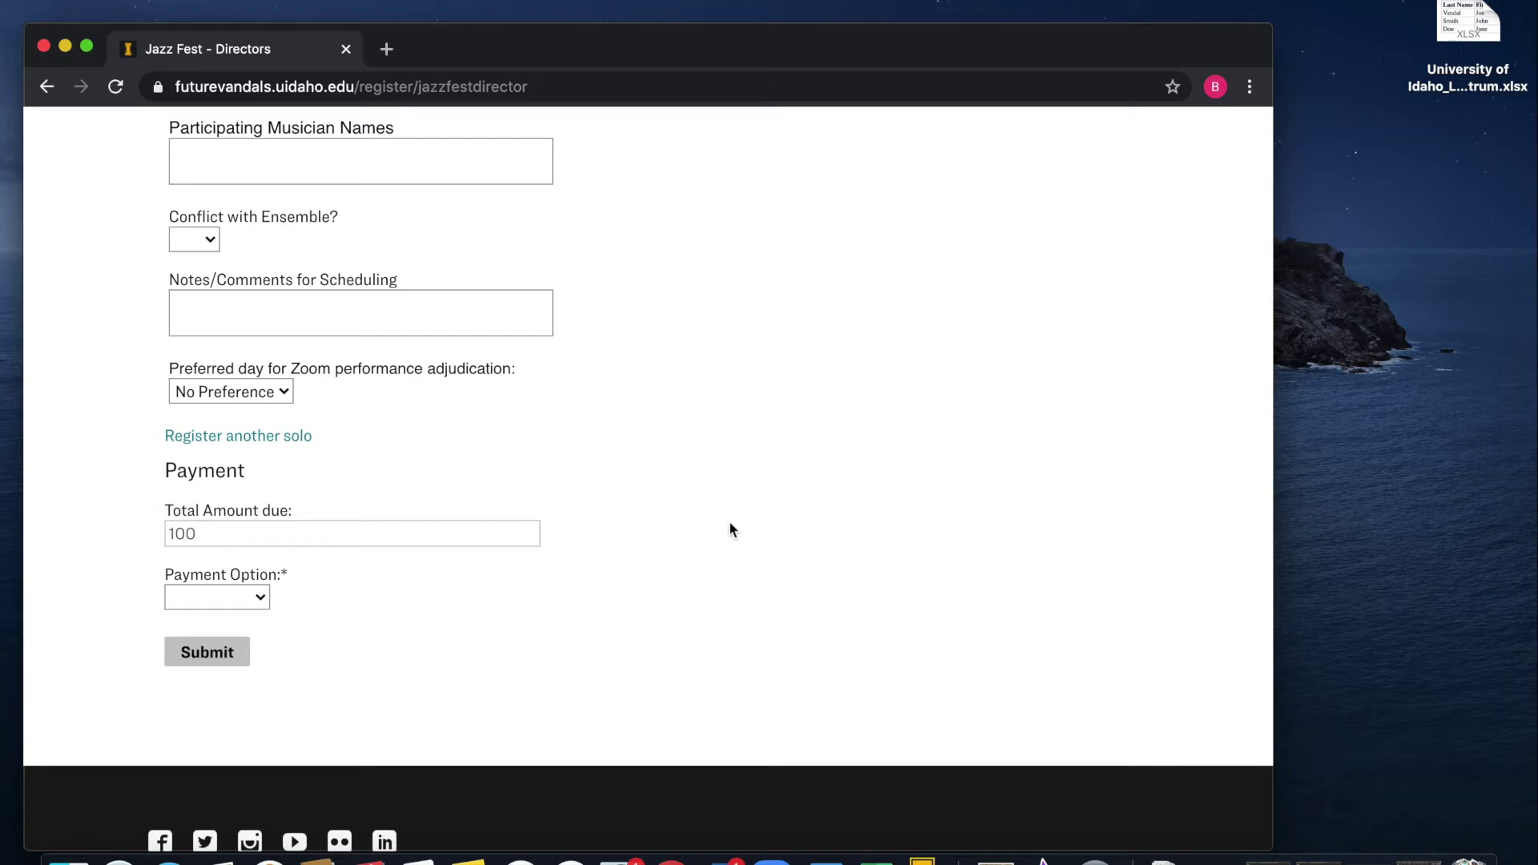
scroll(730, 522, up, 10)
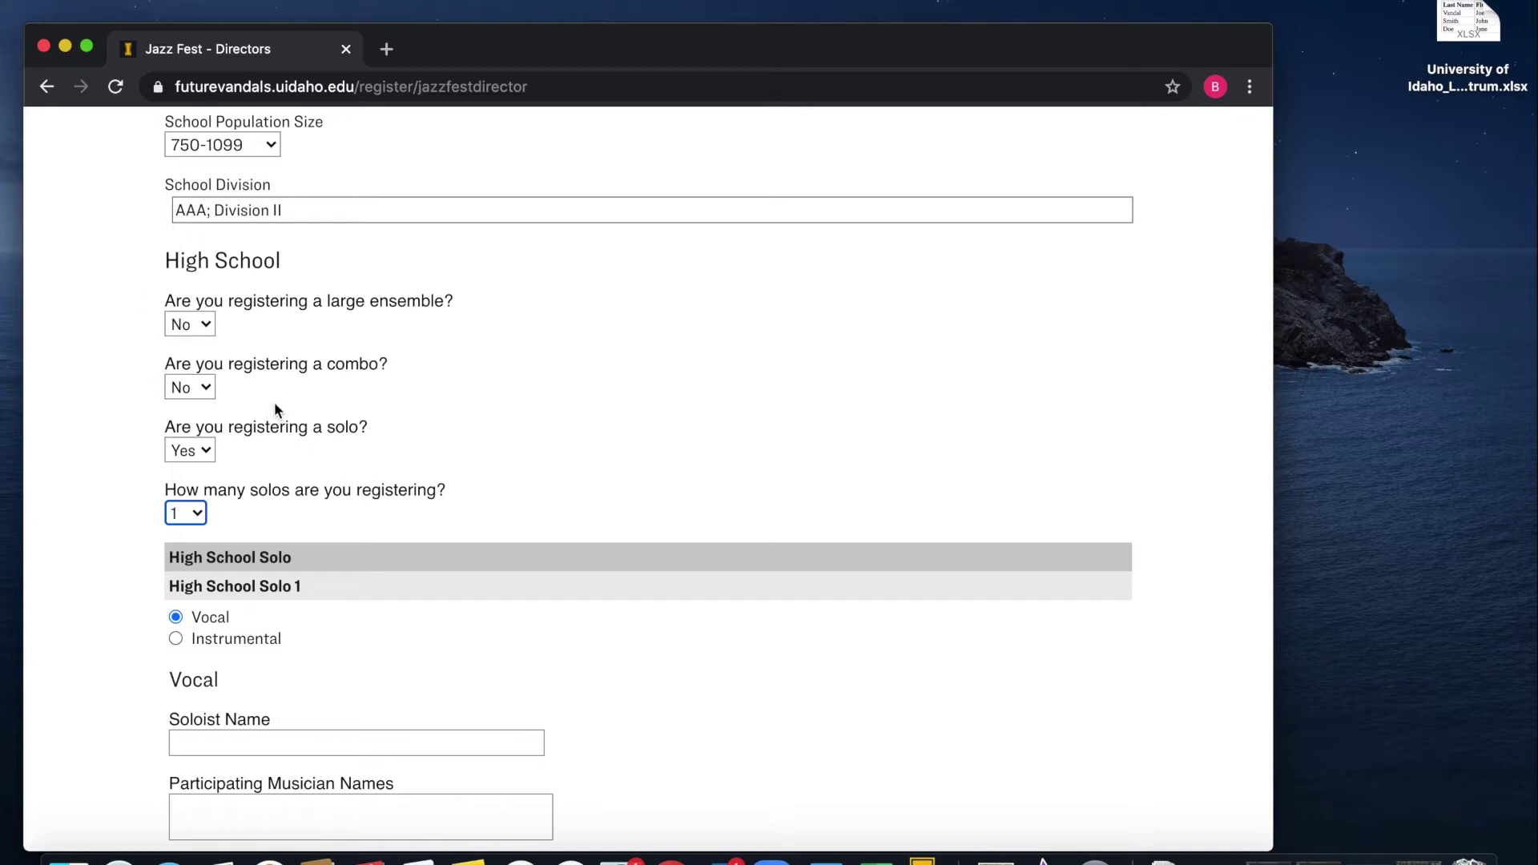
click(206, 327)
click(199, 303)
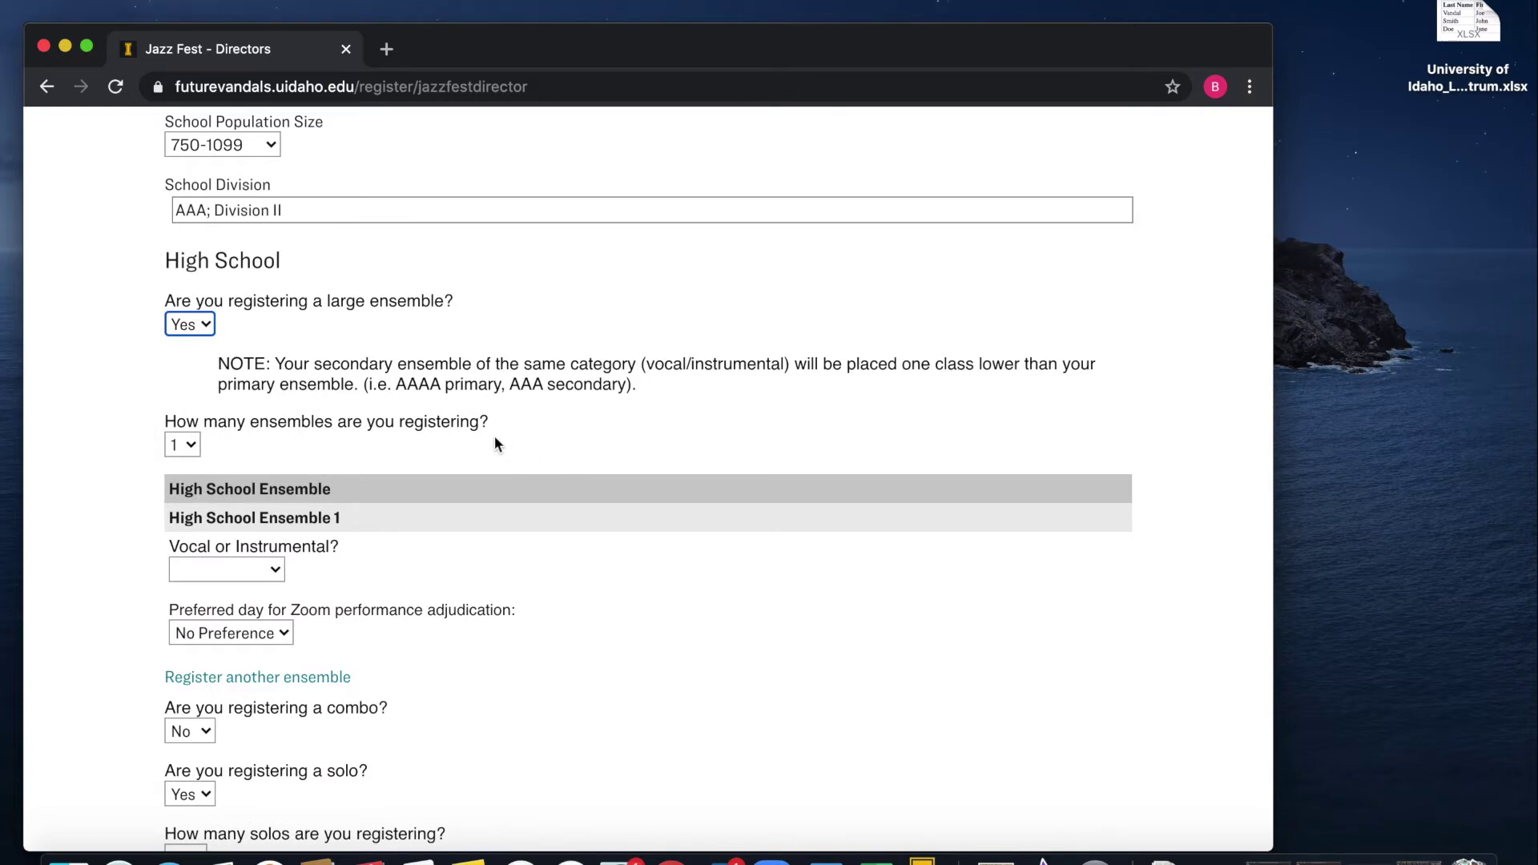
drag(217, 366, 710, 392)
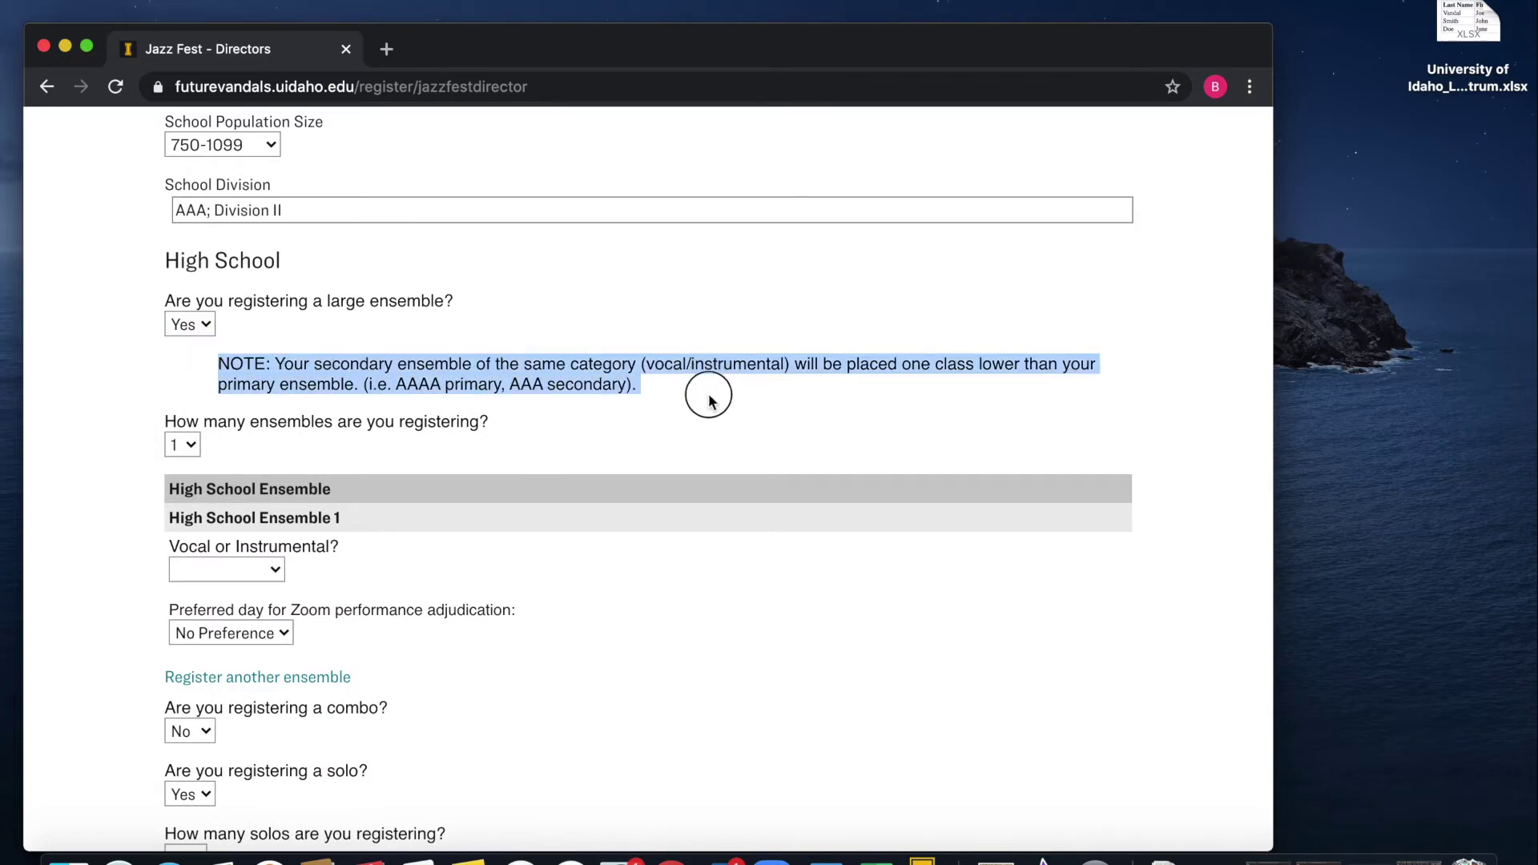
click(578, 405)
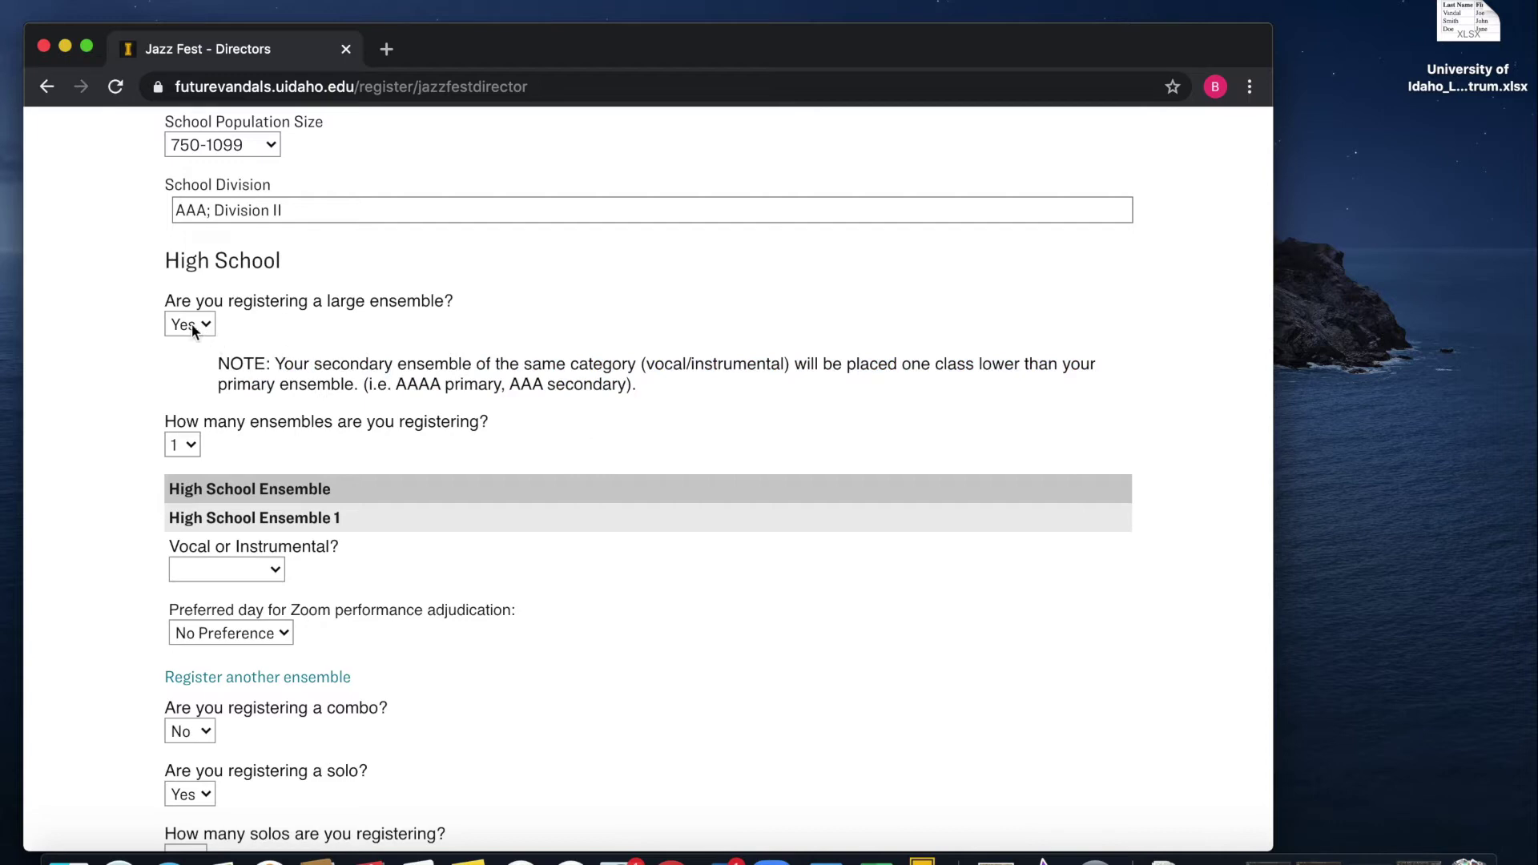
Step: Compare the Check and PO payment instructions, and set the payment option to Credit Card
scroll(334, 560, down, 5)
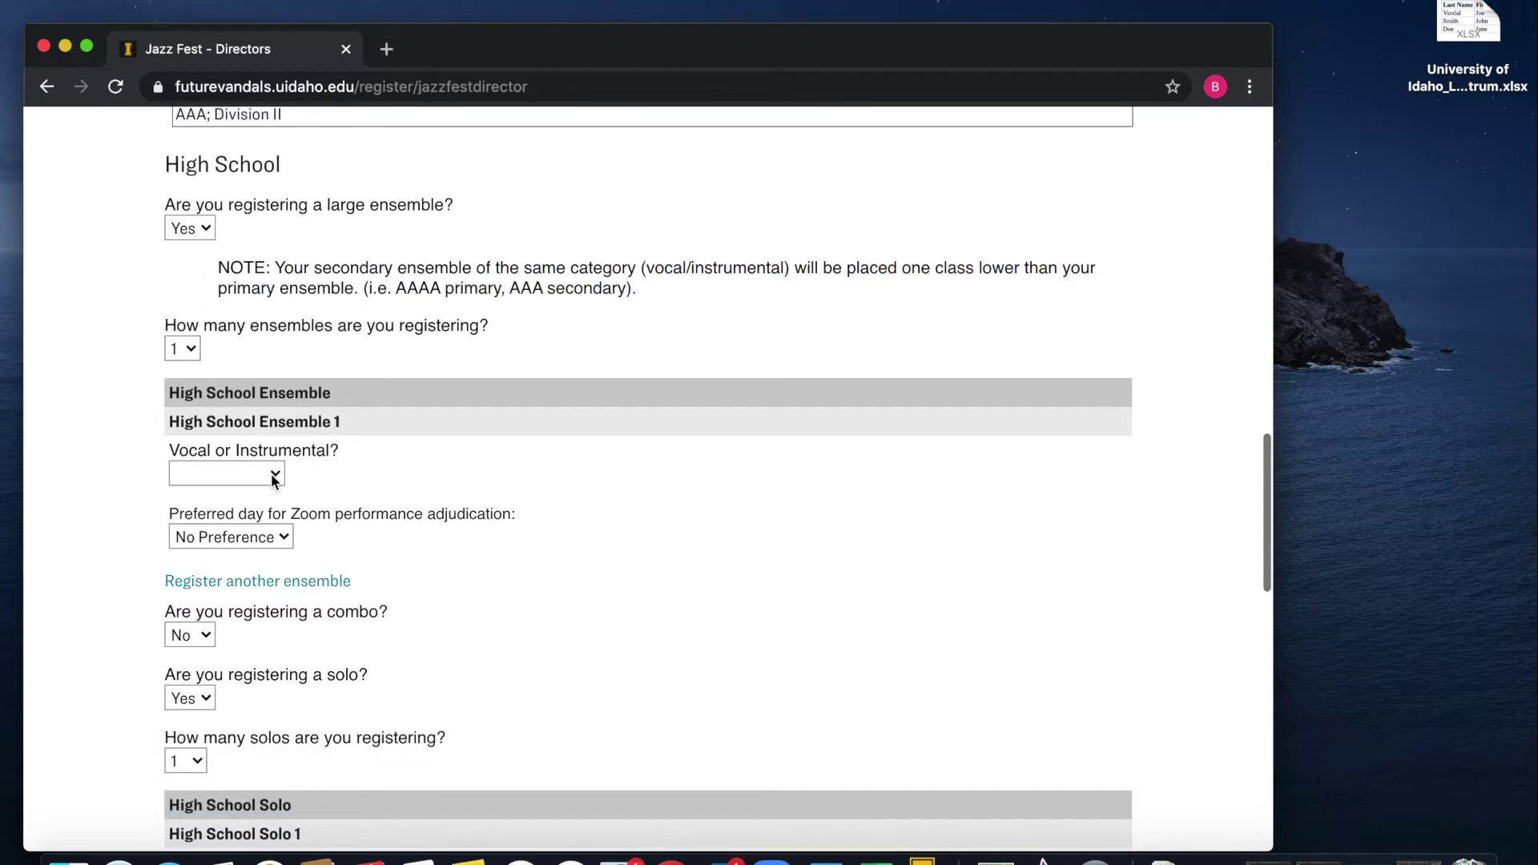
scroll(621, 553, down, 20)
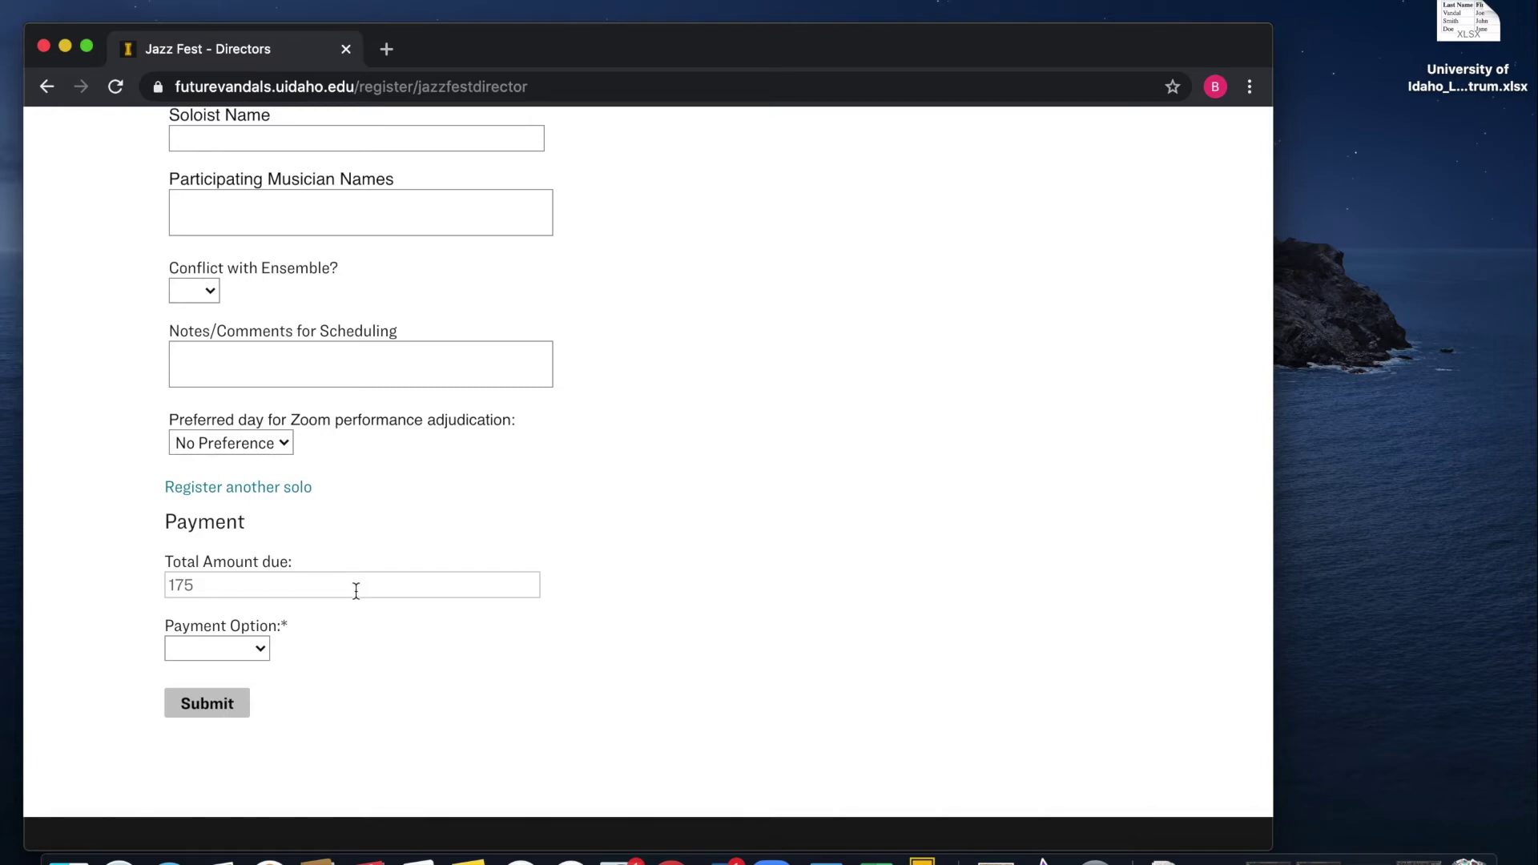
click(261, 651)
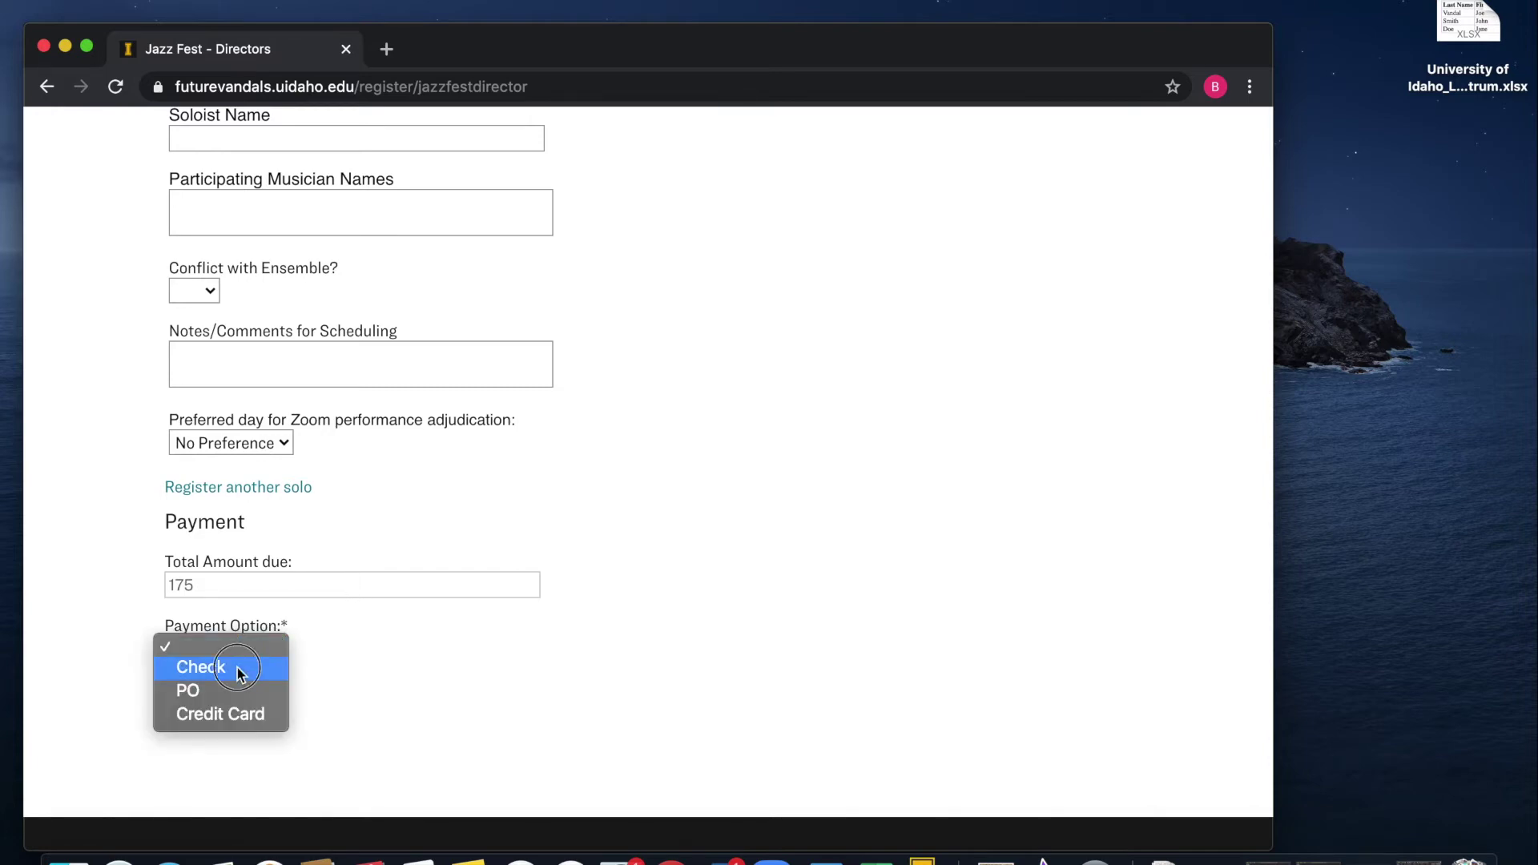
click(232, 667)
scroll(365, 665, down, 3)
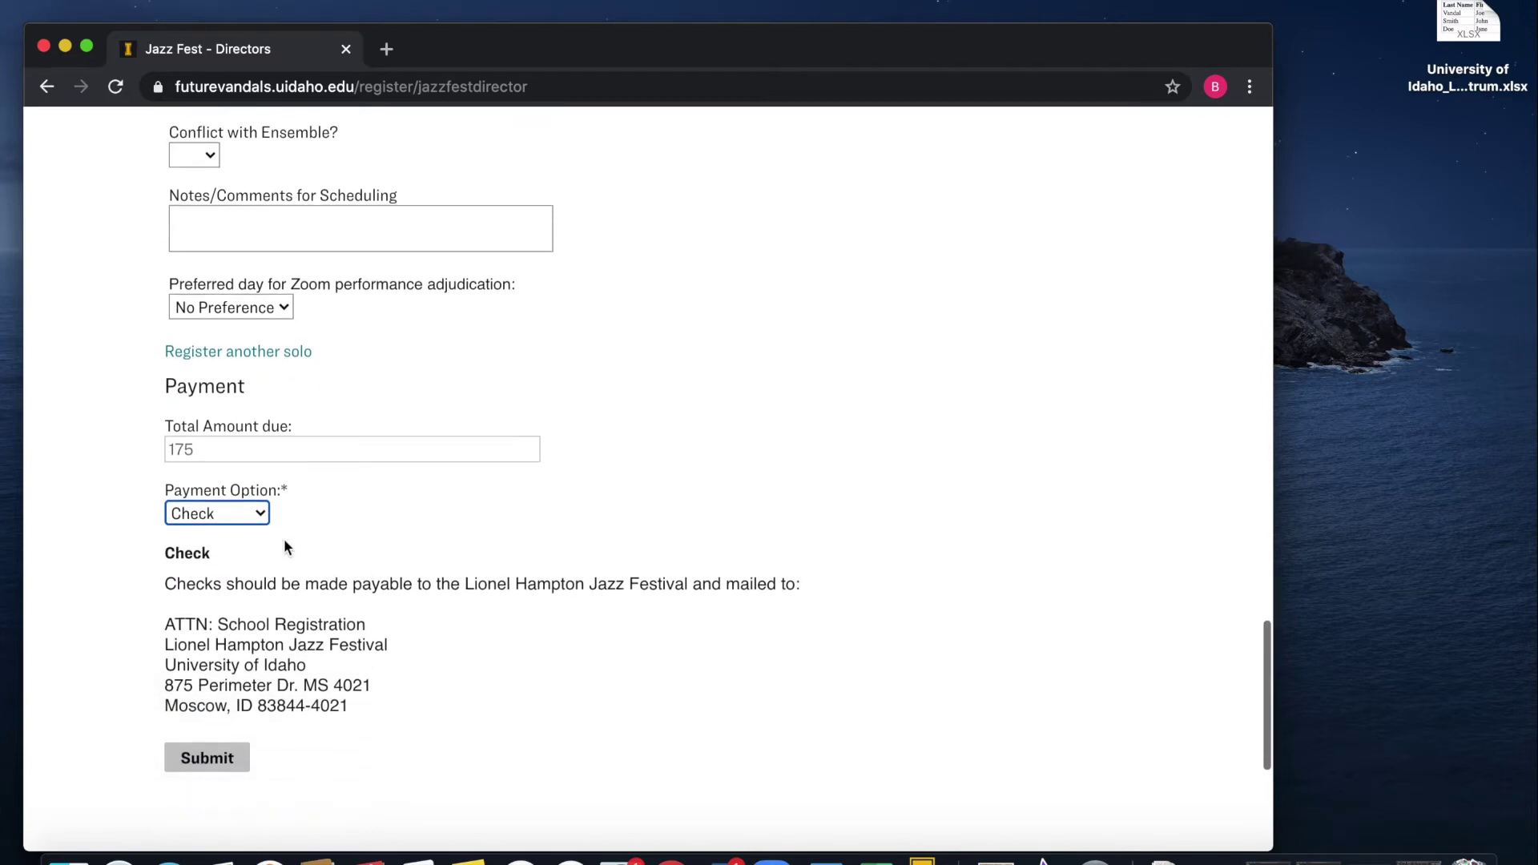
click(263, 521)
click(260, 536)
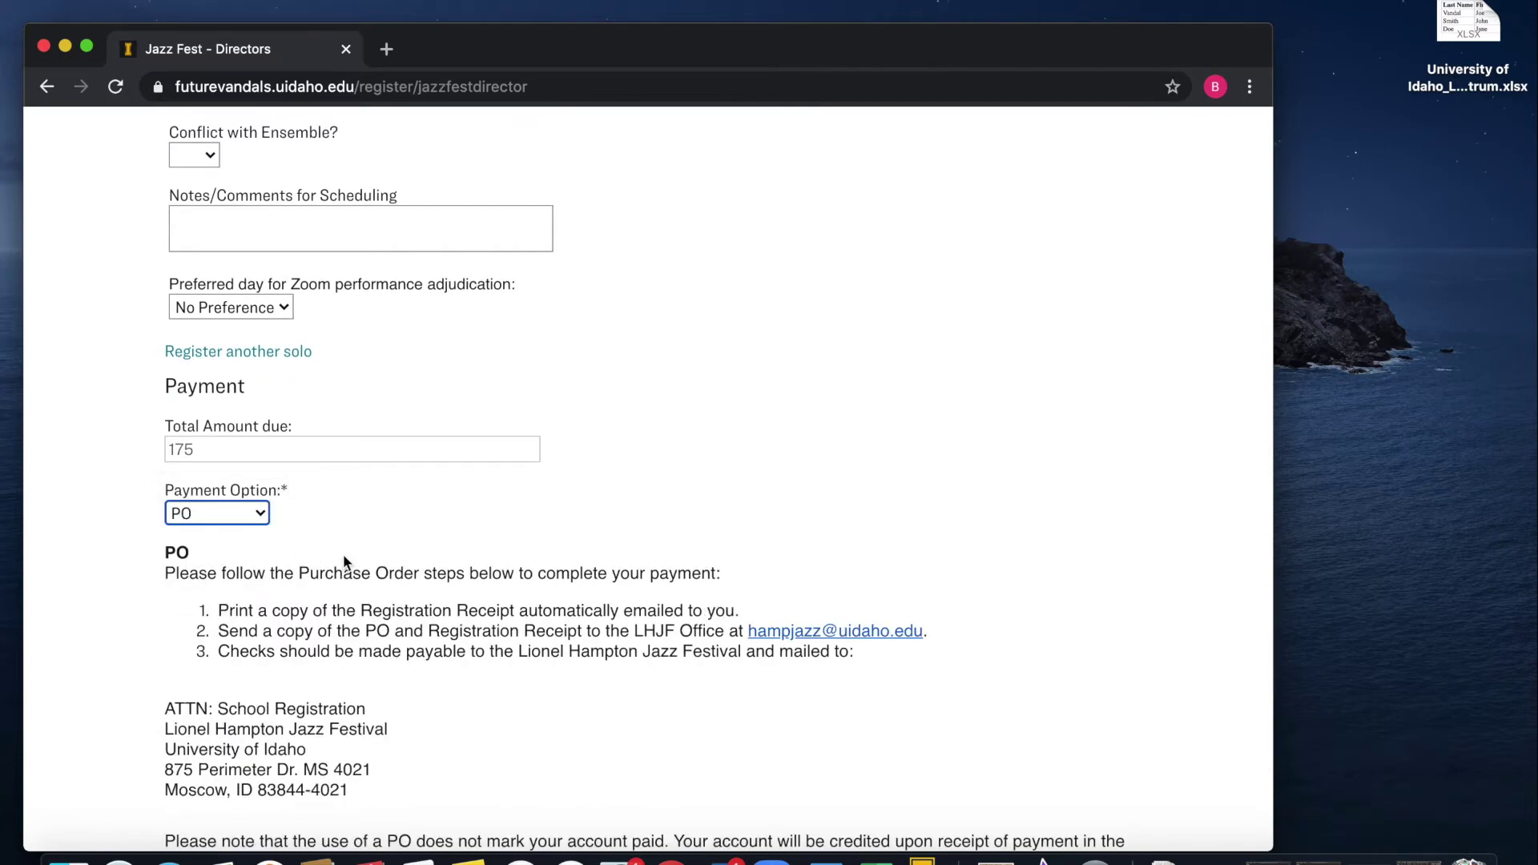
click(253, 515)
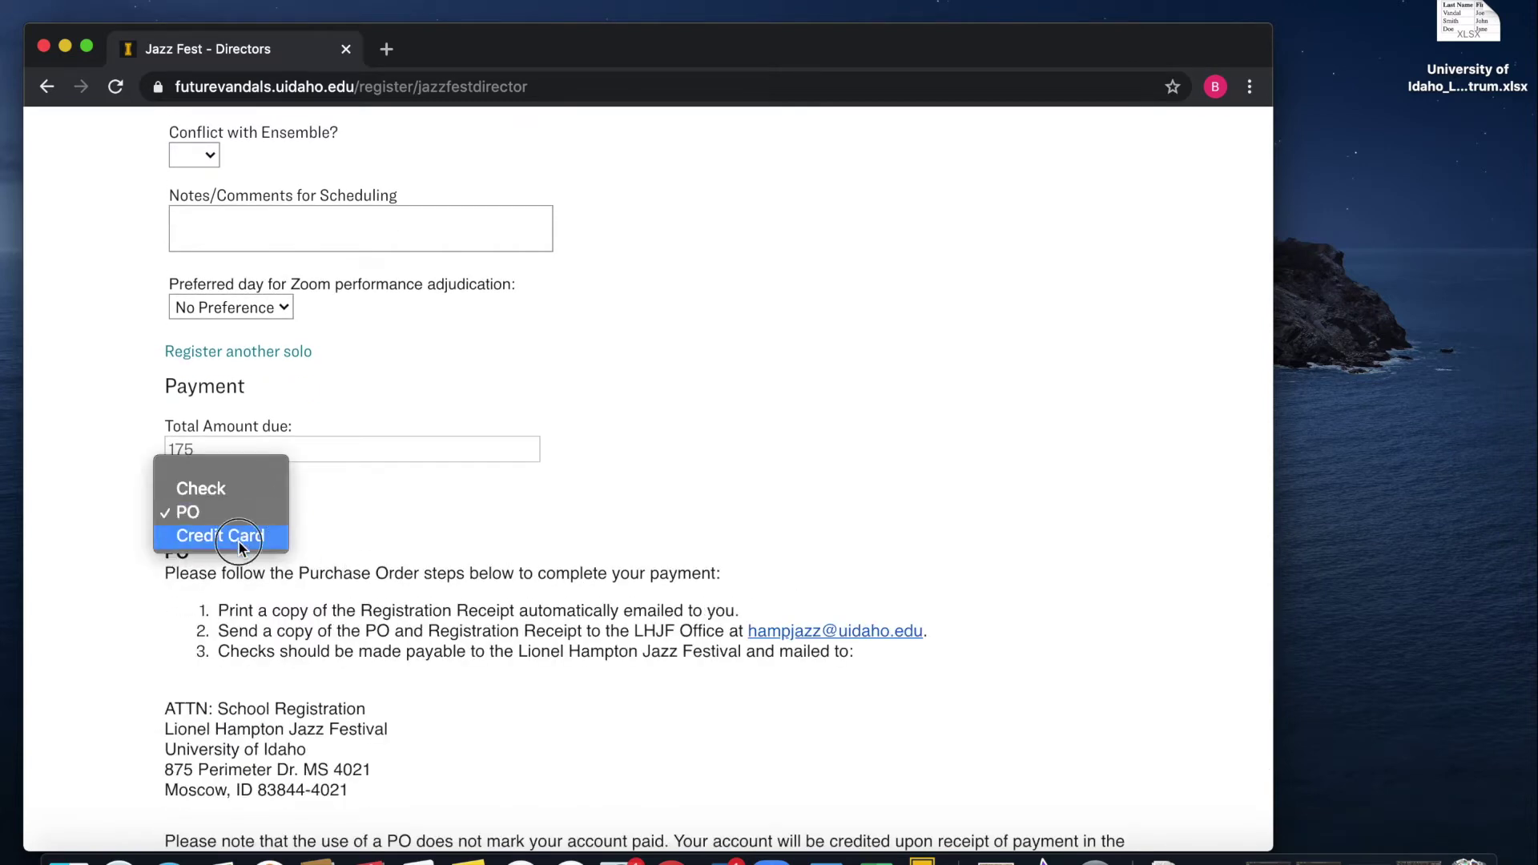
click(247, 536)
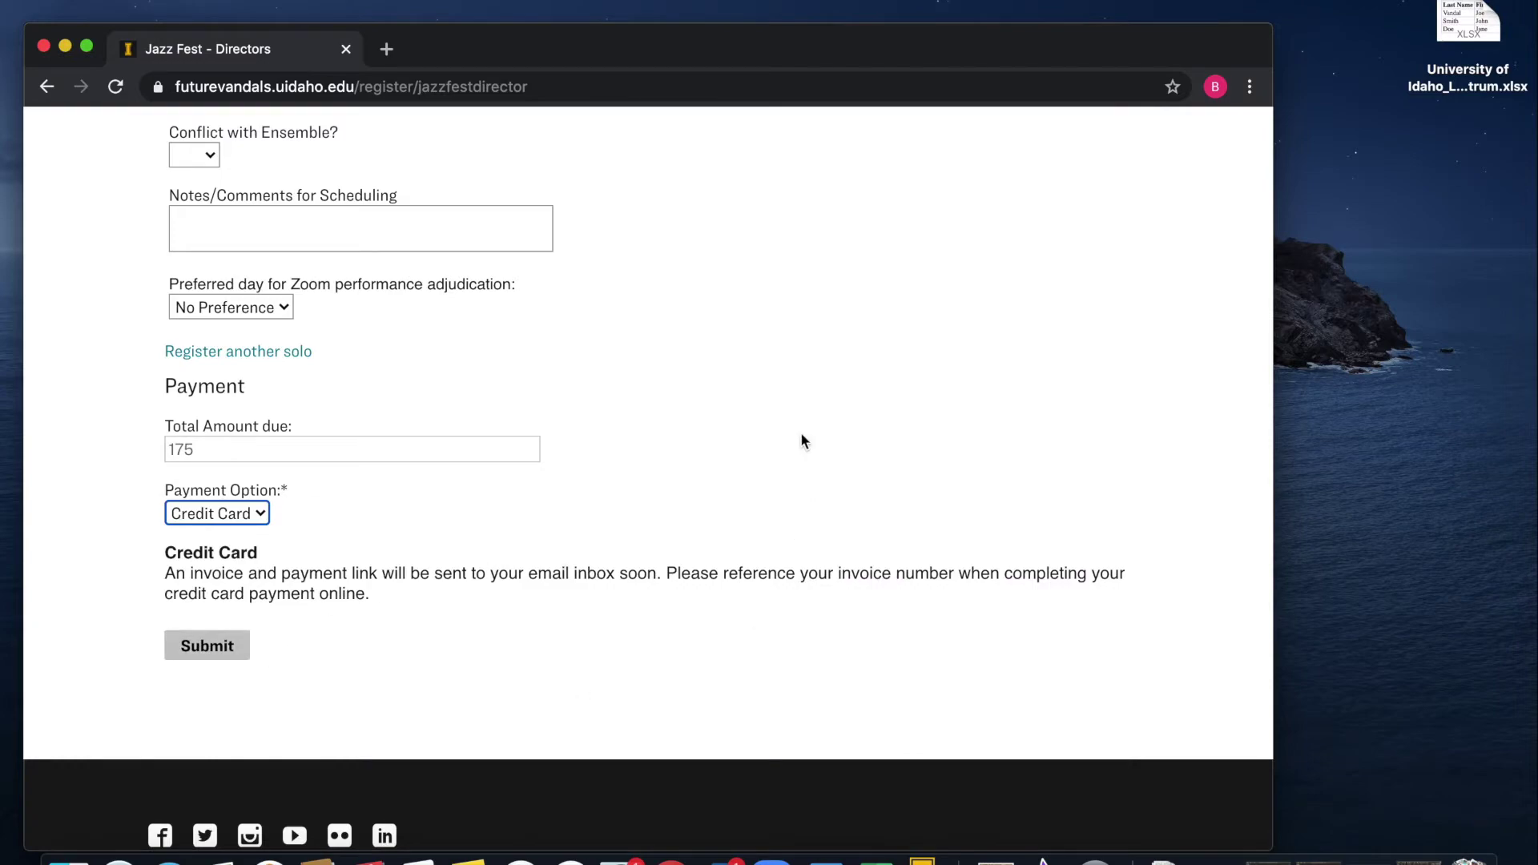
Step: Switch to Outlook and review the festival registration confirmation email through to the registered entries, total amount due and payment method
scroll(801, 439, up, 10)
scroll(801, 446, up, 15)
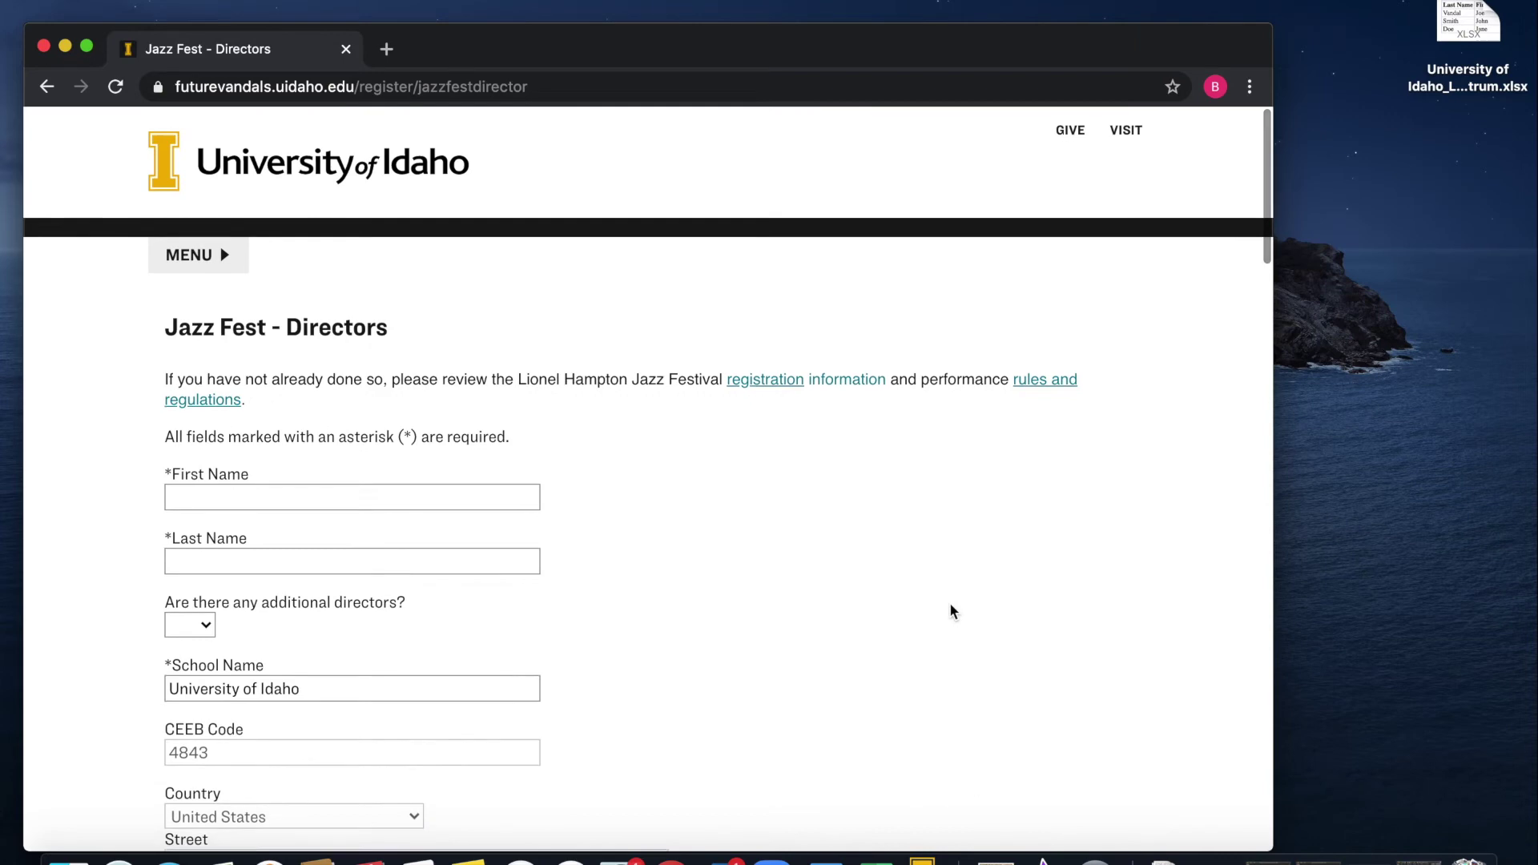
click(1267, 858)
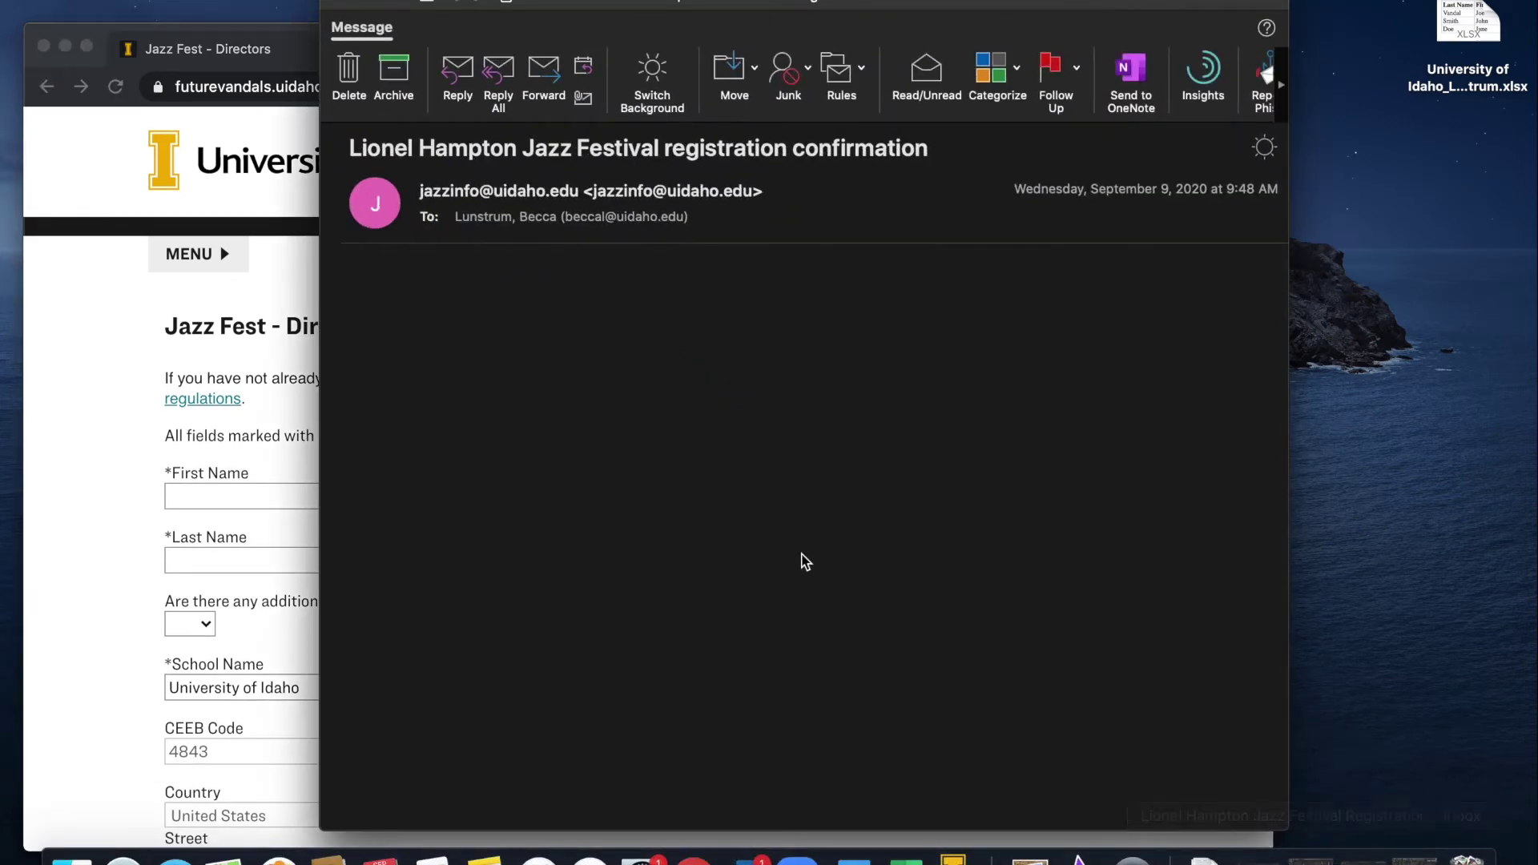
scroll(950, 617, down, 10)
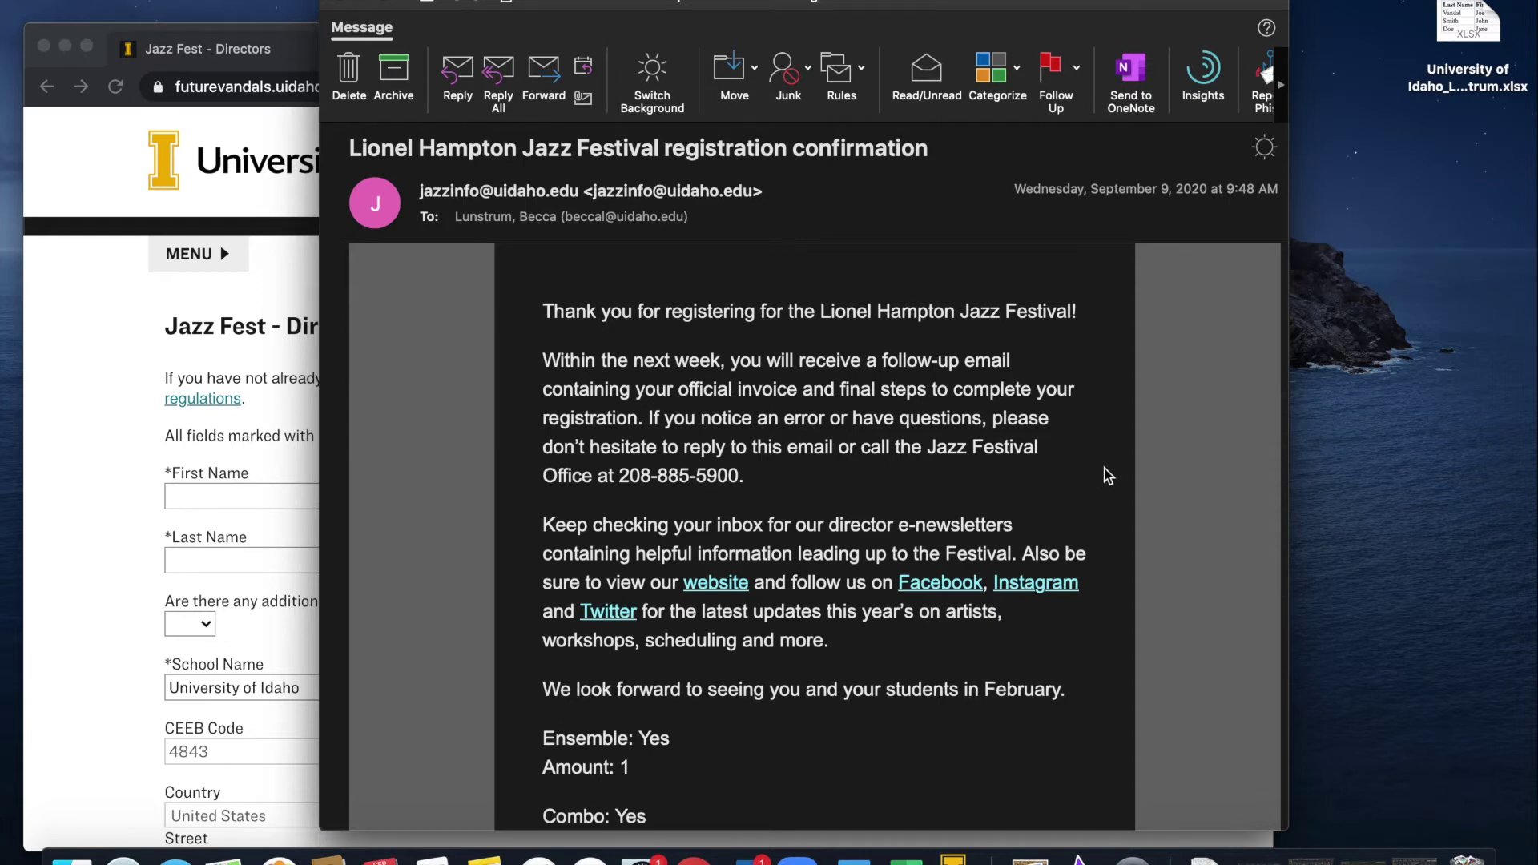
scroll(1087, 478, down, 5)
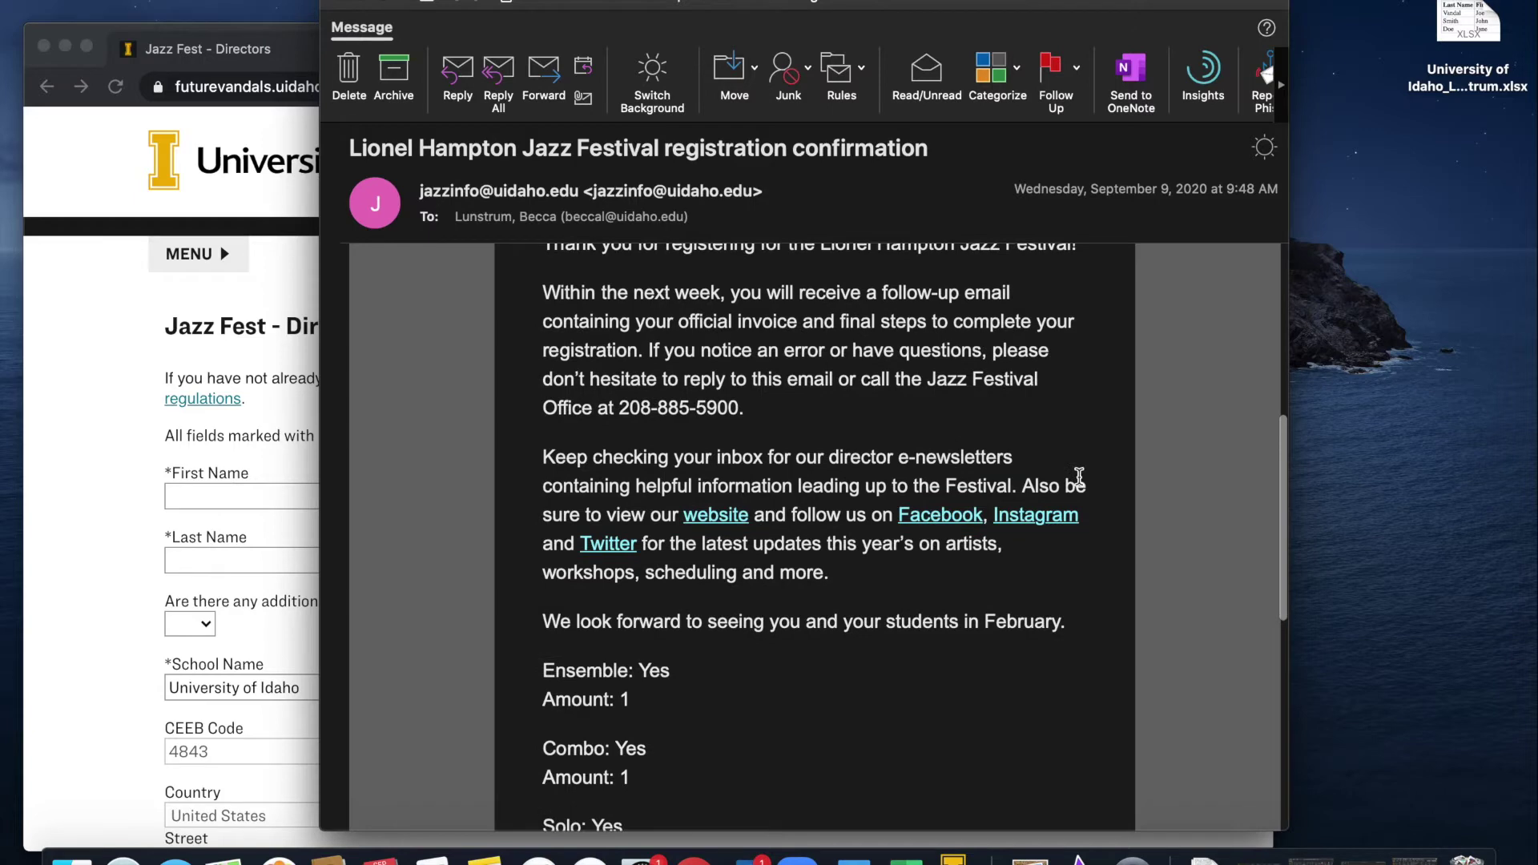
scroll(1093, 480, down, 4)
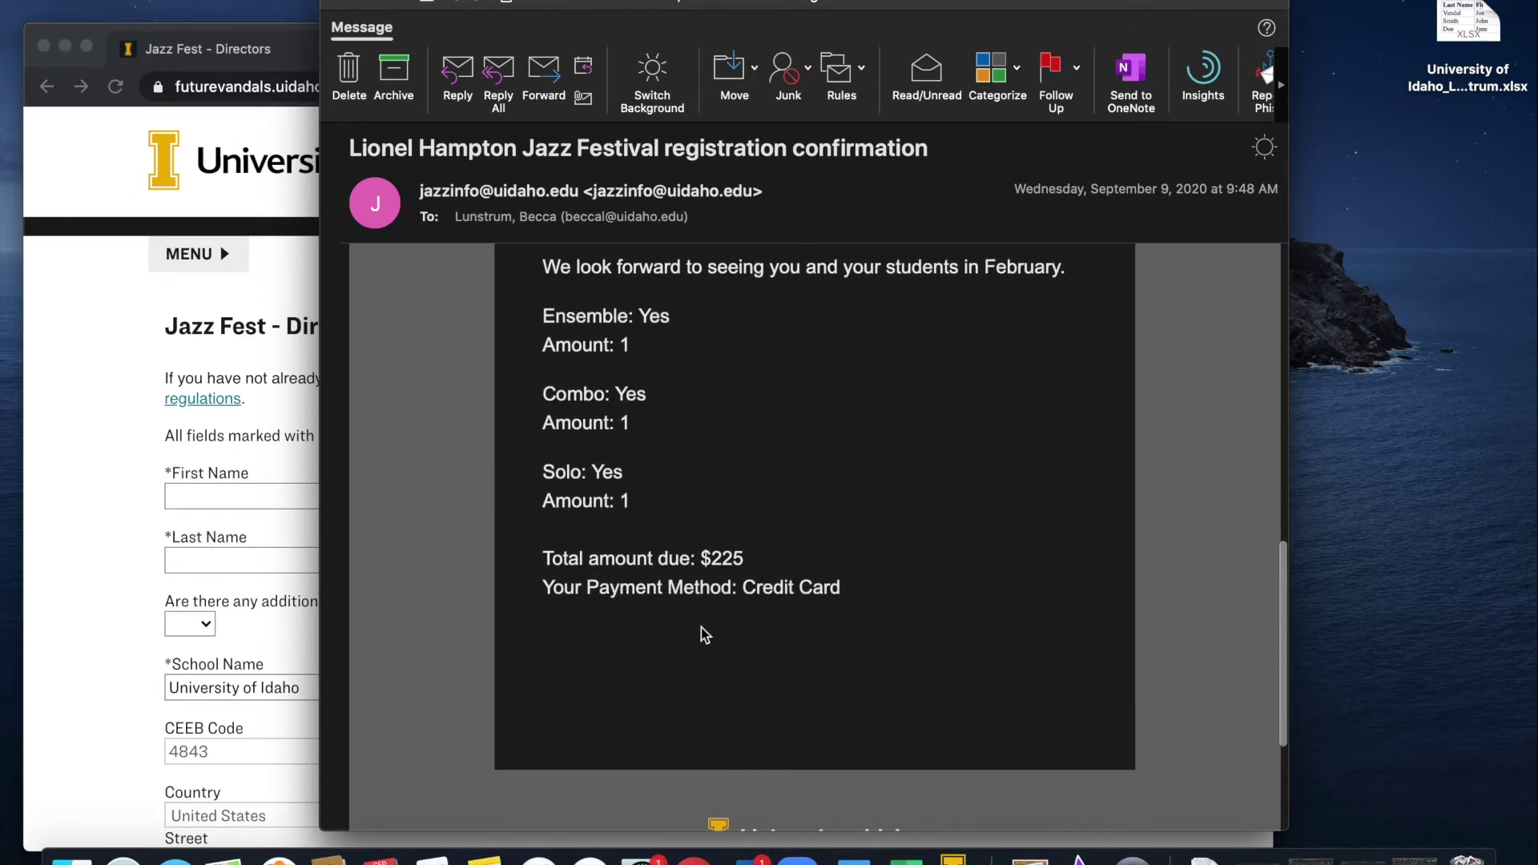
drag(745, 561, 707, 560)
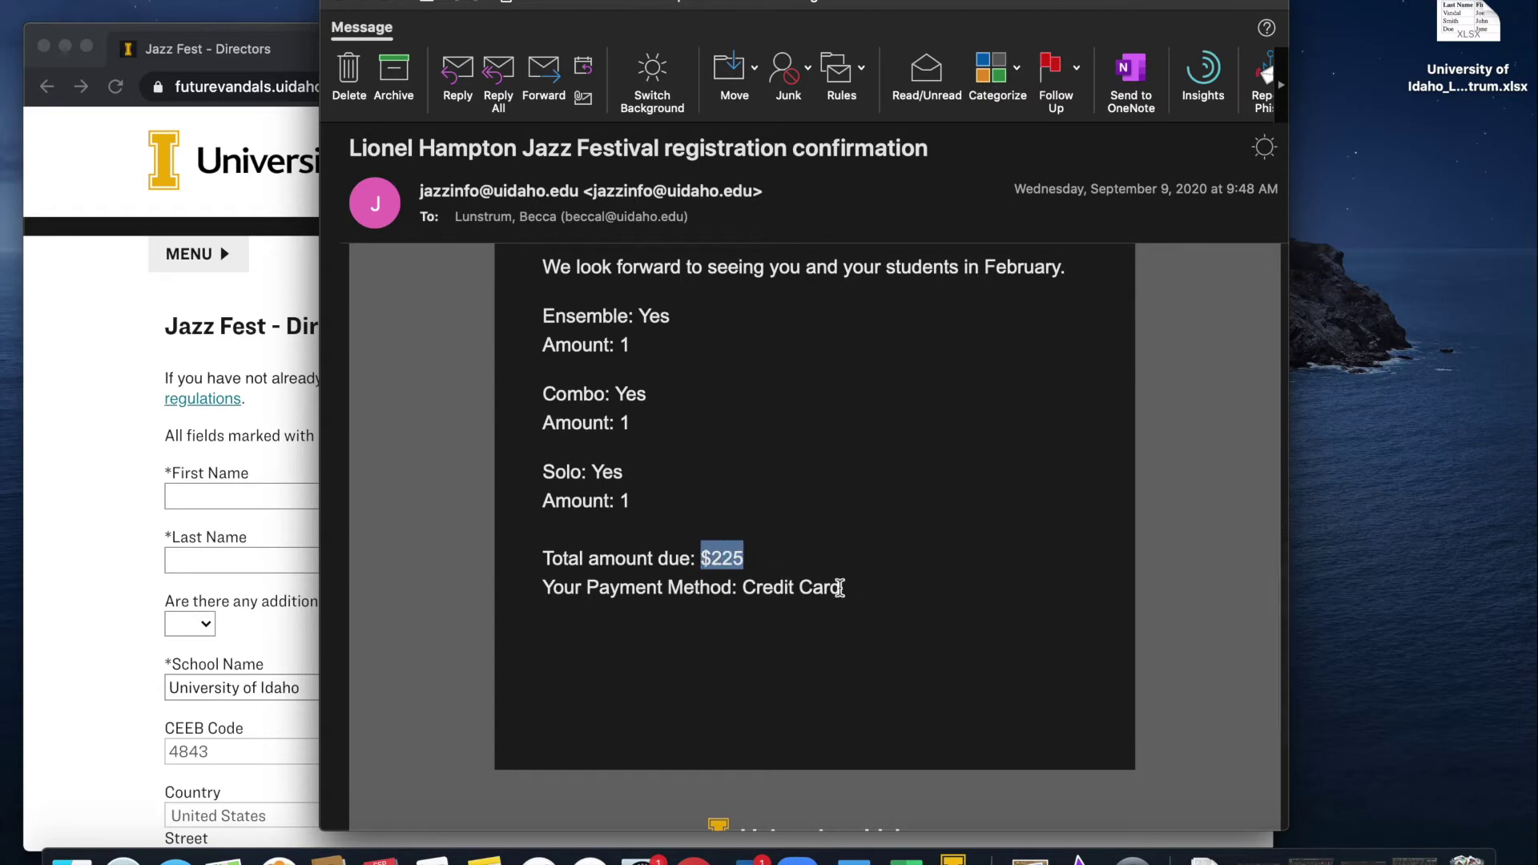
Step: Highlight the payment method in the confirmation email, look back over the message, and put its window away
drag(841, 589, 745, 586)
click(930, 525)
scroll(985, 557, up, 10)
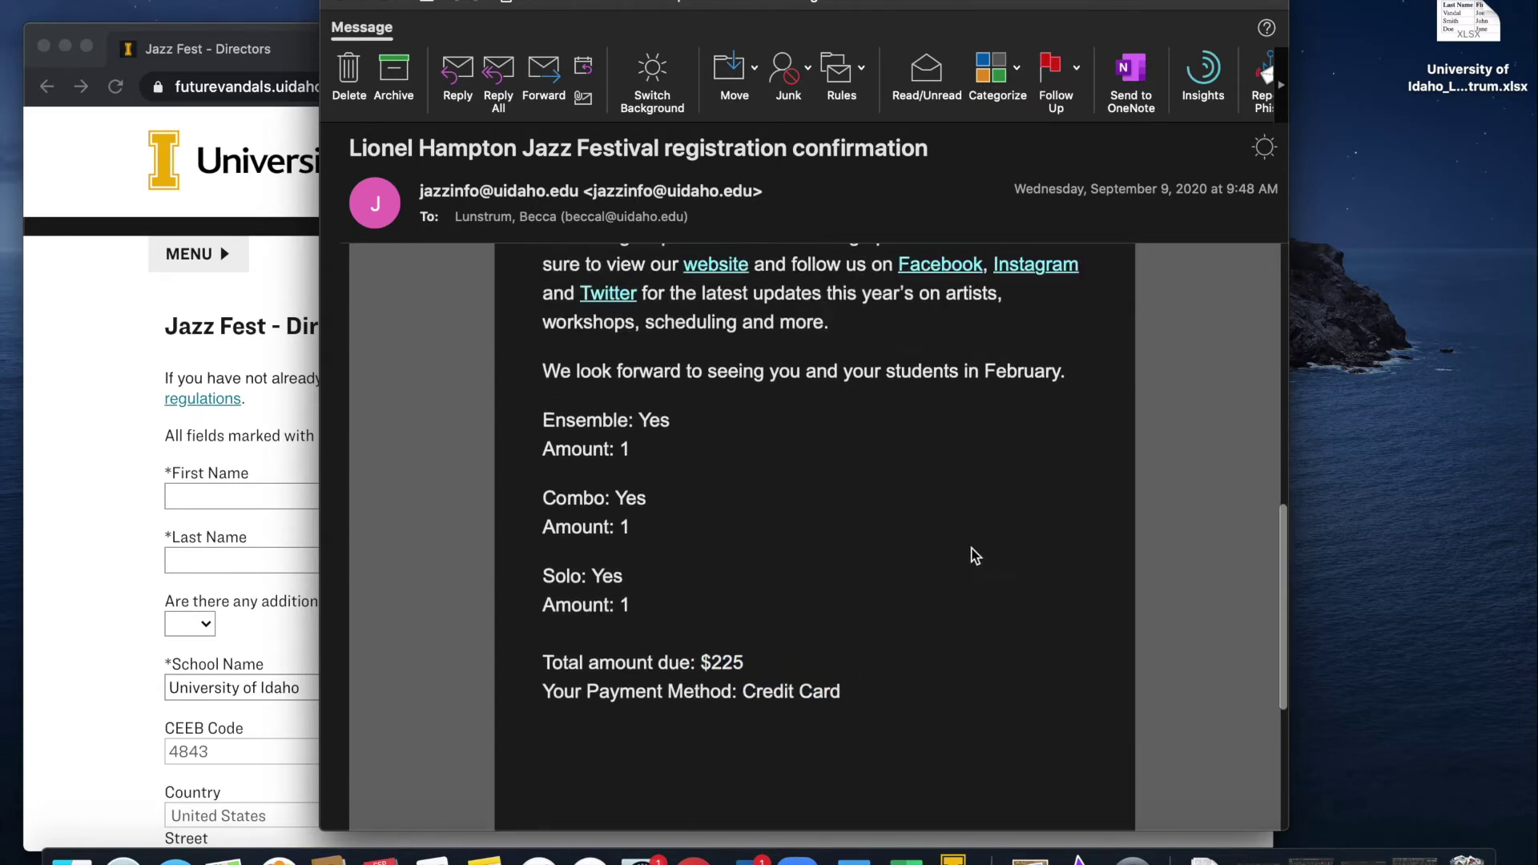
scroll(962, 533, up, 3)
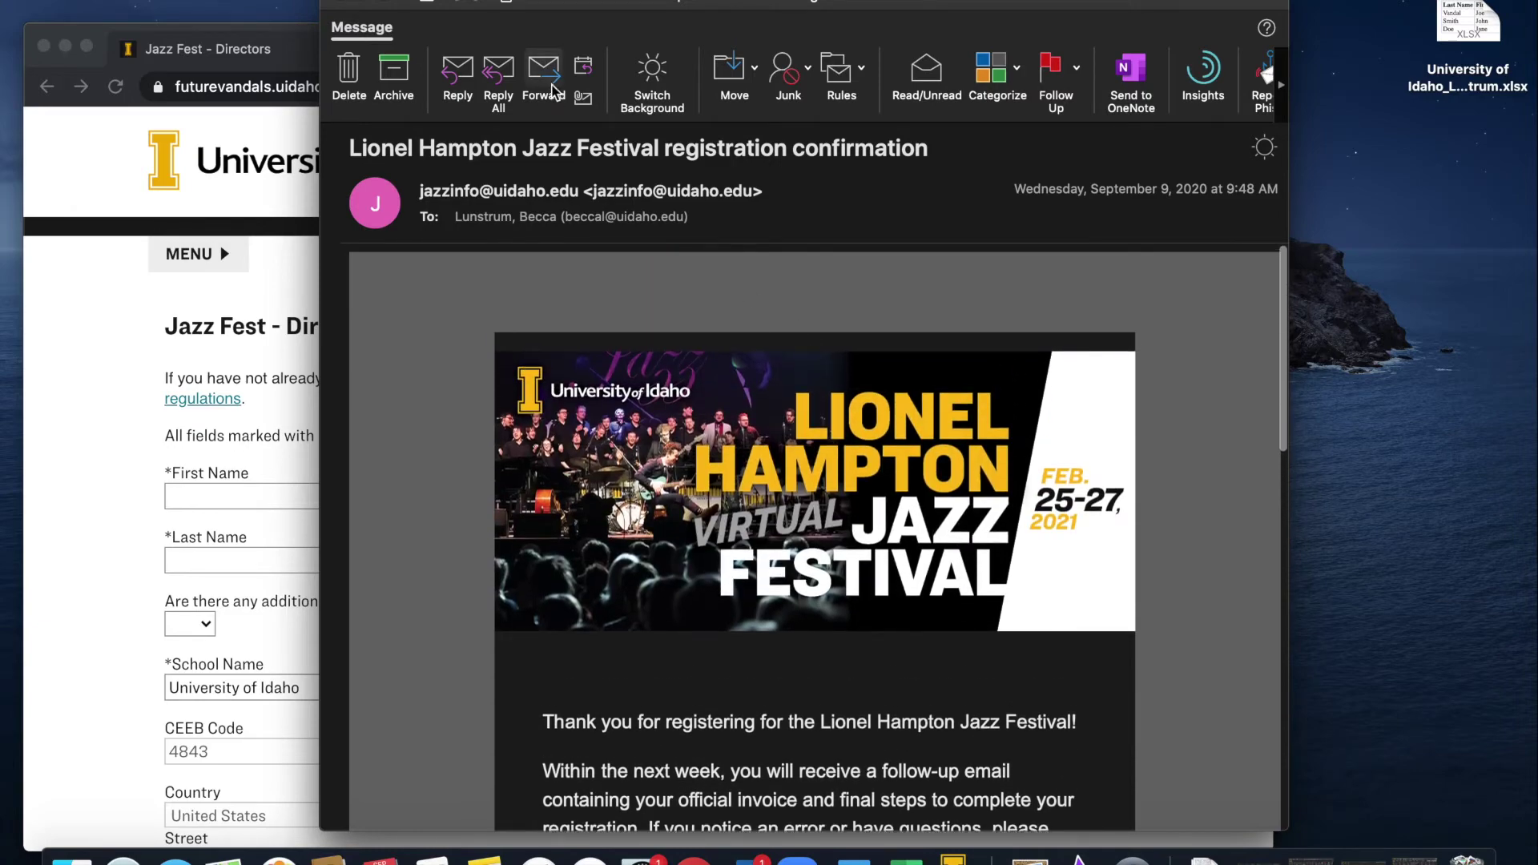
click(365, 4)
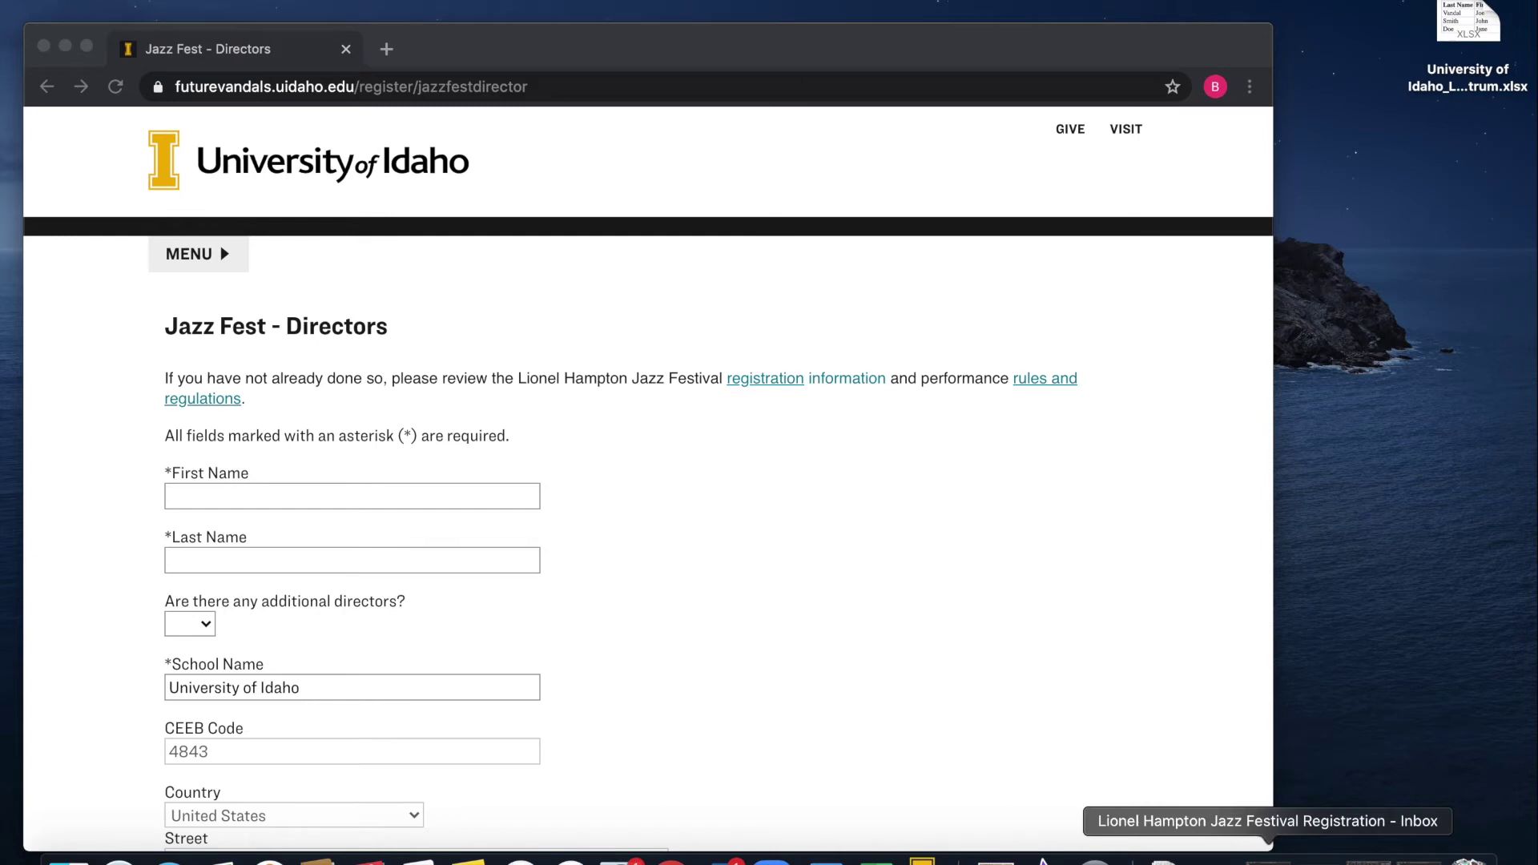
Step: Open the follow-up Lionel Hampton Jazz Festival Registration email and read the steps for finalizing the registration
click(1267, 859)
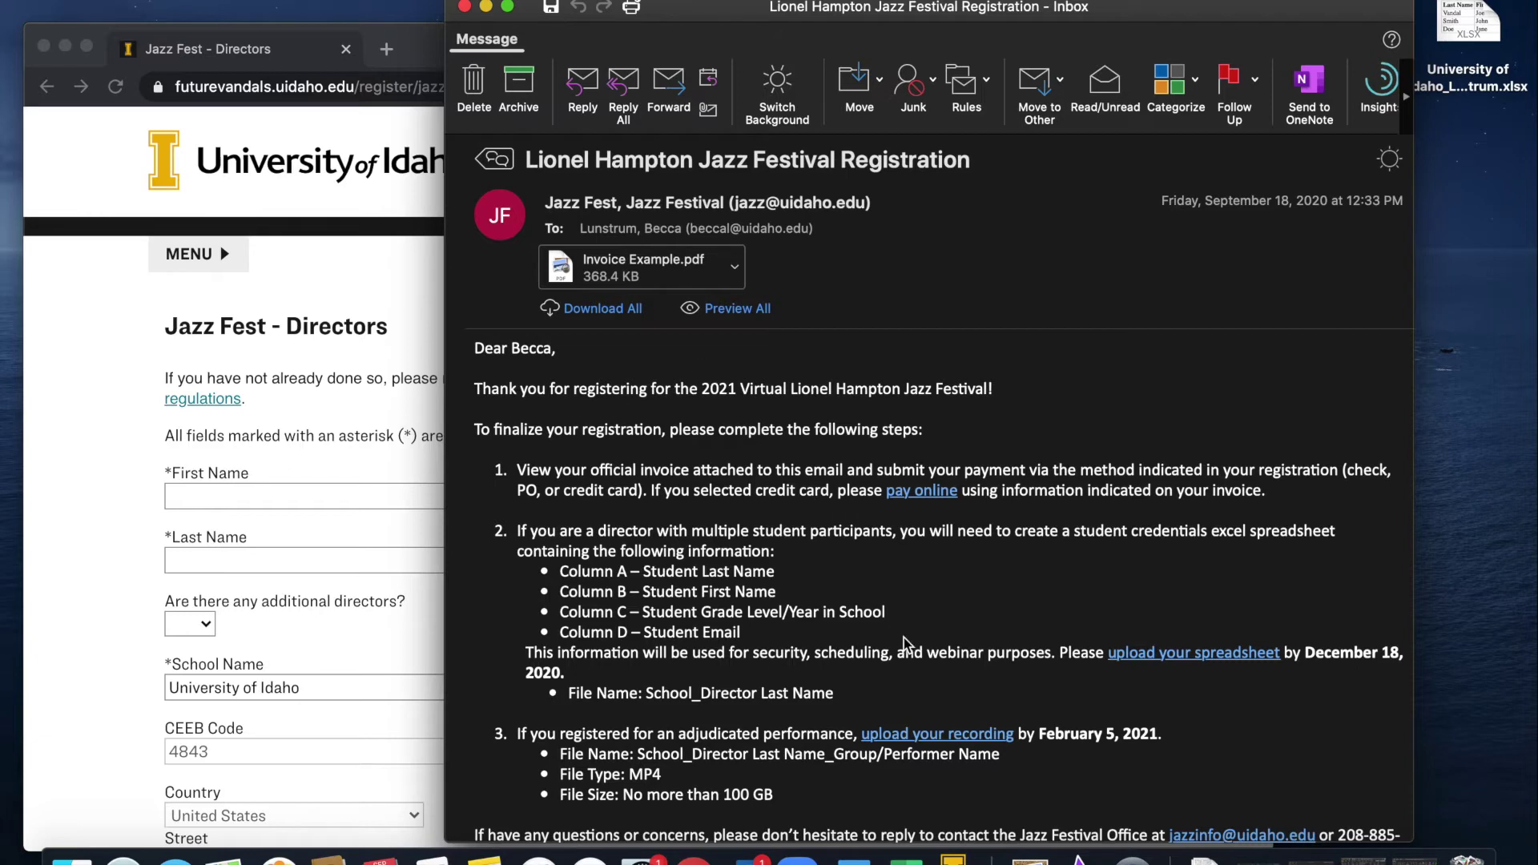
scroll(895, 630, down, 1)
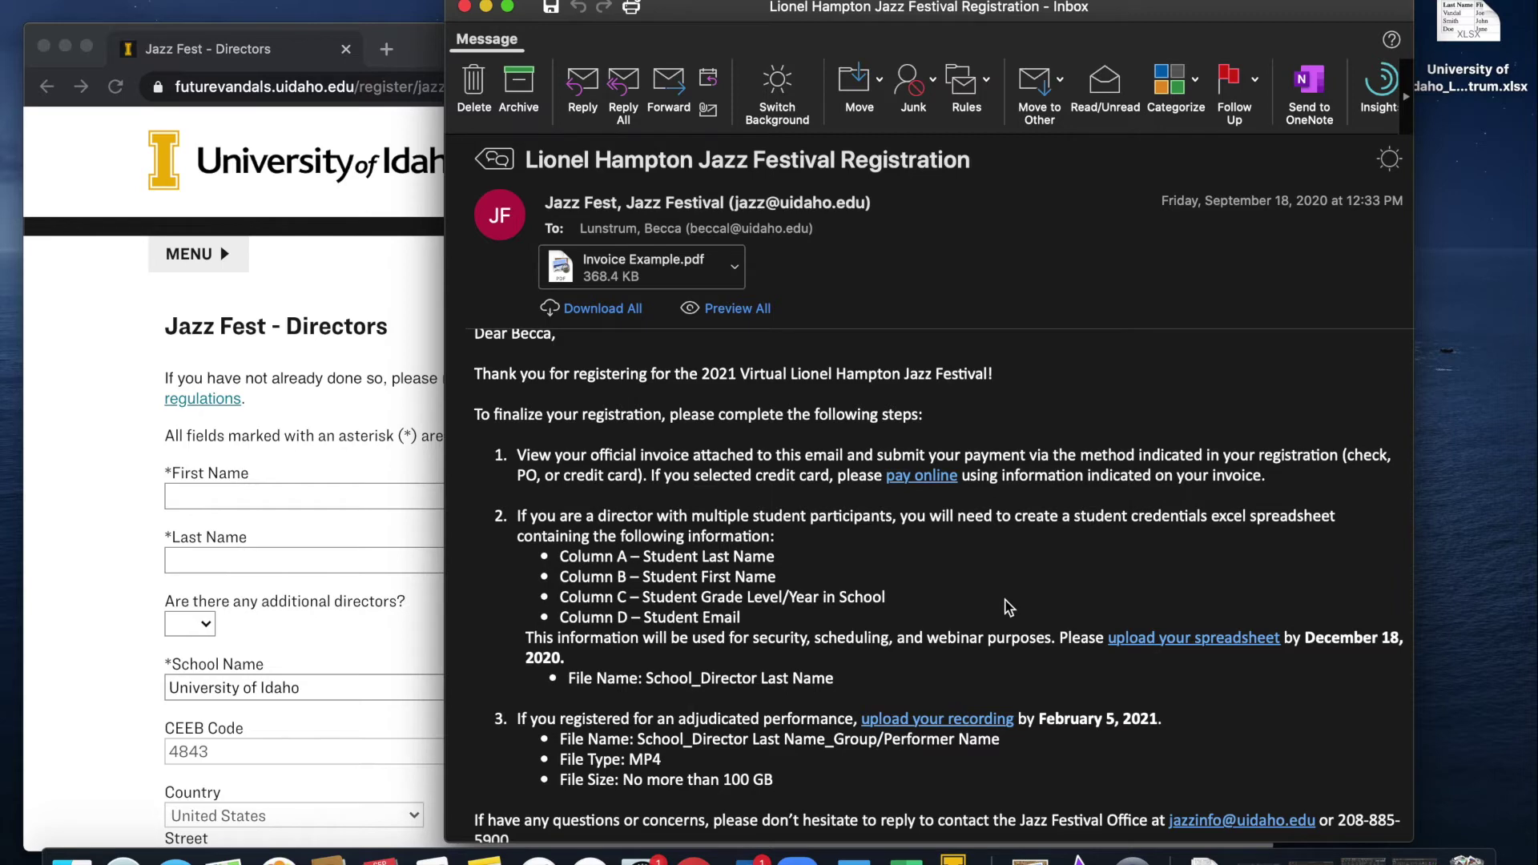
scroll(1006, 599, up, 1)
Step: Open the attached Invoice Example.pdf and review its line items, total due and invoice header
click(735, 267)
click(770, 325)
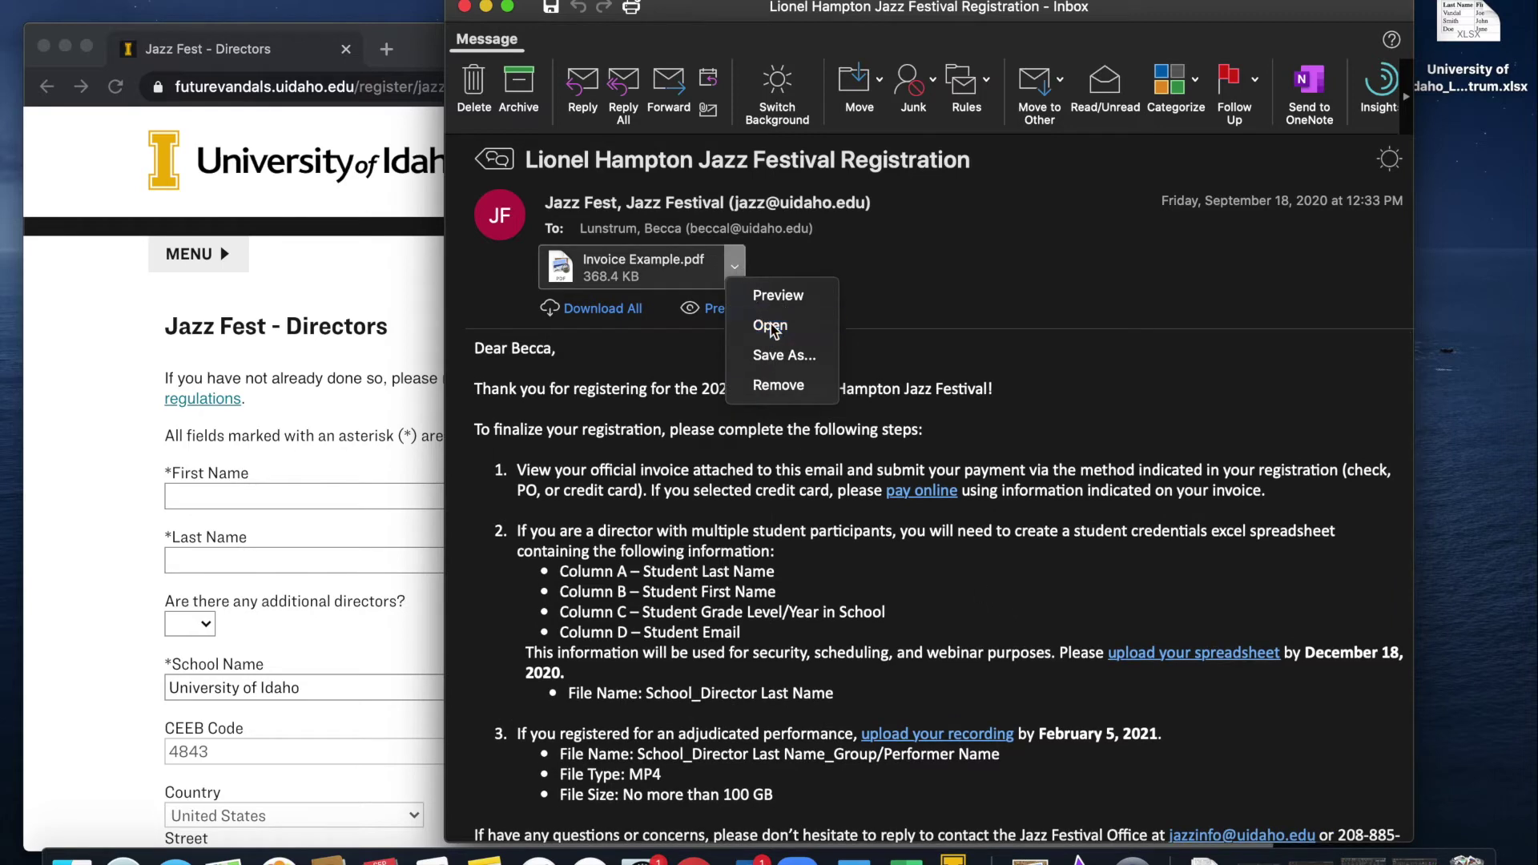
scroll(723, 570, down, 5)
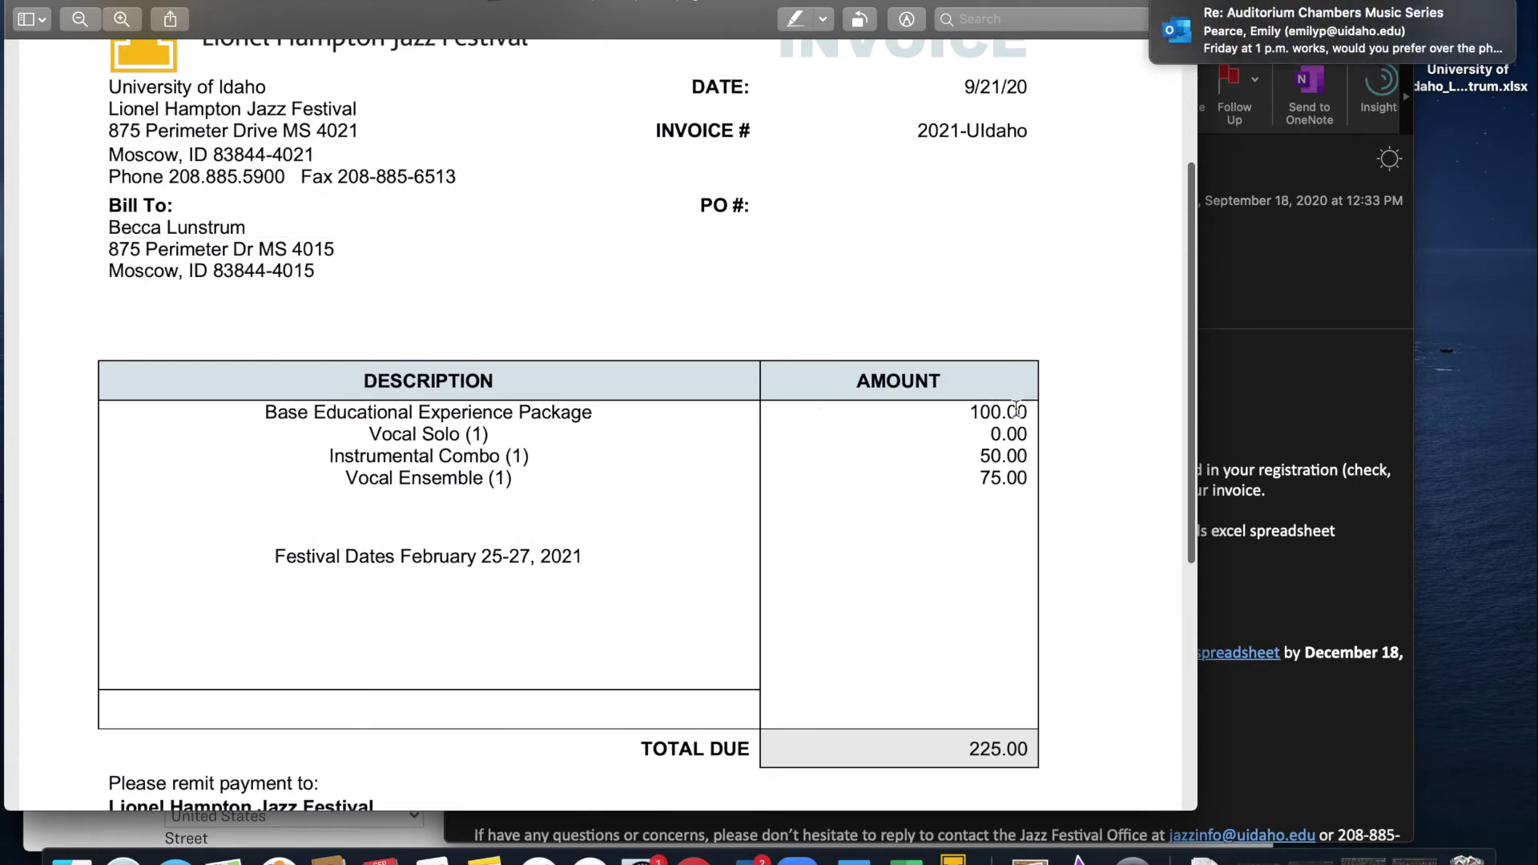
mouse_move(1245, 36)
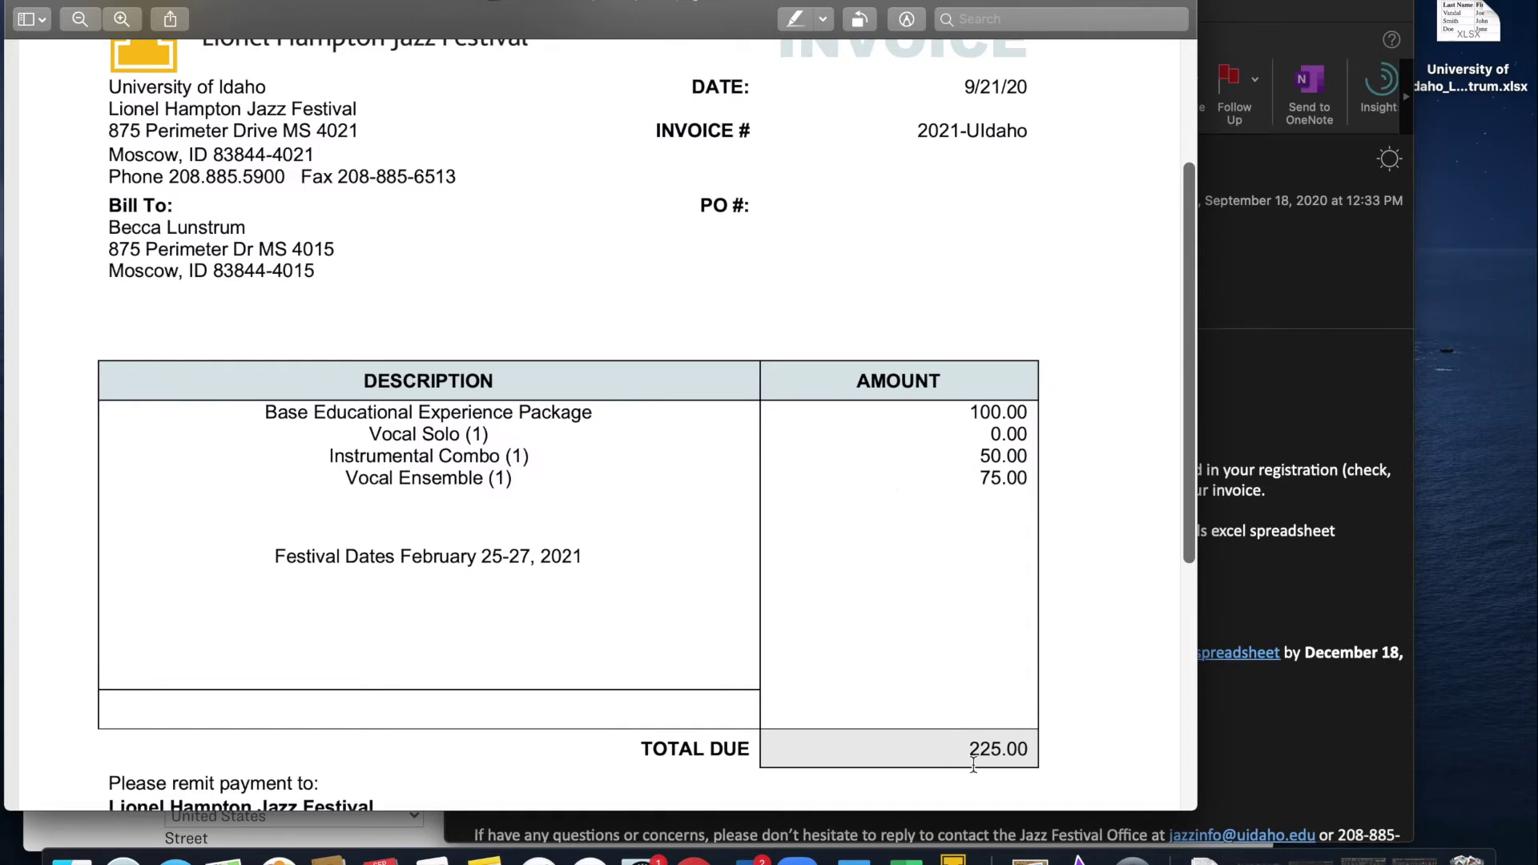
scroll(1056, 615, down, 3)
scroll(1059, 610, up, 5)
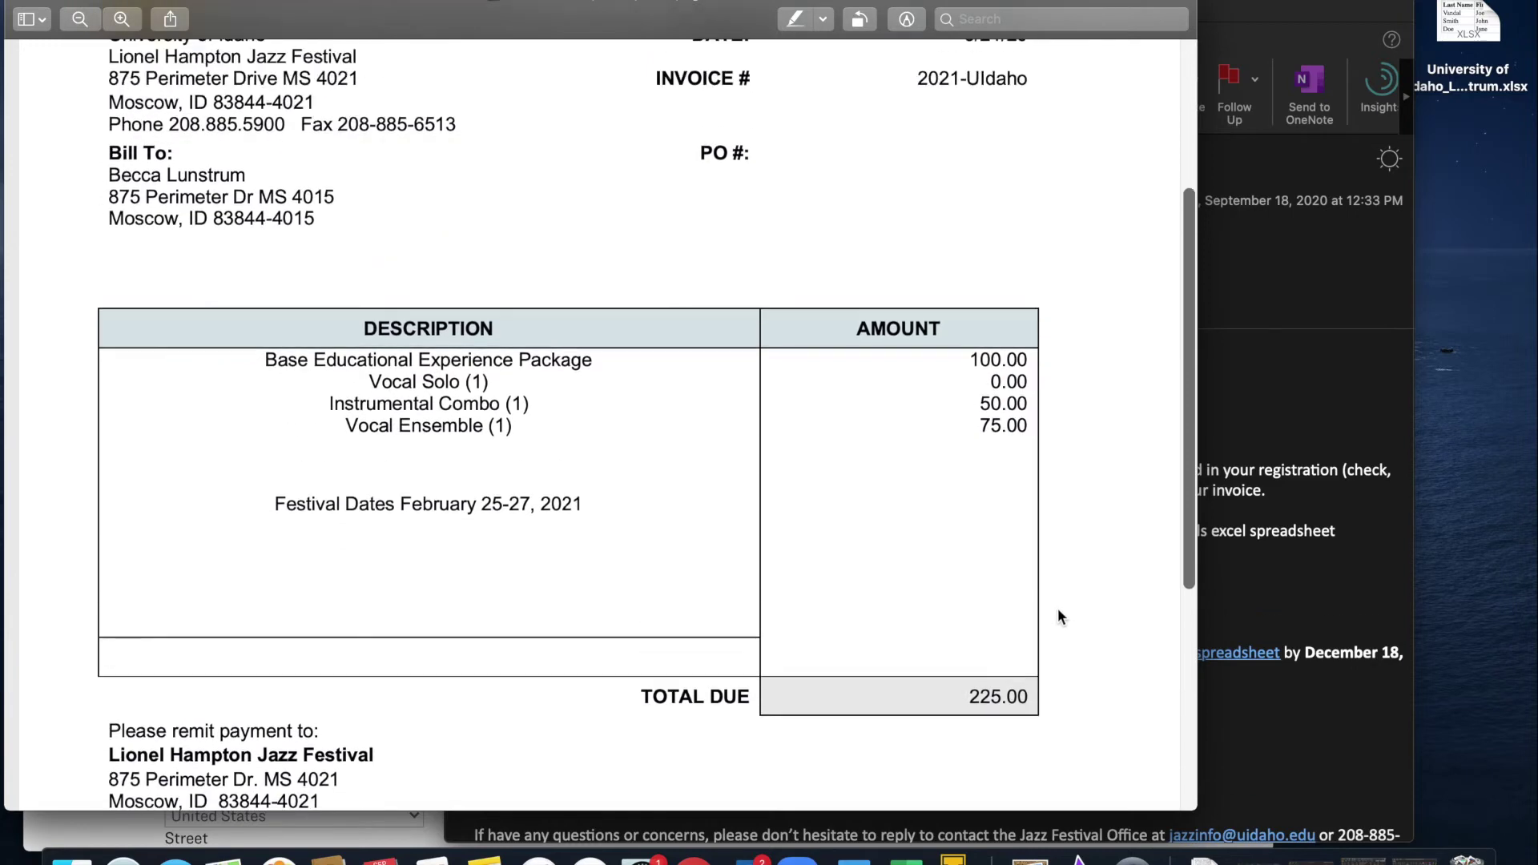
scroll(1059, 612, up, 1)
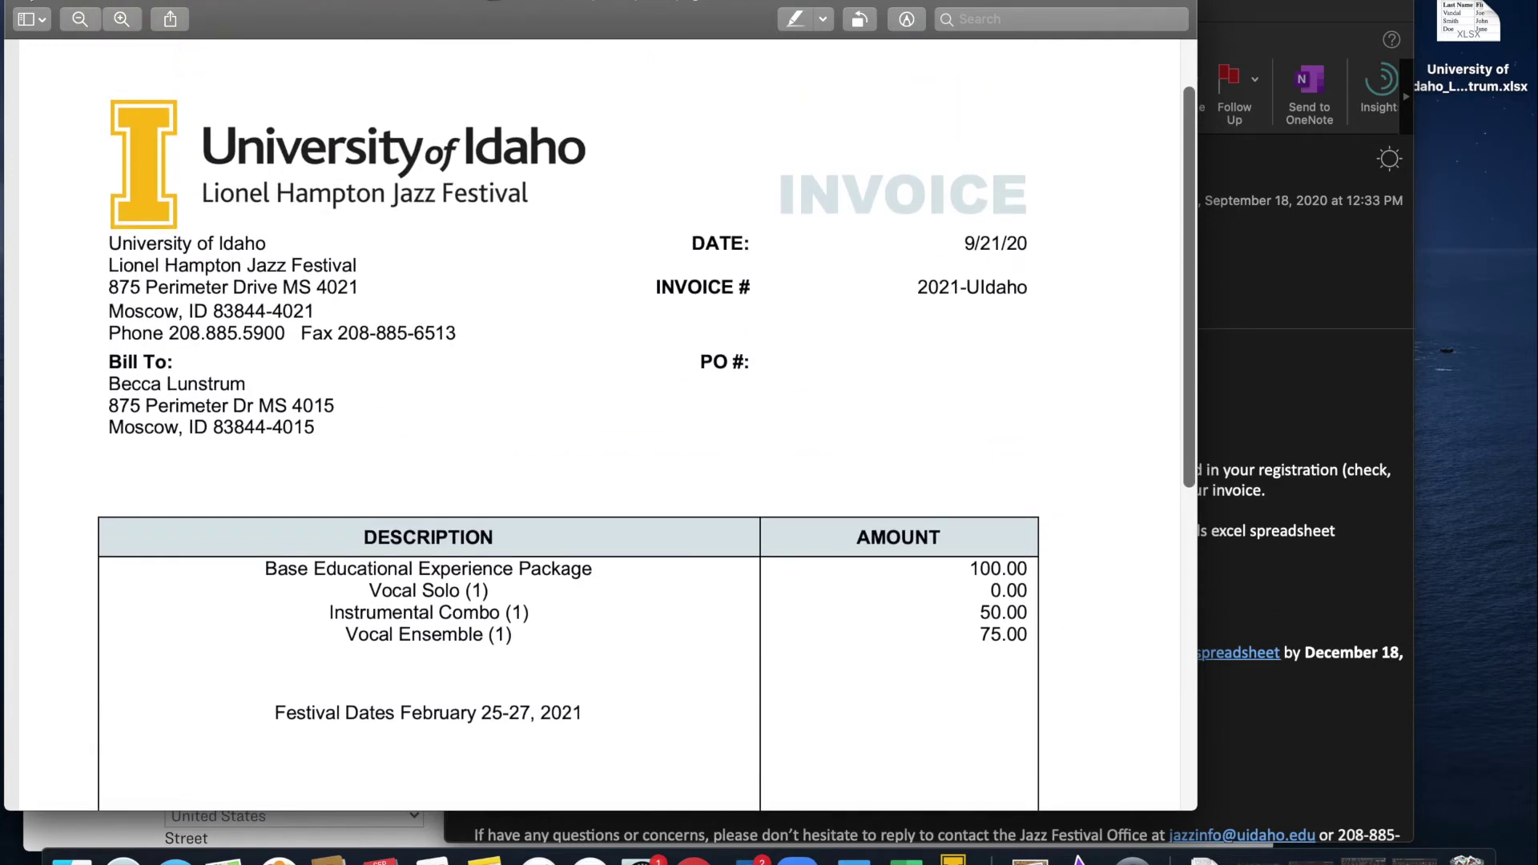
Step: Return to the registration email and highlight the festival office's contact details in the closing signature
click(1286, 387)
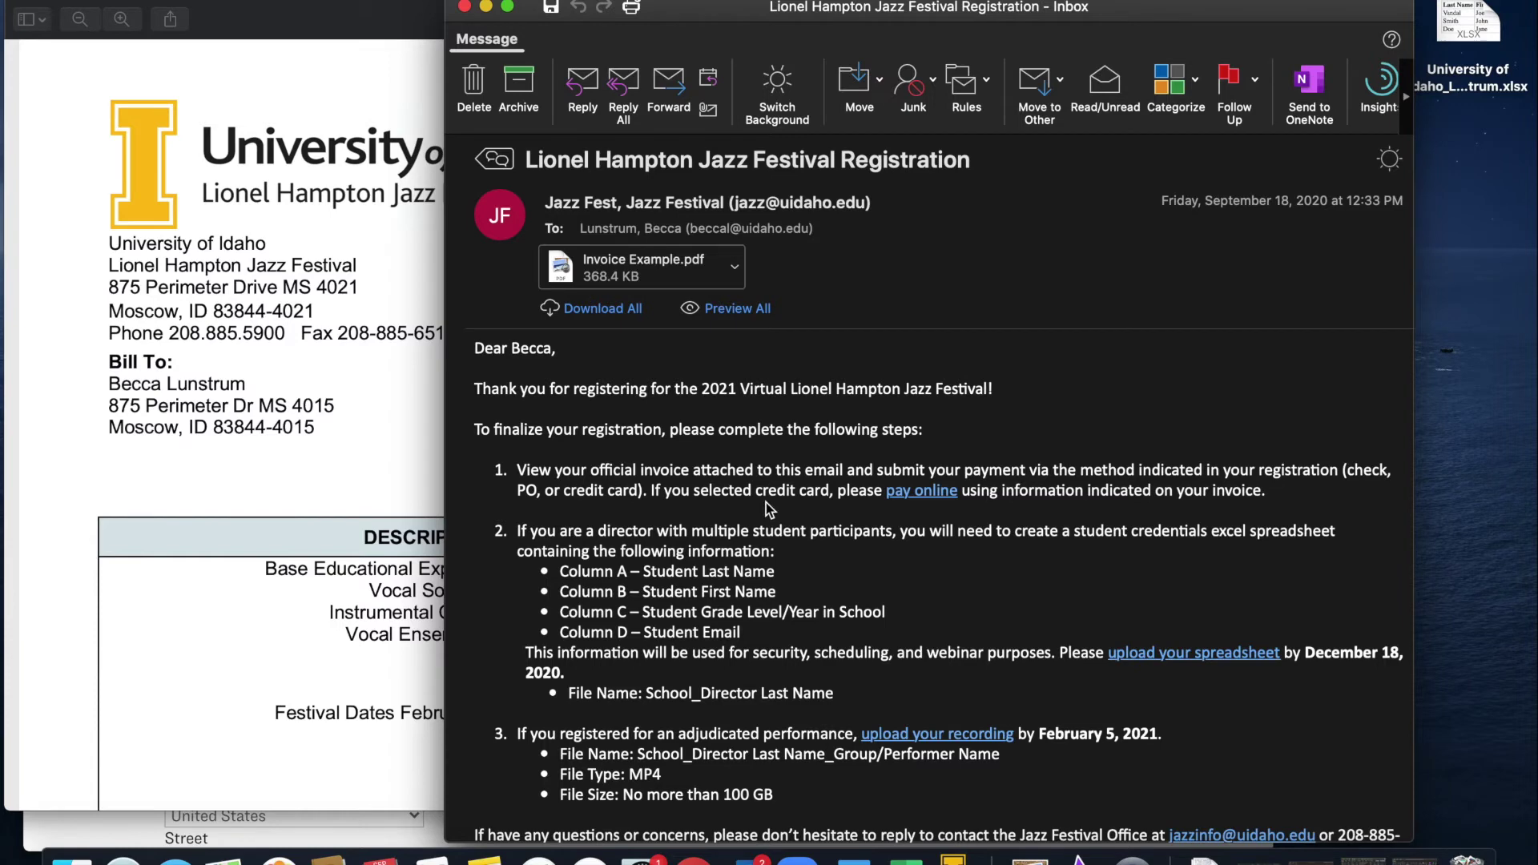
scroll(766, 502, down, 5)
mouse_move(715, 718)
mouse_down()
mouse_move(629, 717)
mouse_move(470, 661)
mouse_up()
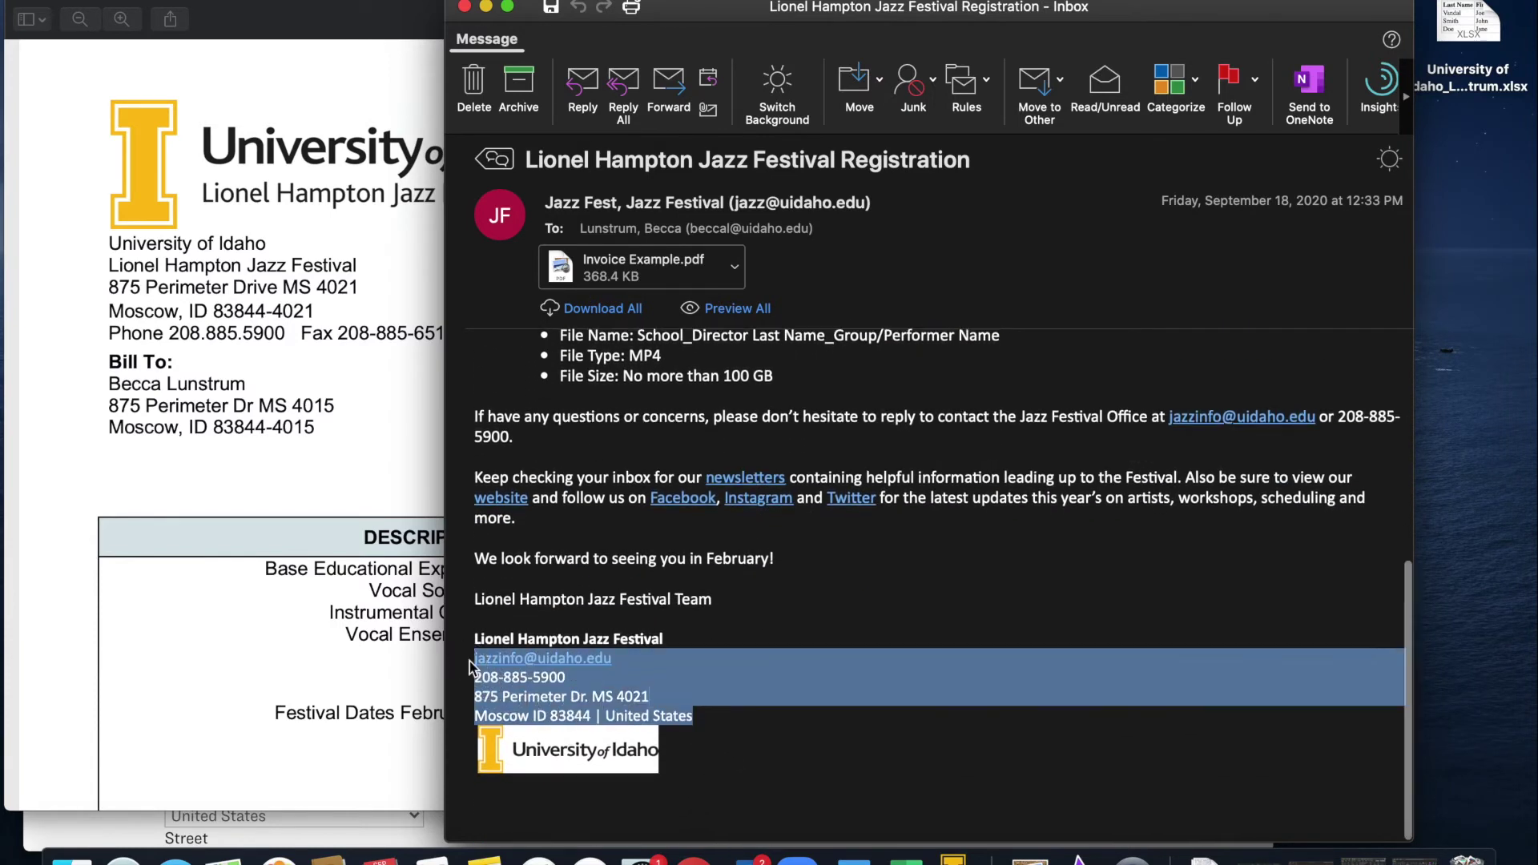
click(713, 640)
scroll(895, 638, up, 5)
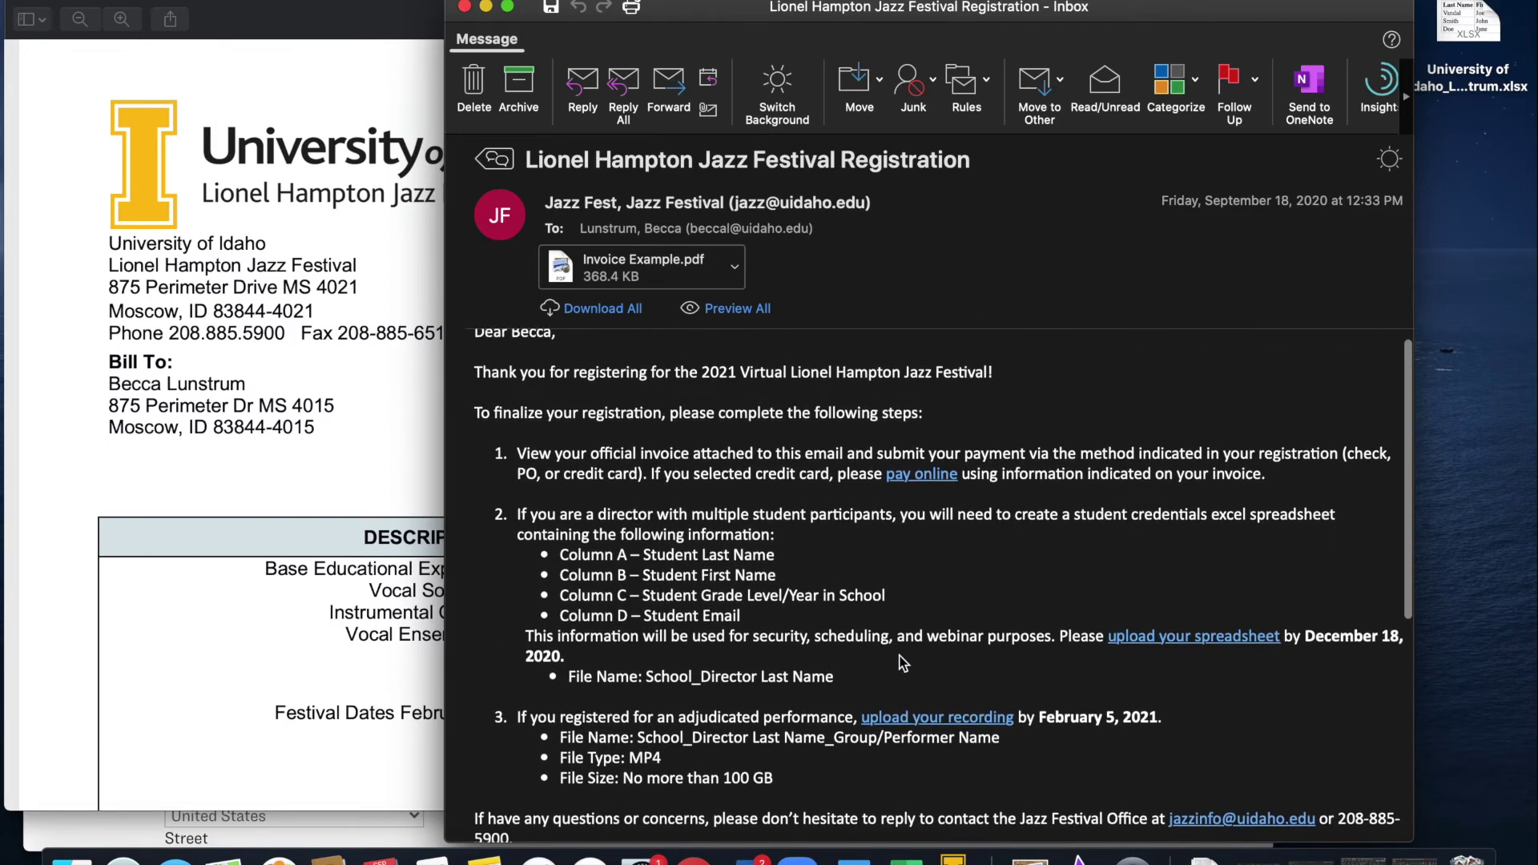
Step: Open the email's pay online page, check the total due on the invoice, and add an invoice amount of 225 to the cart
click(922, 477)
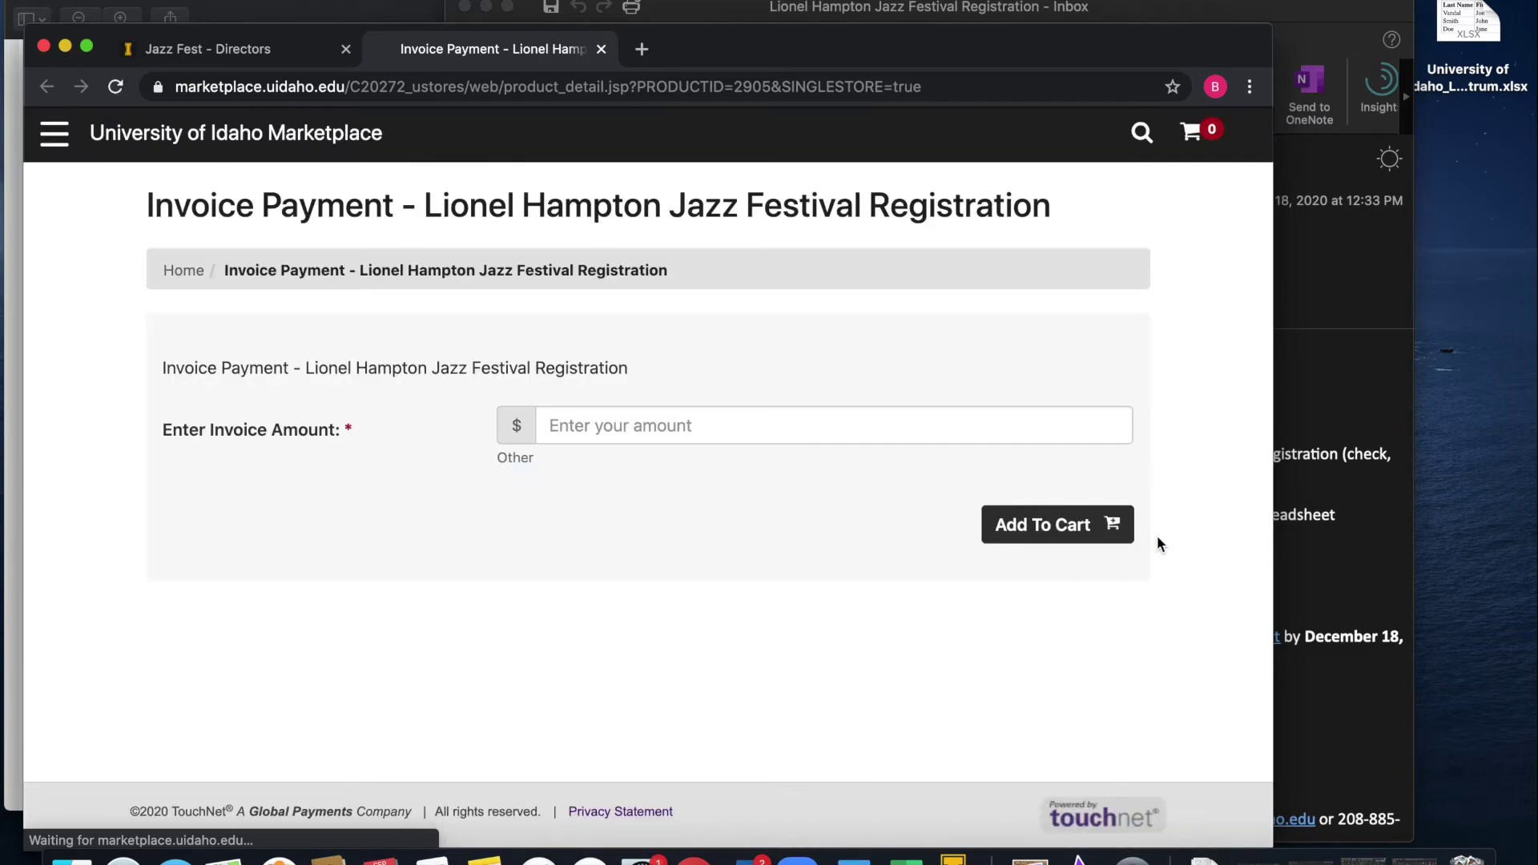
drag(718, 48, 928, 46)
click(48, 446)
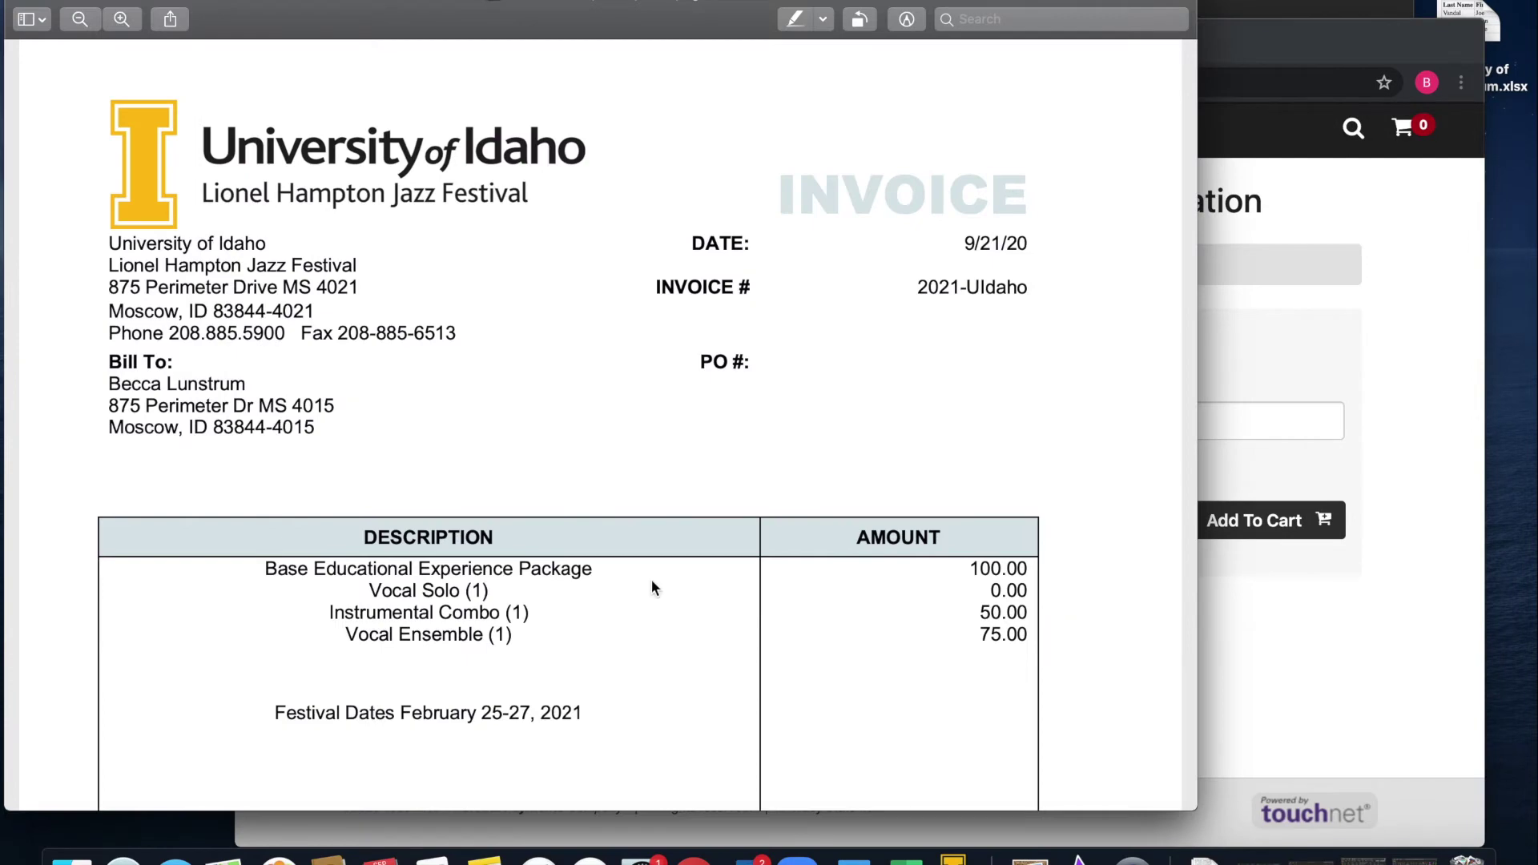
scroll(911, 594, down, 5)
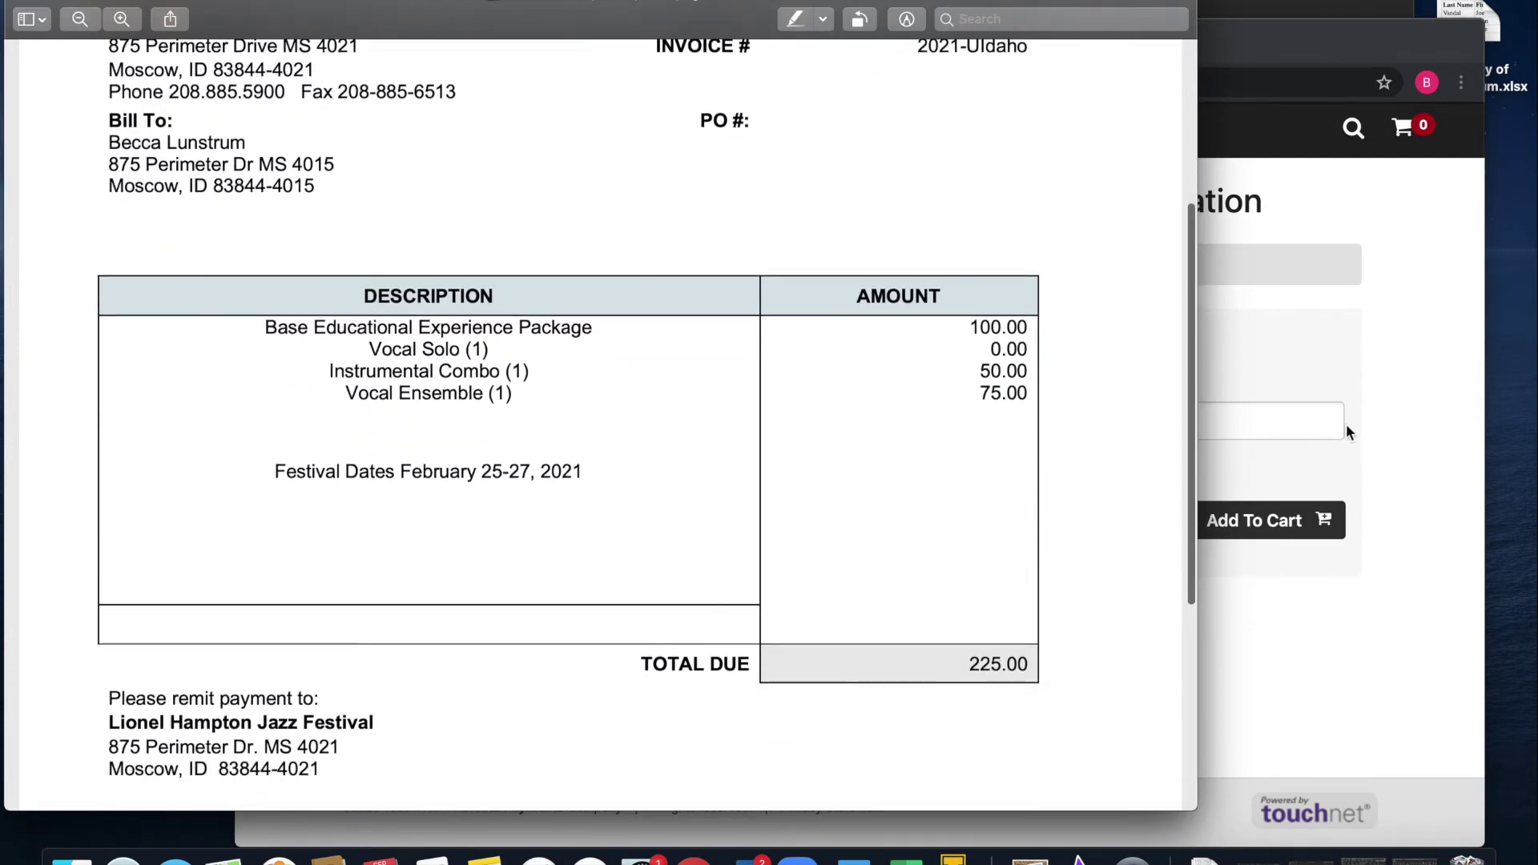
click(1343, 437)
click(951, 421)
click(800, 479)
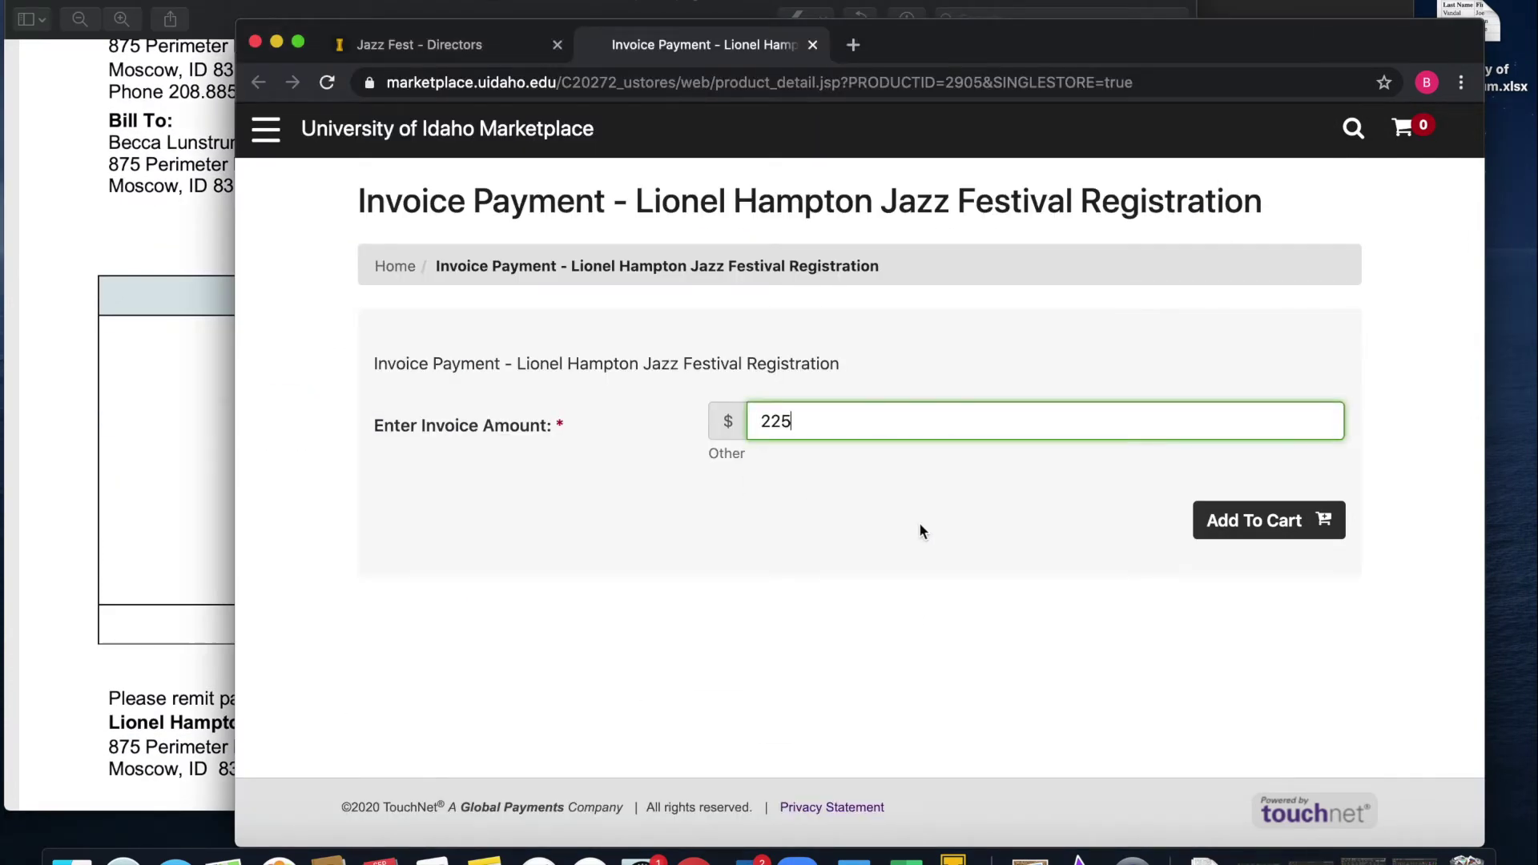
click(1279, 521)
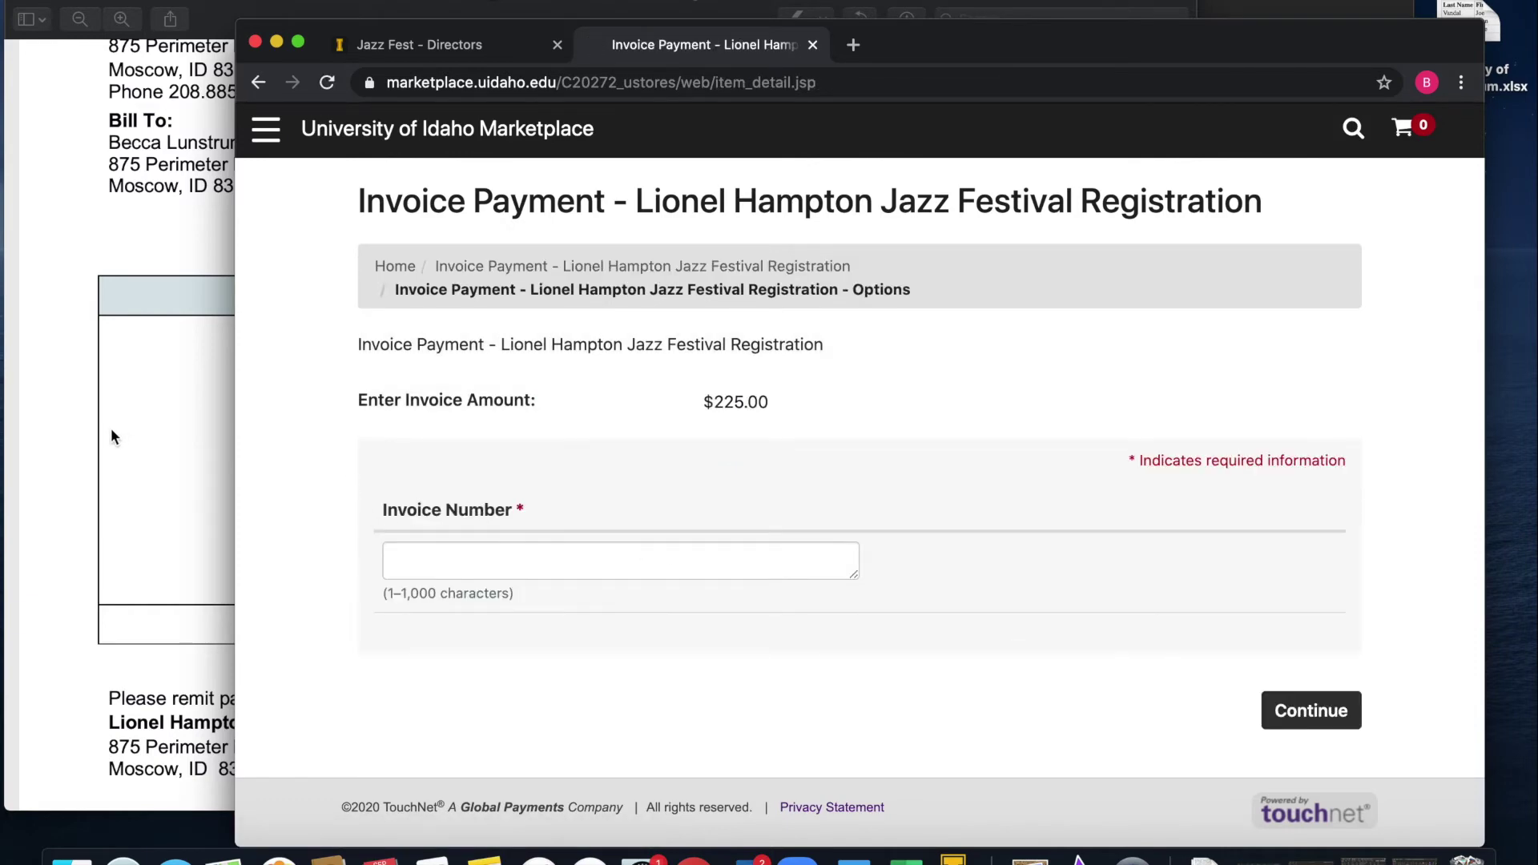
Step: Copy the invoice number from the PDF invoice into the payment page's Invoice Number field and continue to the shopping cart
click(64, 415)
scroll(723, 537, up, 5)
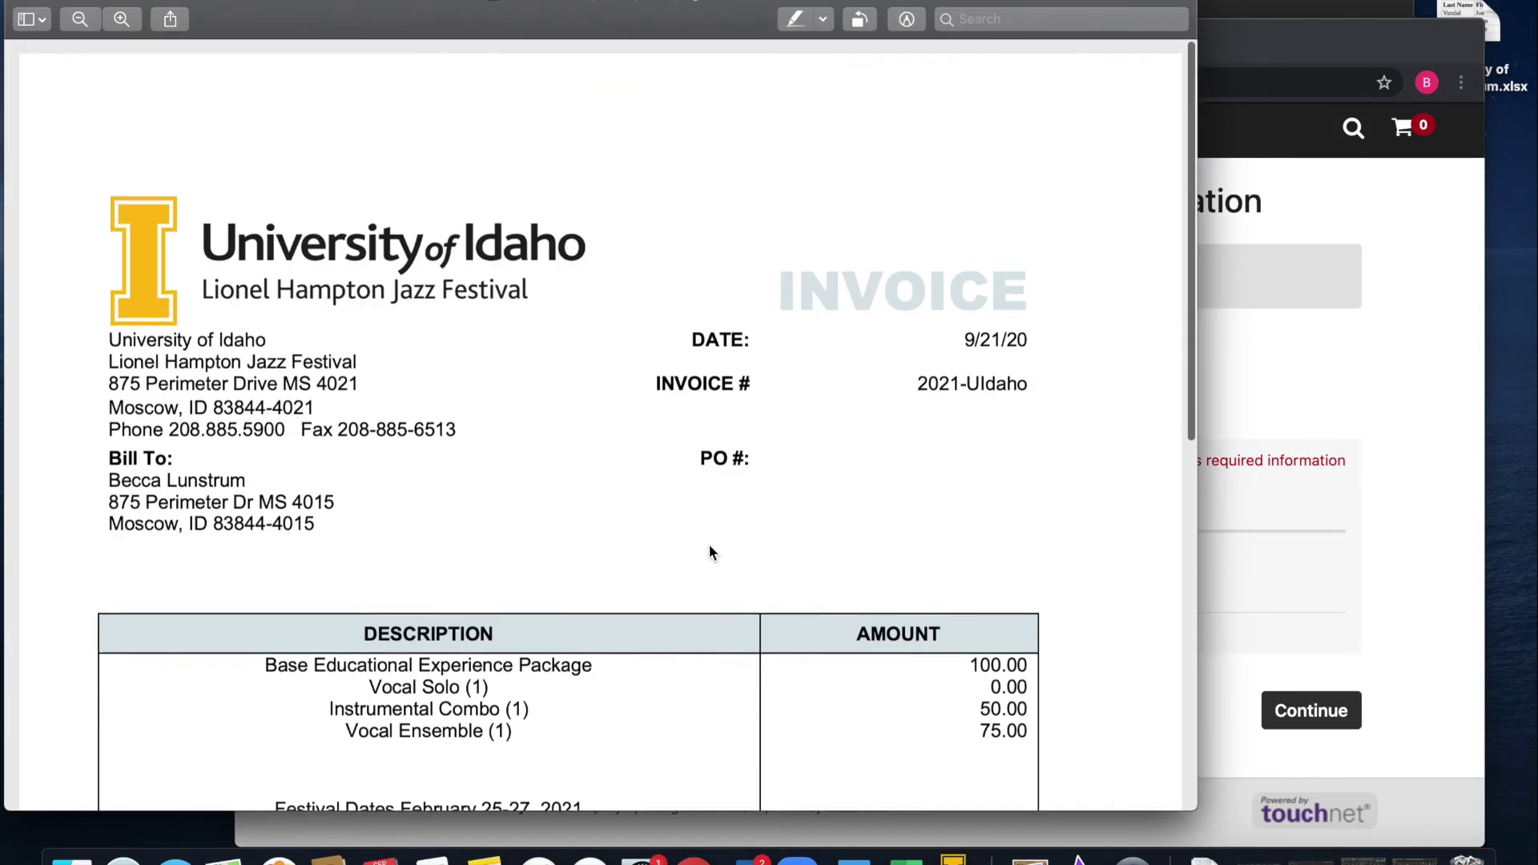
drag(912, 382, 1033, 383)
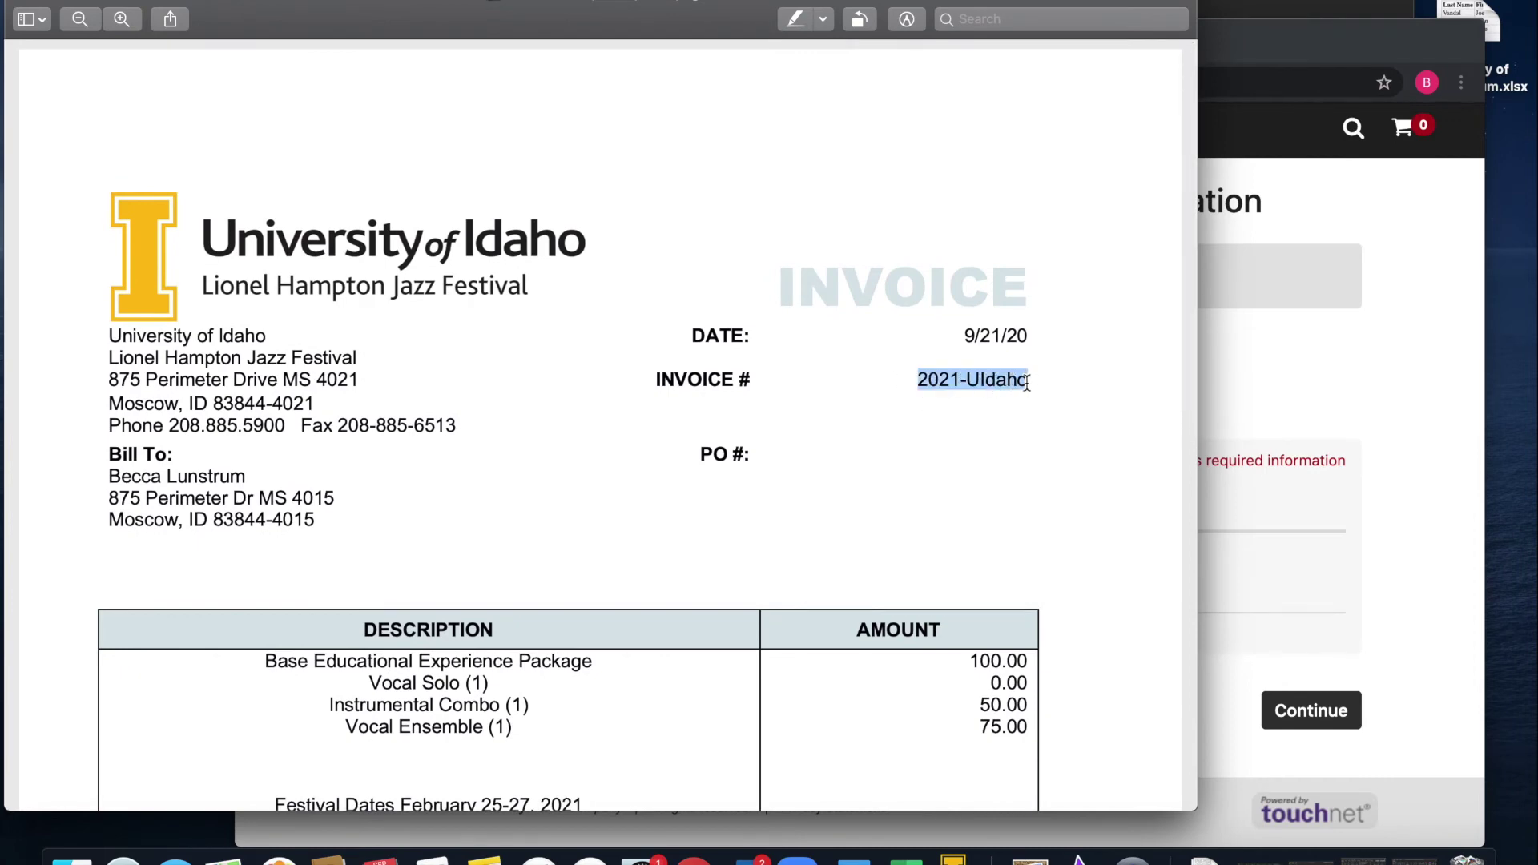
key(super+c)
click(1314, 362)
click(440, 561)
key(super+v)
click(1306, 711)
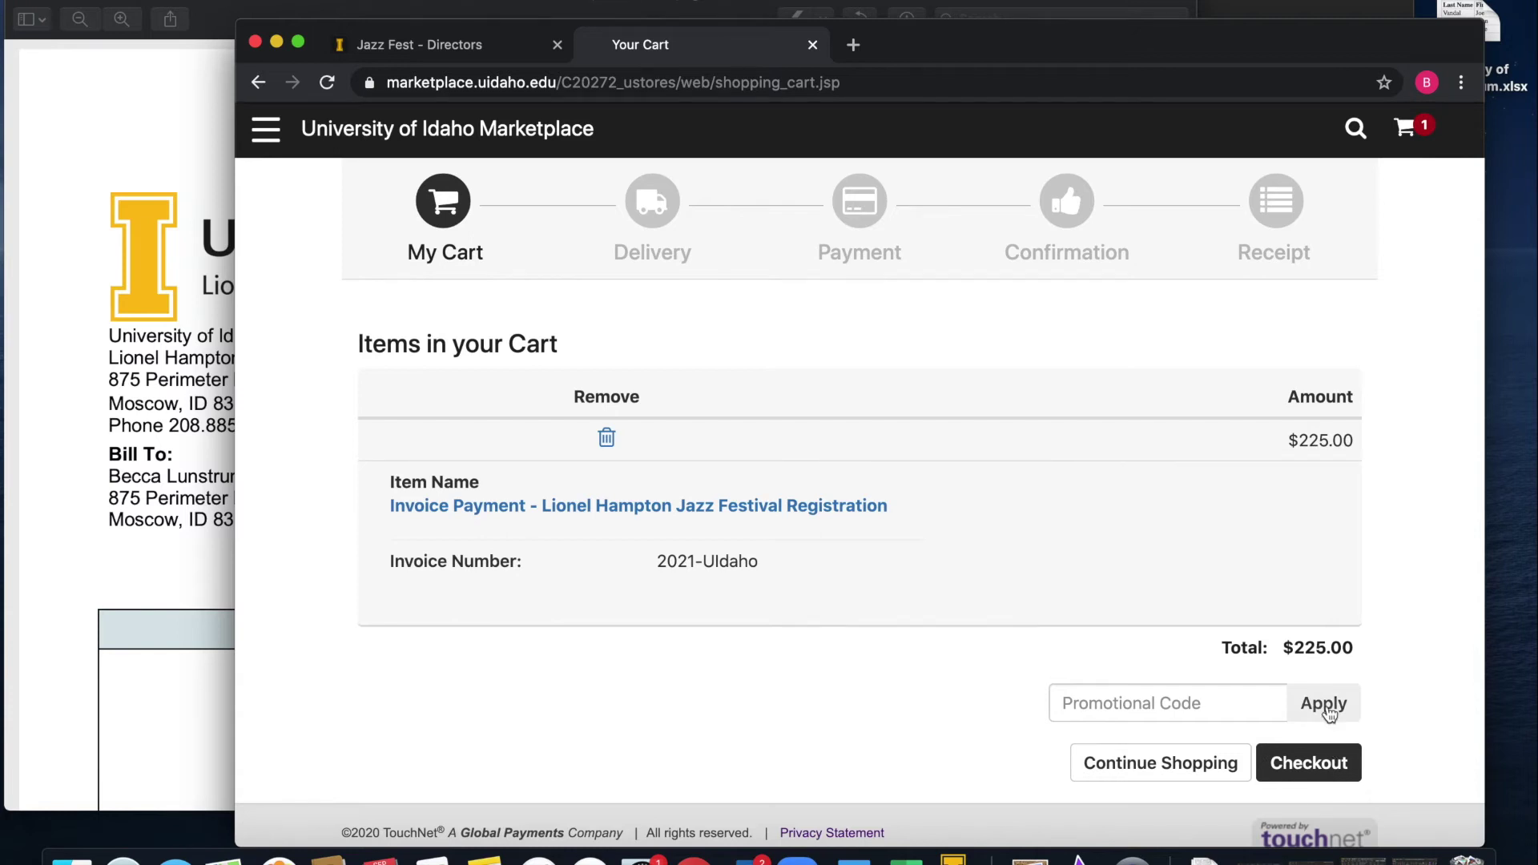
Step: Return to the registration email for the student credentials instructions, and switch to the example student spreadsheet in Excel
drag(984, 51, 836, 19)
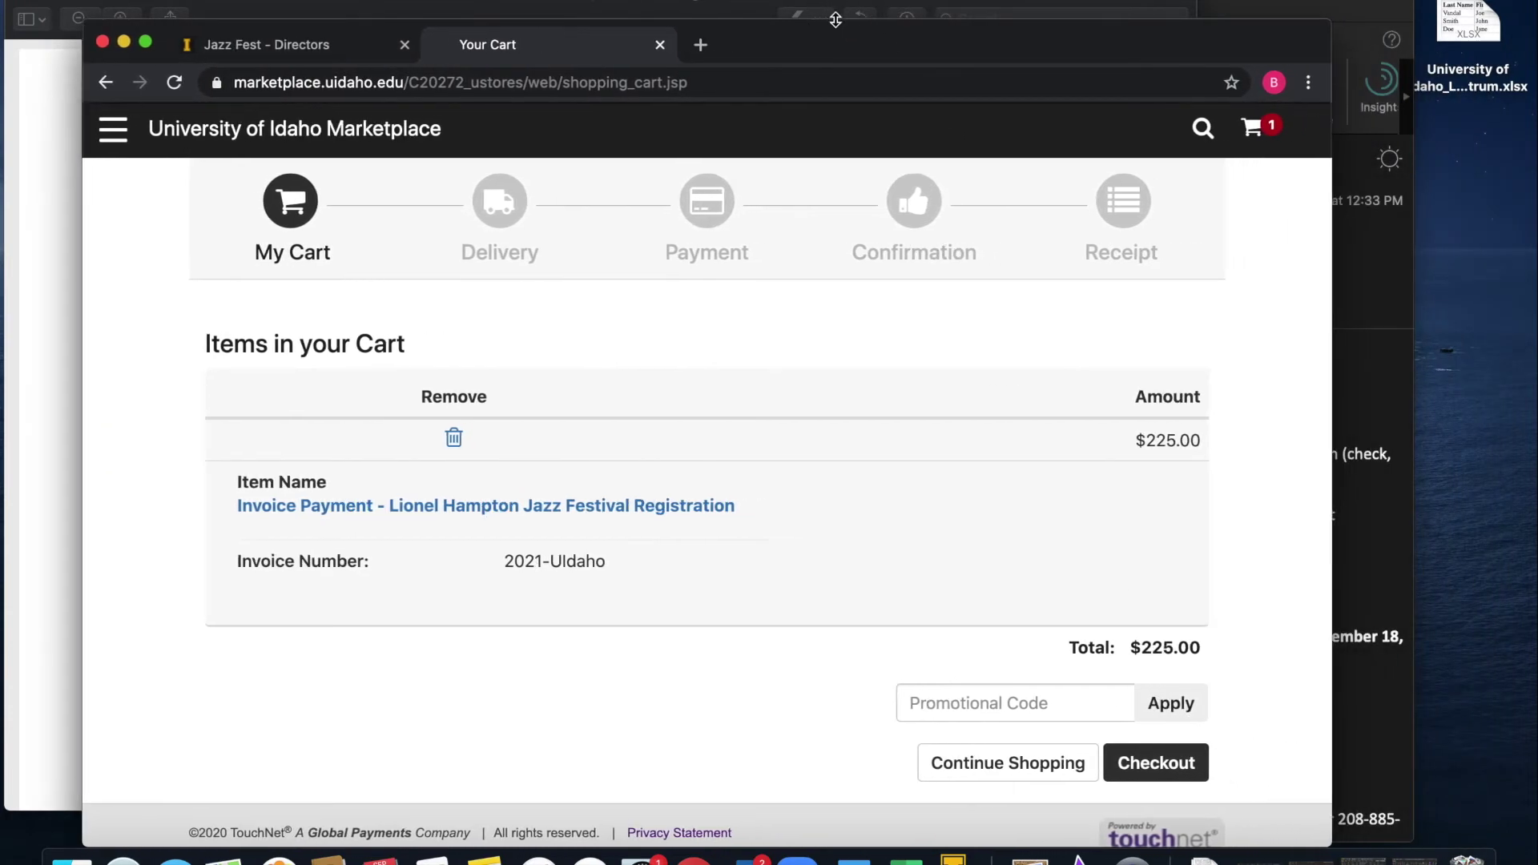
click(1368, 255)
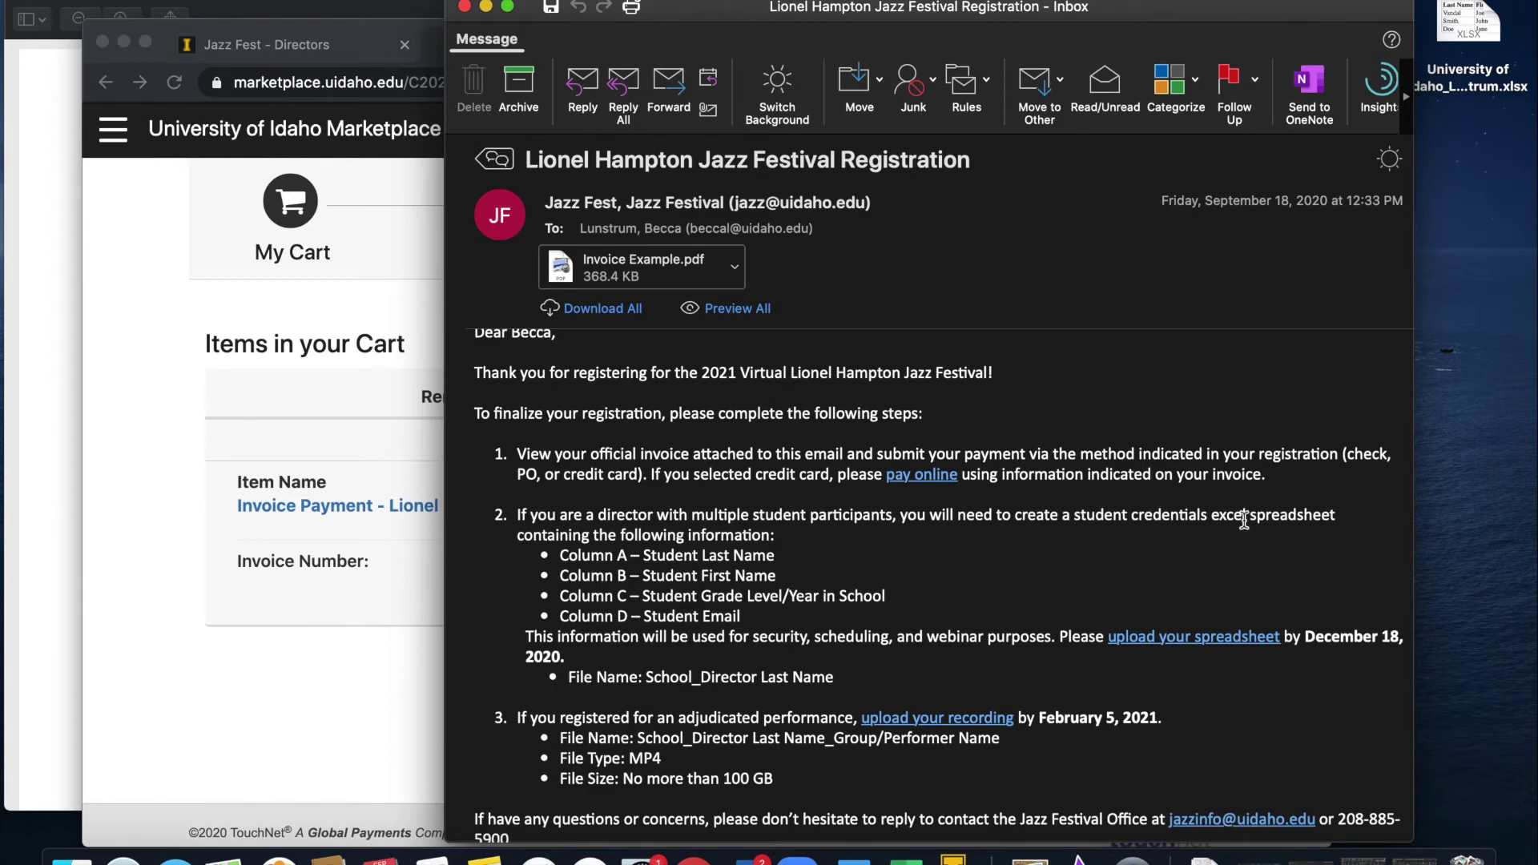
click(1480, 78)
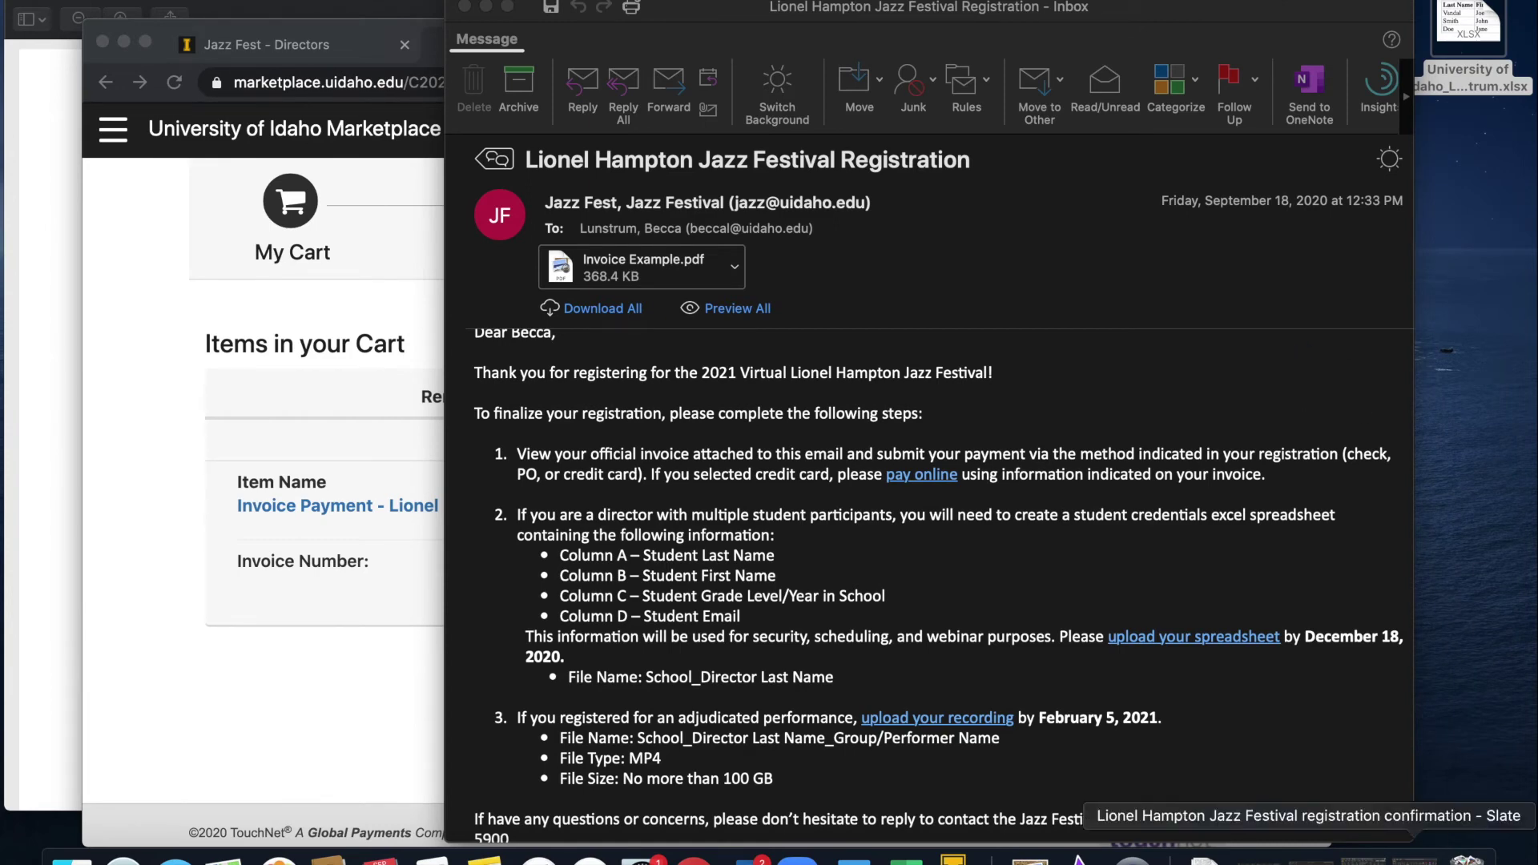
click(1362, 850)
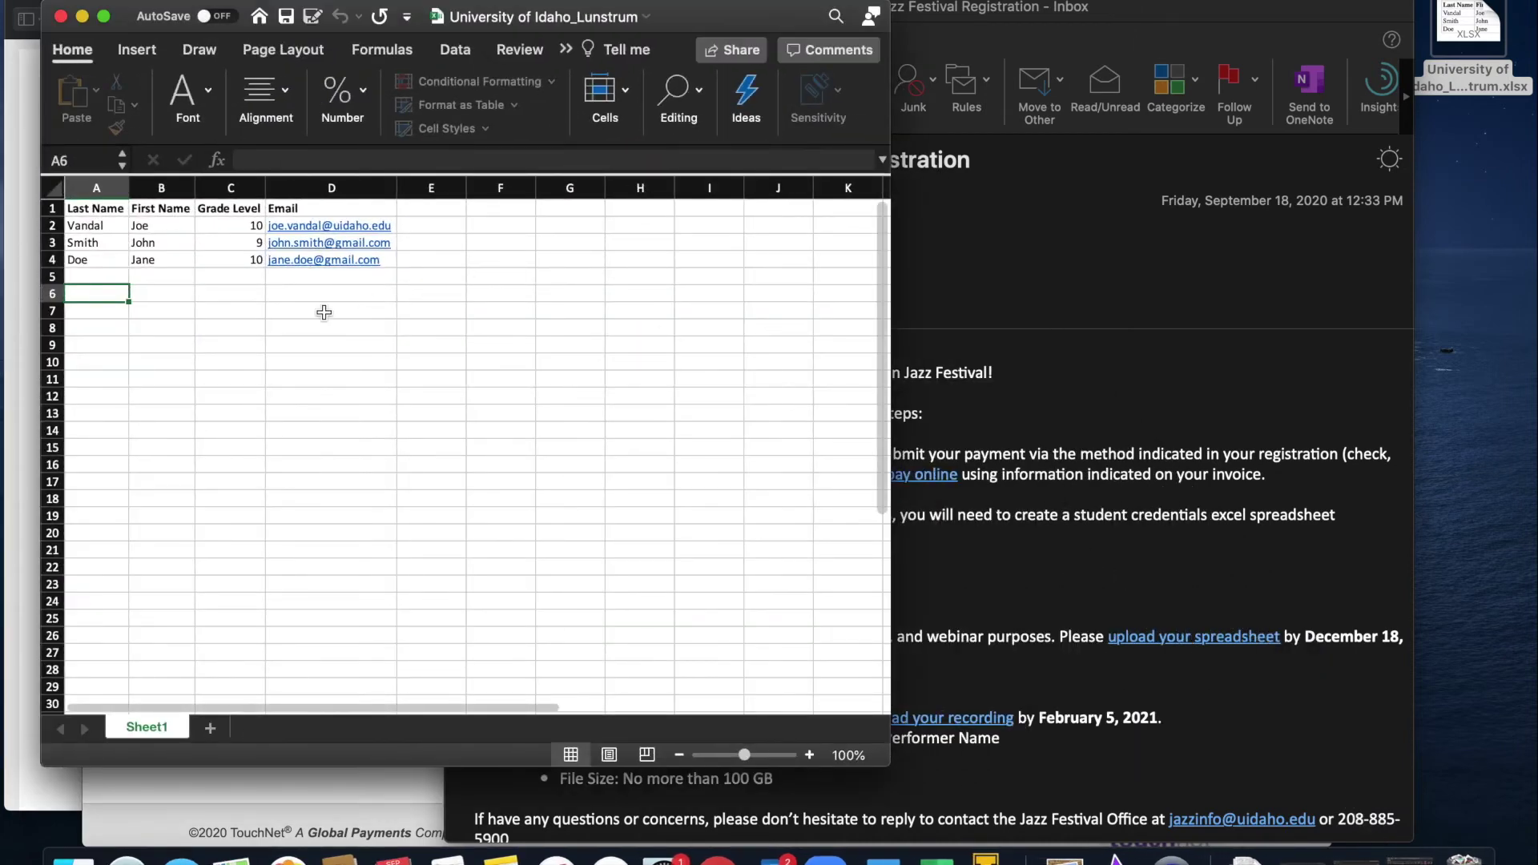
Step: Examine the Last Name, First Name, Grade Level and Email columns of the student spreadsheet one by one
click(89, 189)
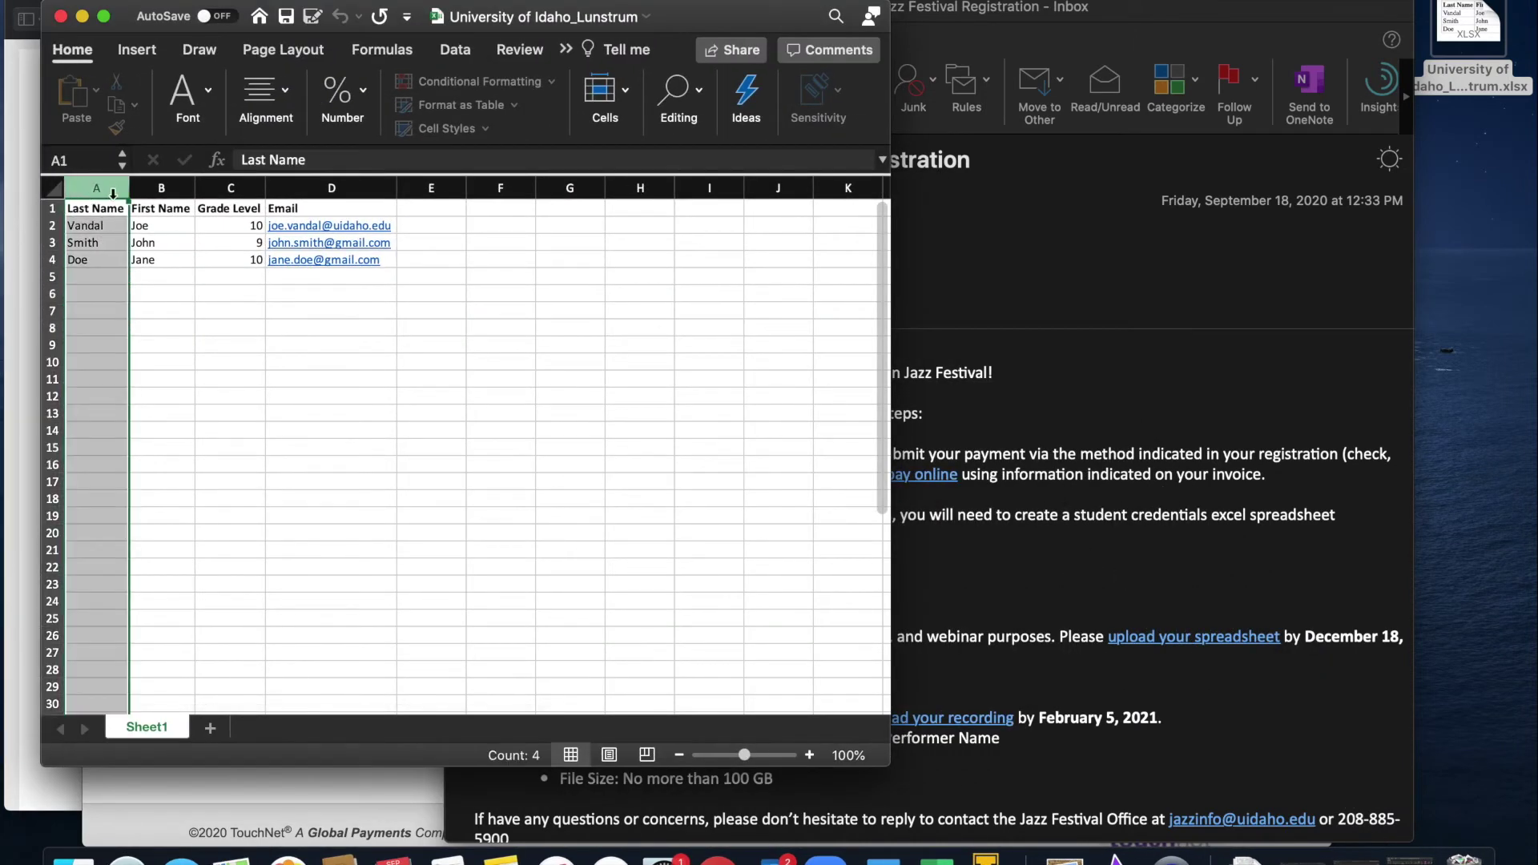
click(165, 189)
click(239, 190)
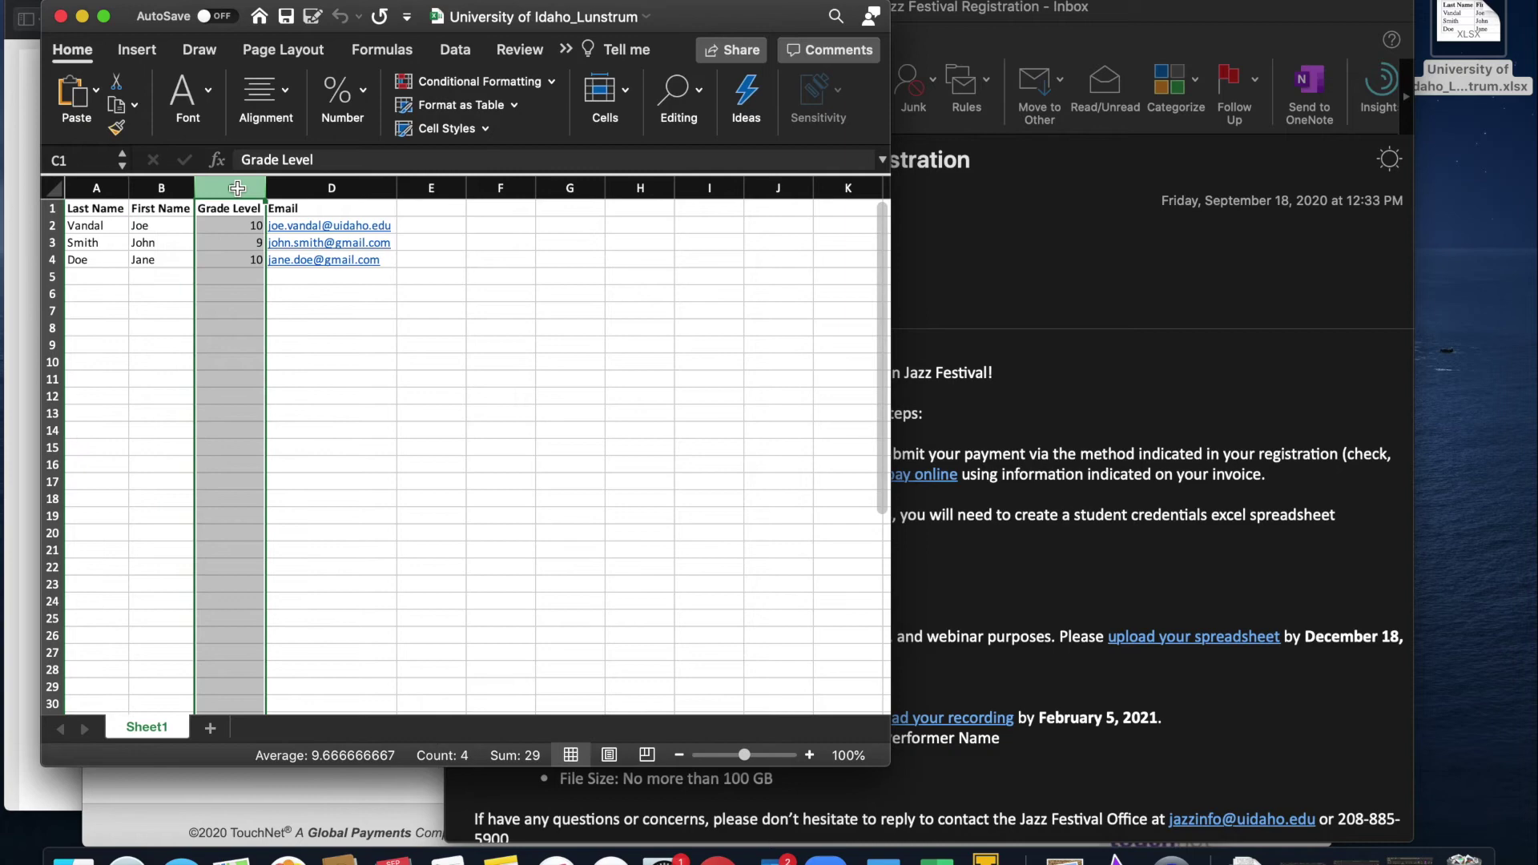
click(292, 192)
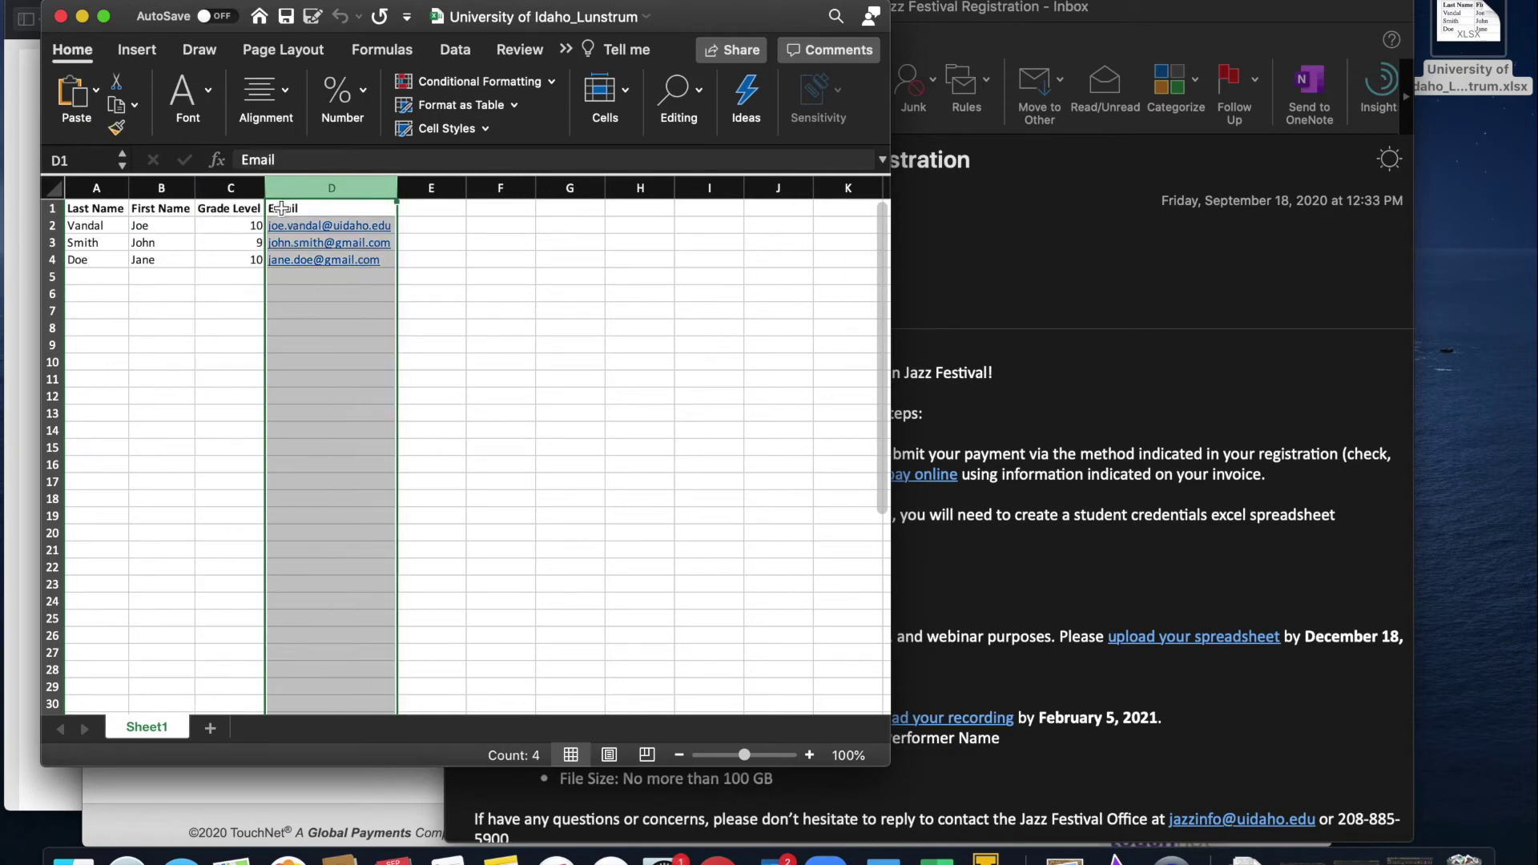
click(205, 340)
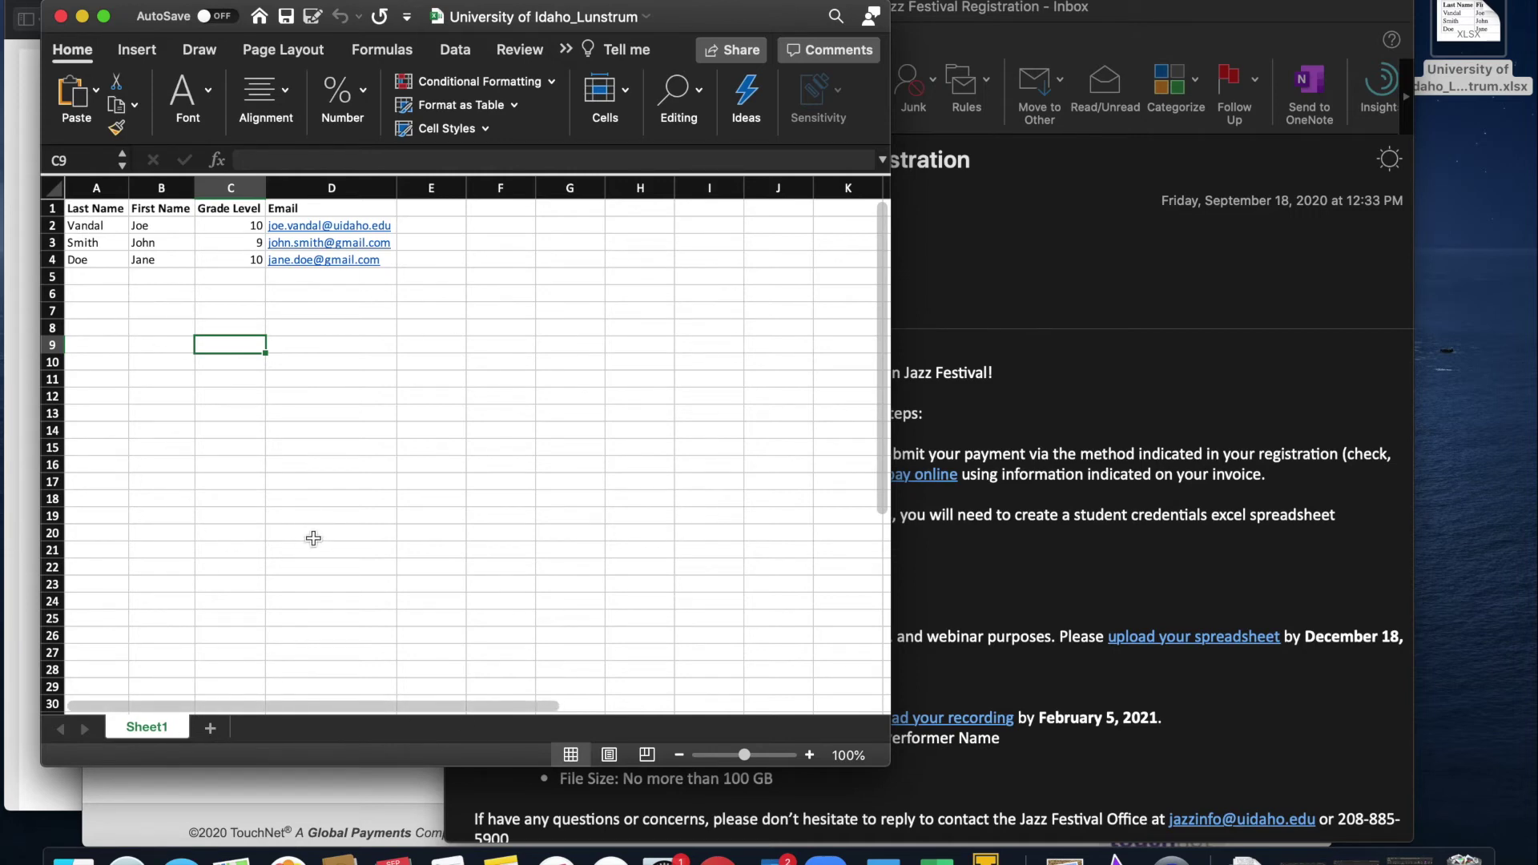
Step: Highlight the School_Director Last Name file naming rule in the email, compare it with the spreadsheet, and close the workbook
click(1098, 384)
drag(568, 677, 834, 677)
click(409, 510)
click(61, 16)
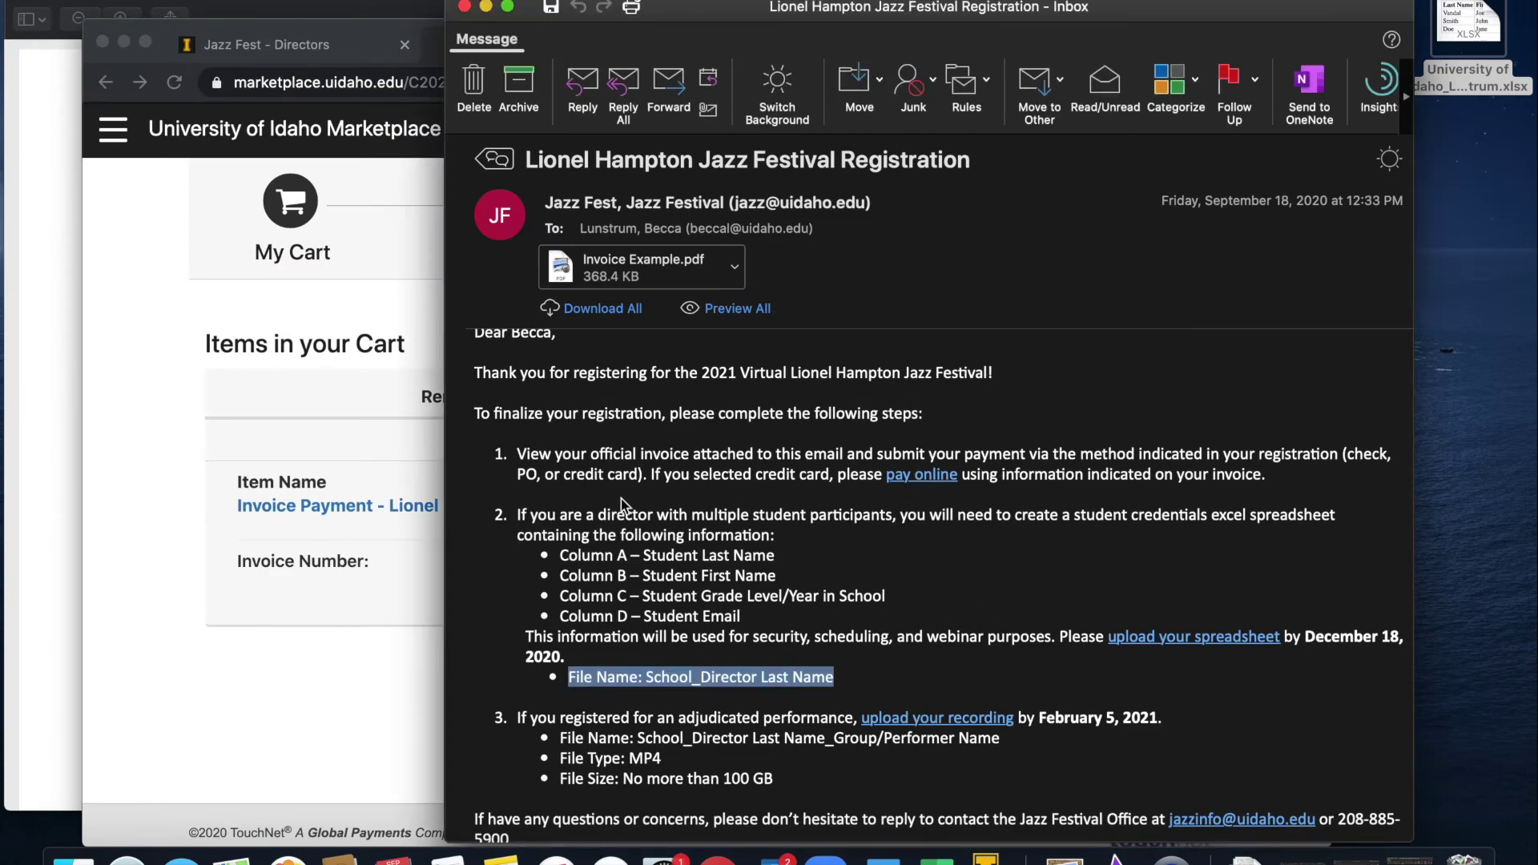
click(847, 554)
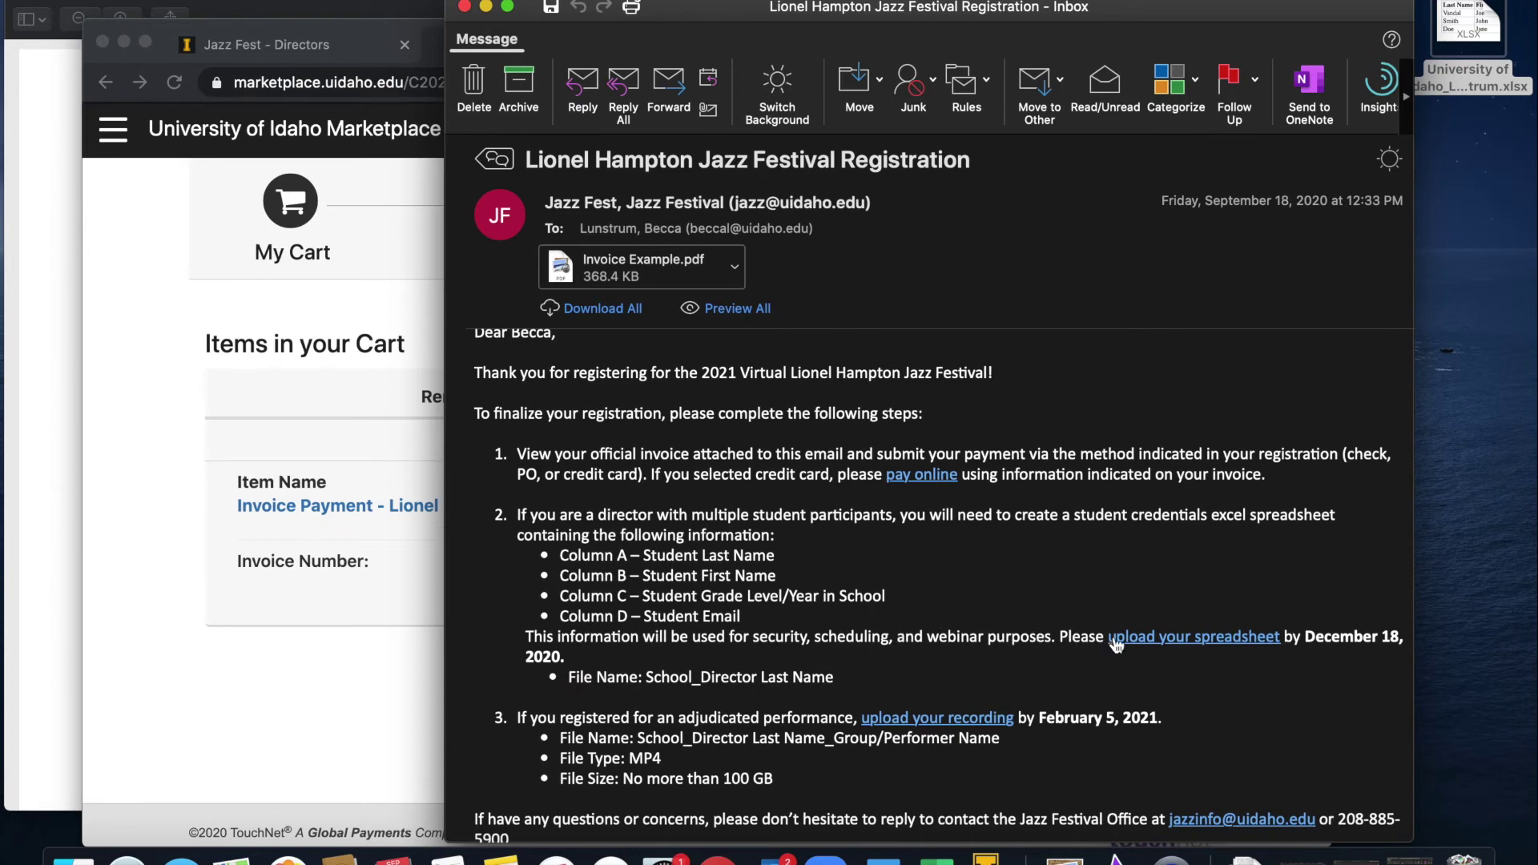
Step: Open the email's spreadsheet upload link and reload the page to load the 2021 Jazz Festival Credentials file request
click(1225, 638)
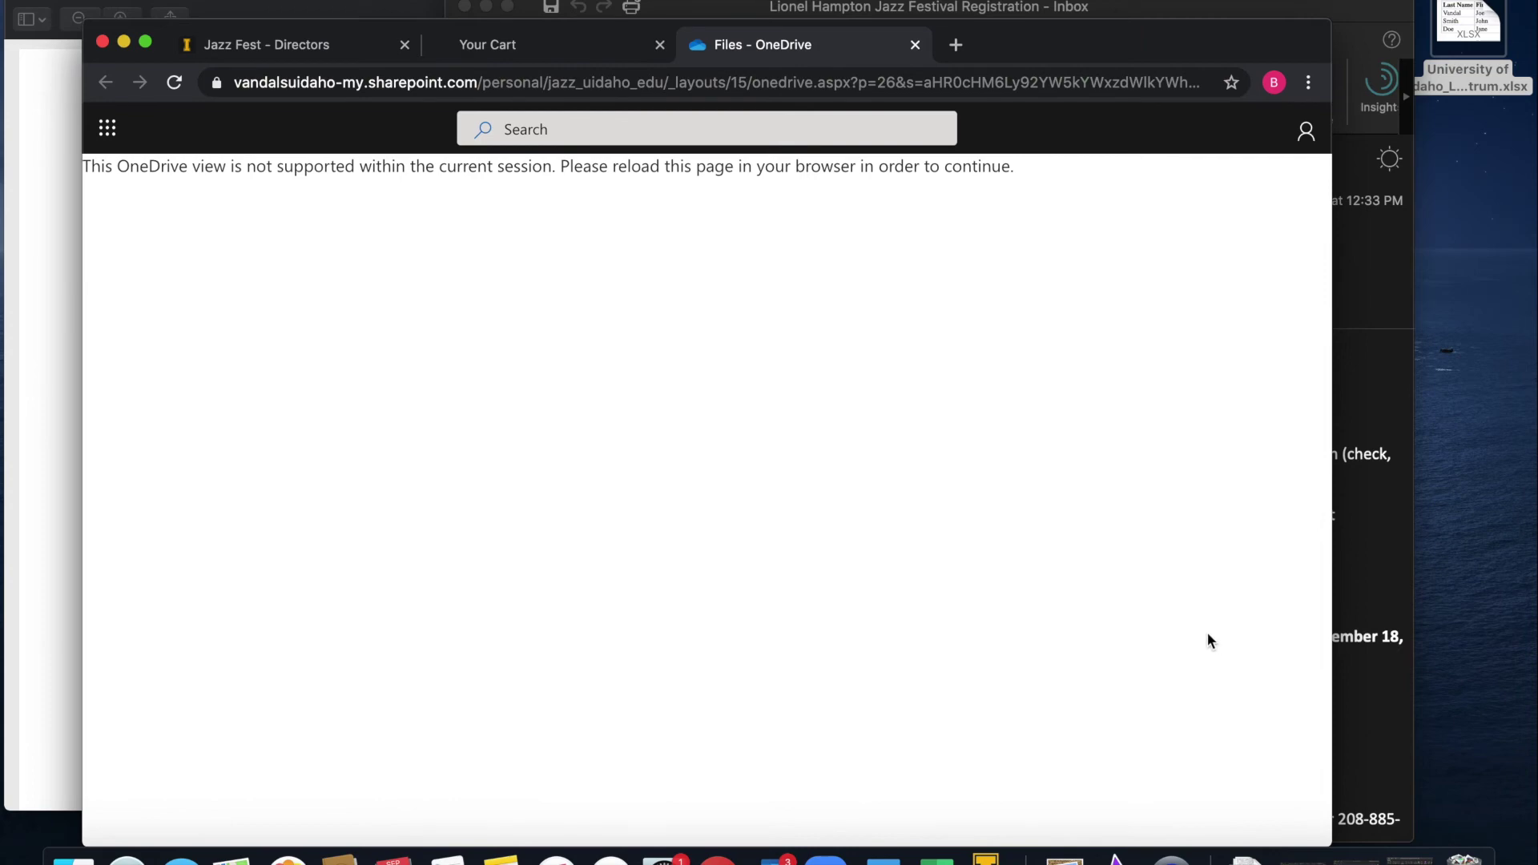
click(175, 83)
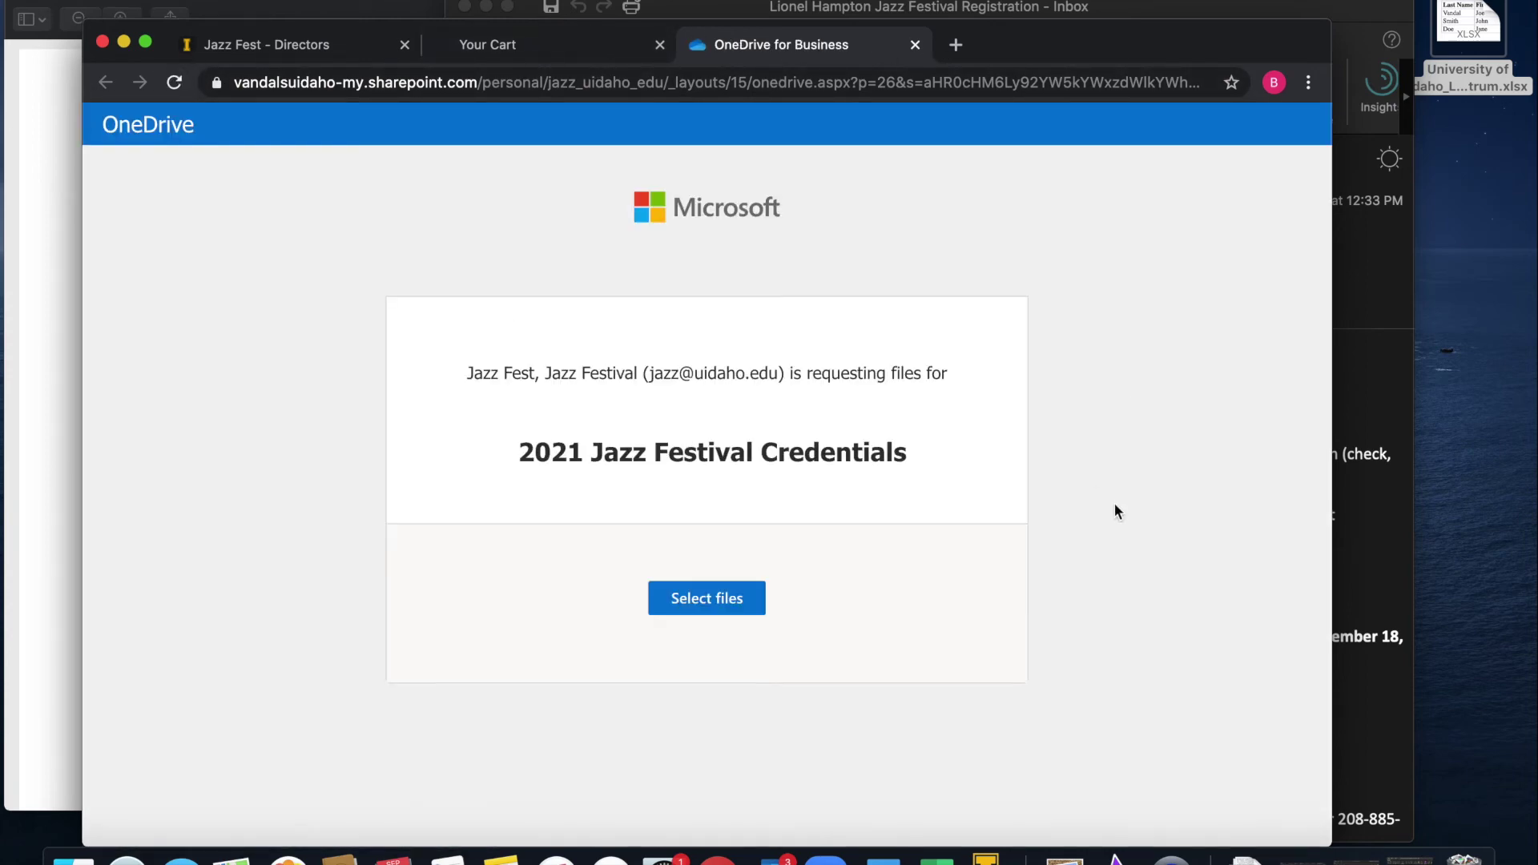
drag(976, 31, 927, 0)
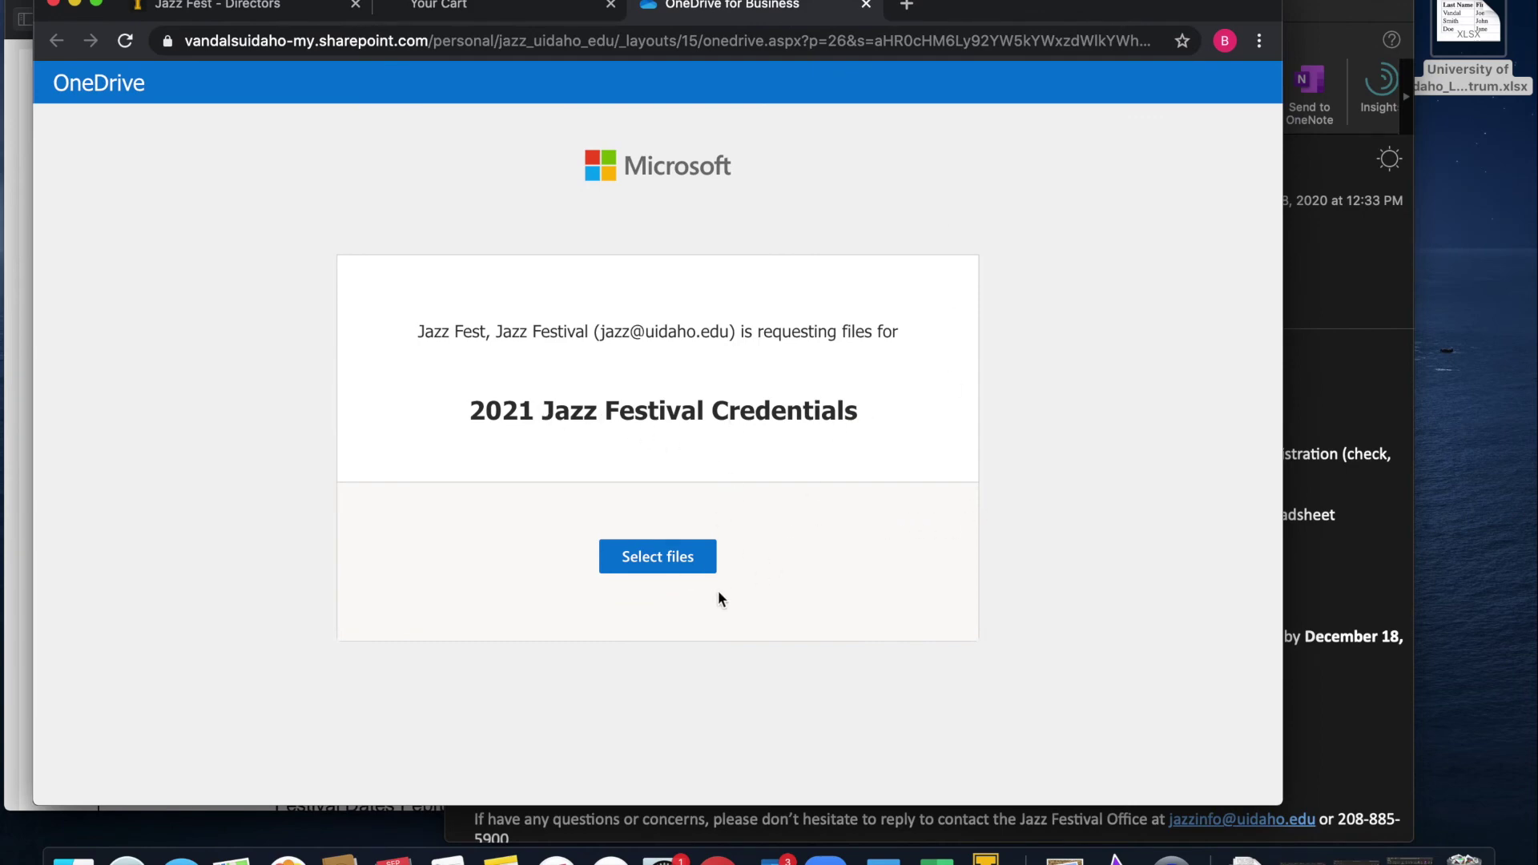
Step: Choose the University of Idaho student spreadsheet (.xlsx) from the Desktop and upload it to the 2021 Jazz Festival Credentials request
click(656, 556)
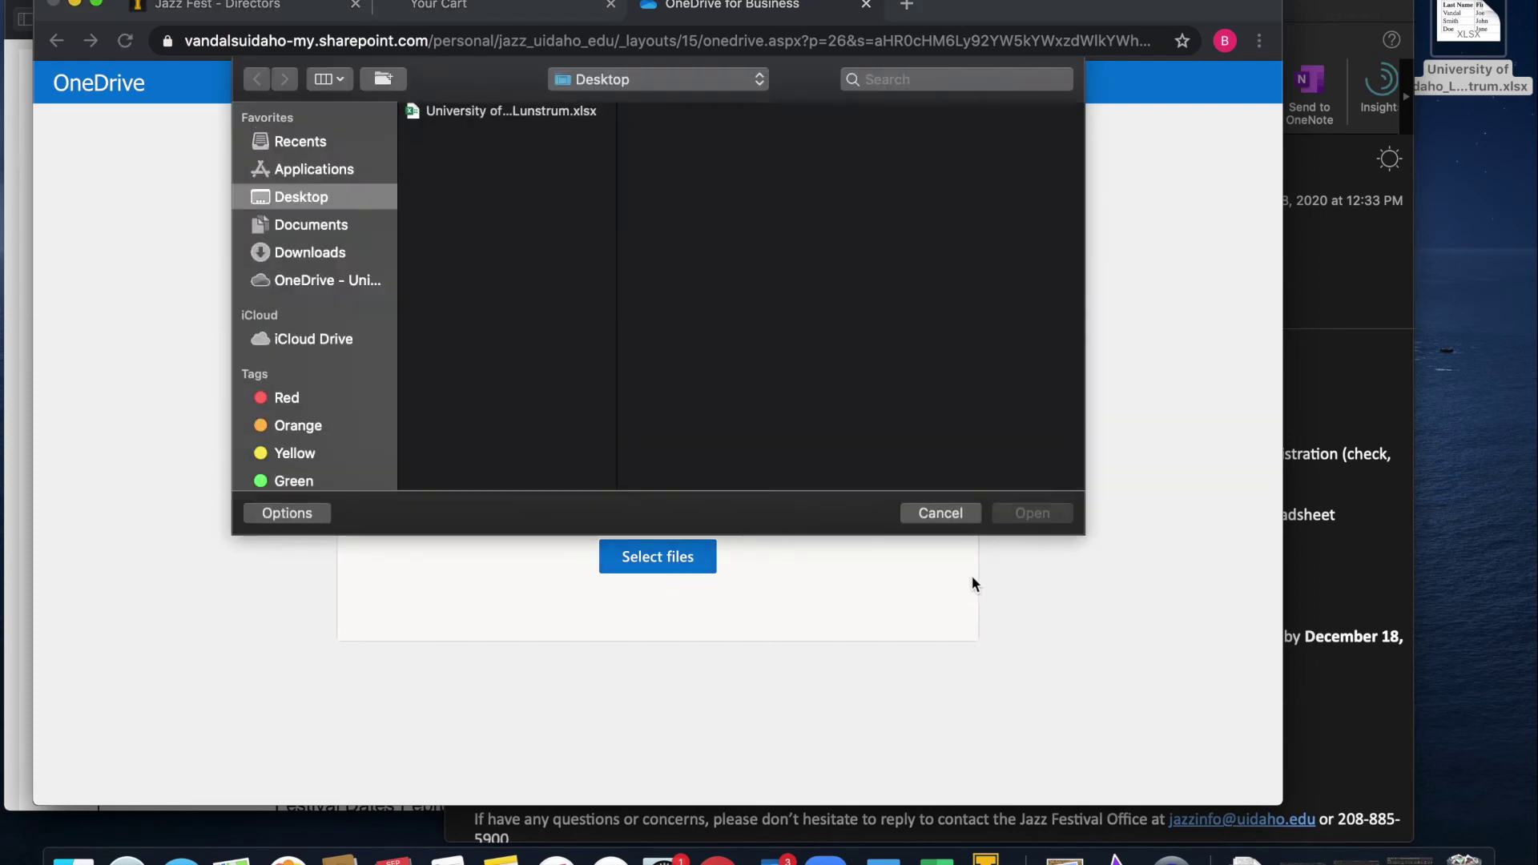
click(513, 112)
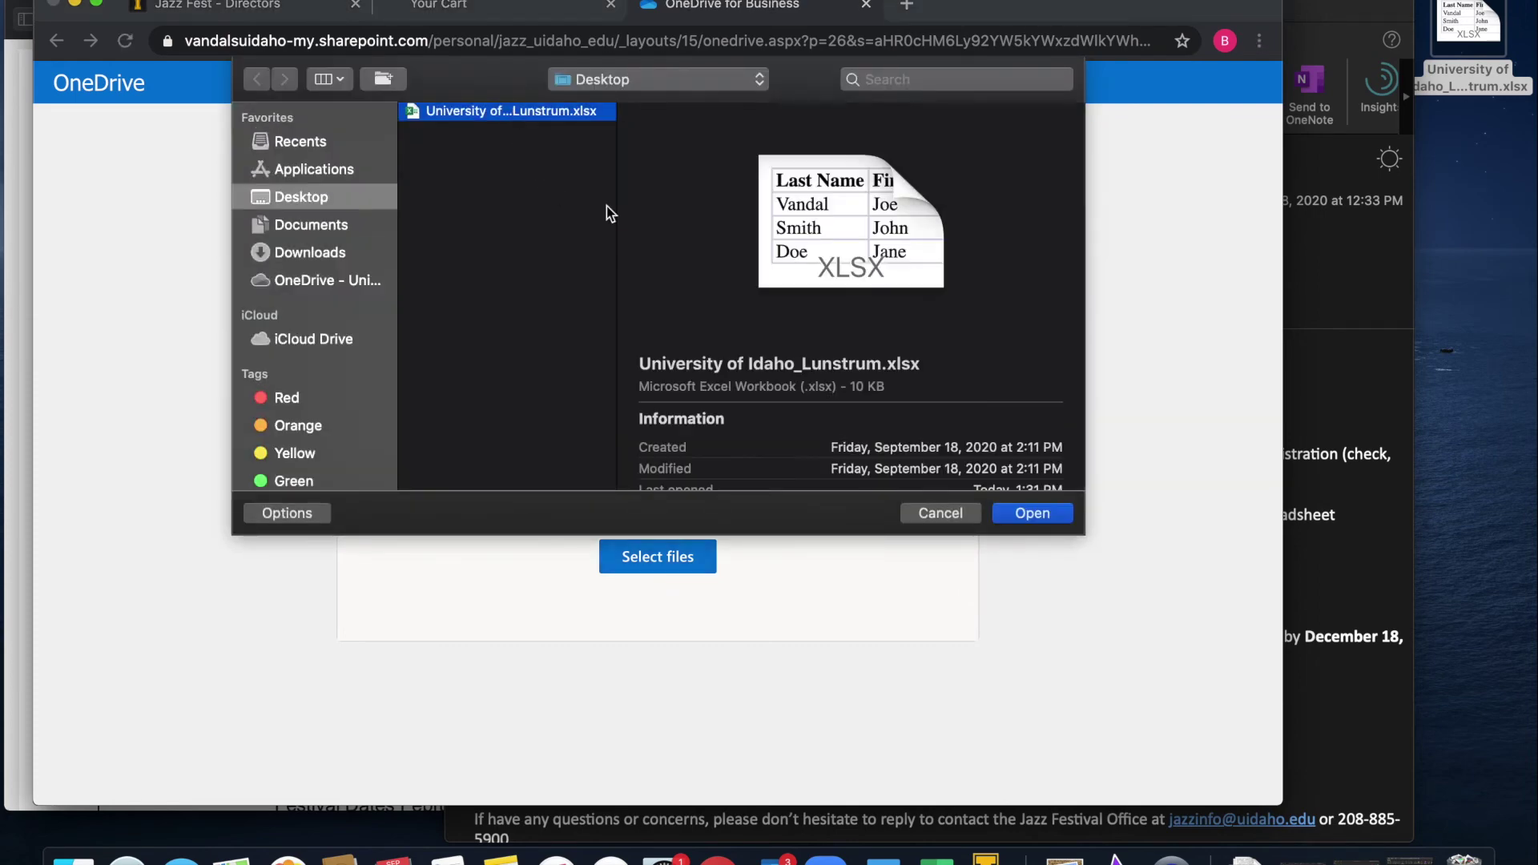
click(1041, 514)
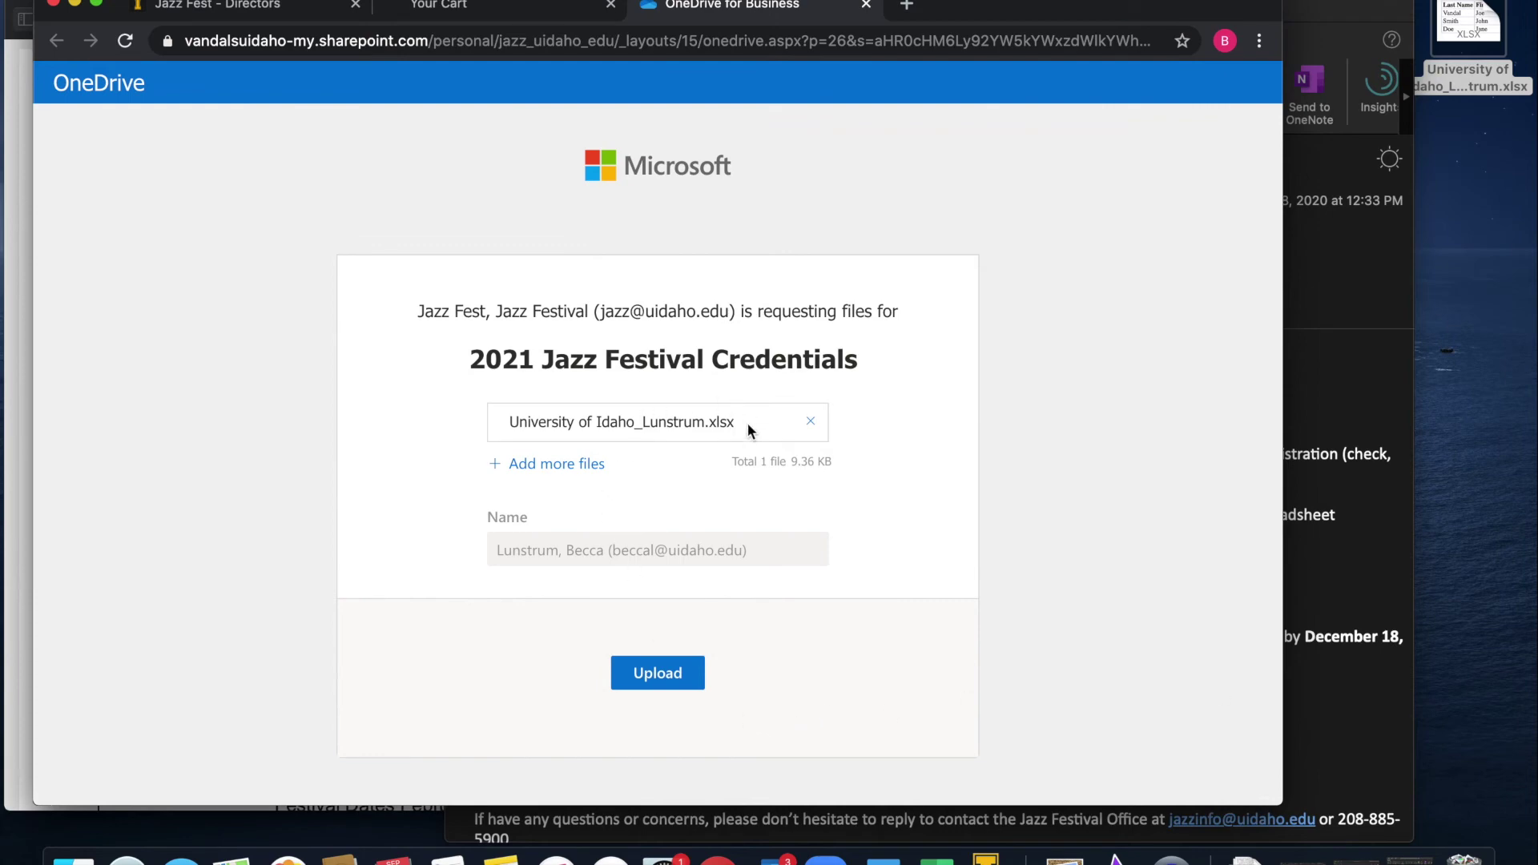
click(651, 678)
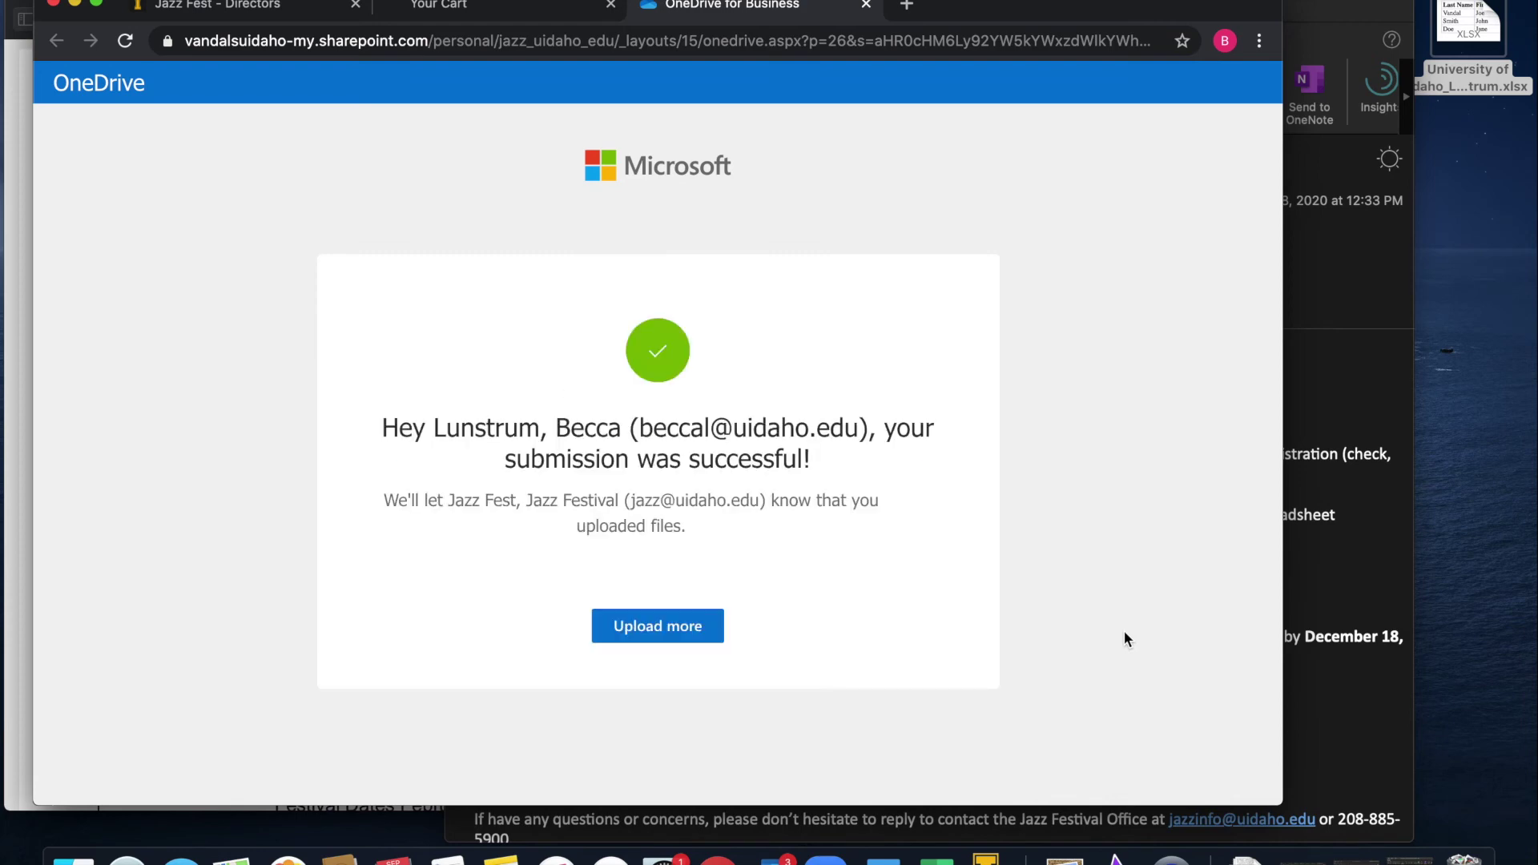
Step: Return to the registration email and highlight the December 18, 2020 deadline for uploading the student spreadsheet
click(1353, 572)
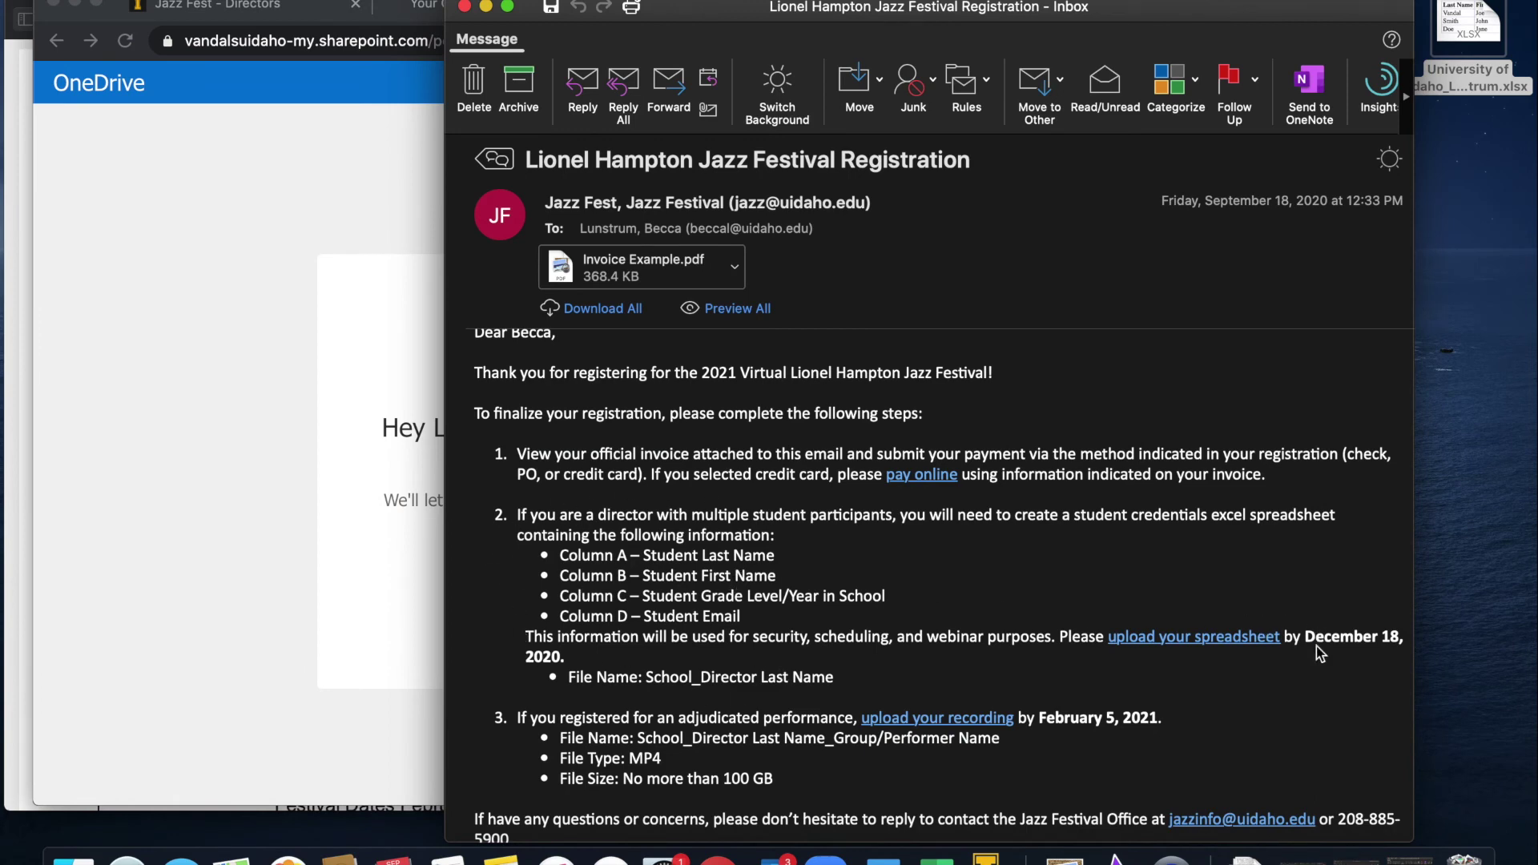
drag(1306, 638, 1400, 638)
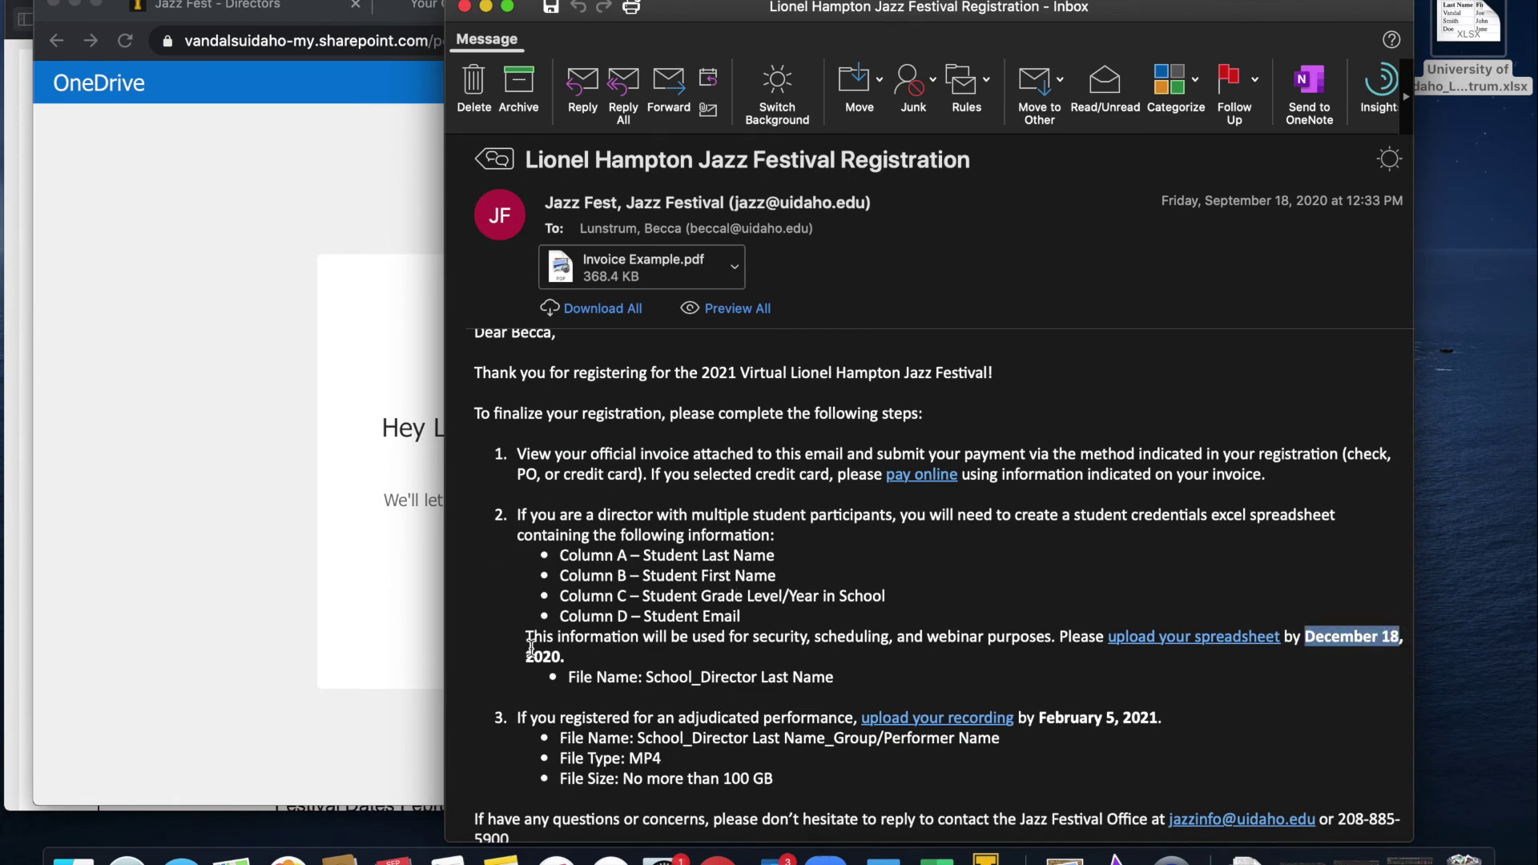
click(599, 653)
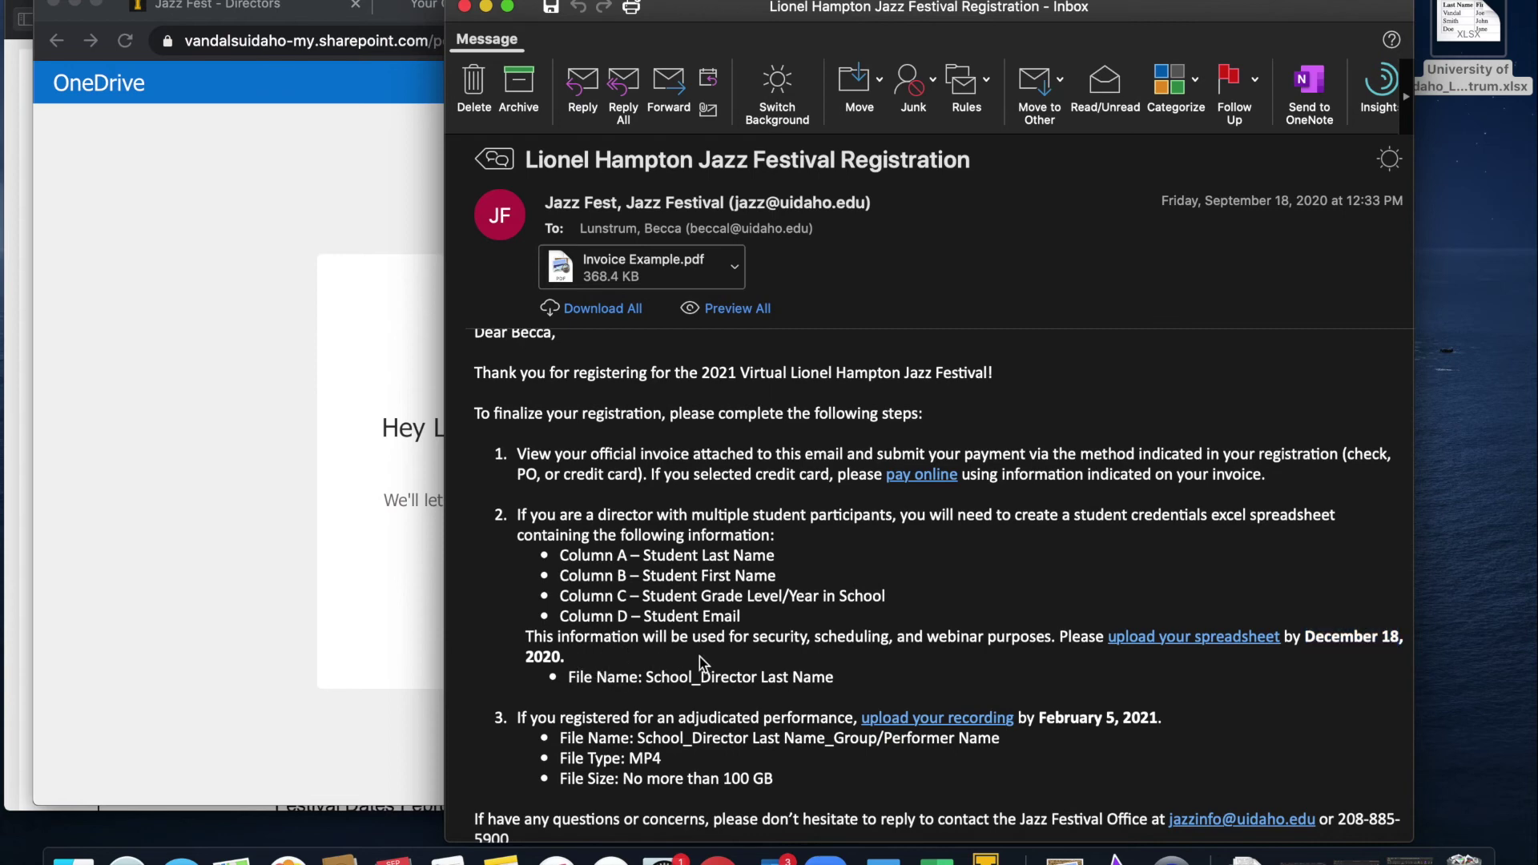
Step: Highlight the School_Director Last Name_Group/Performer Name file naming rule for recordings in item 3 of the email
scroll(835, 665, down, 5)
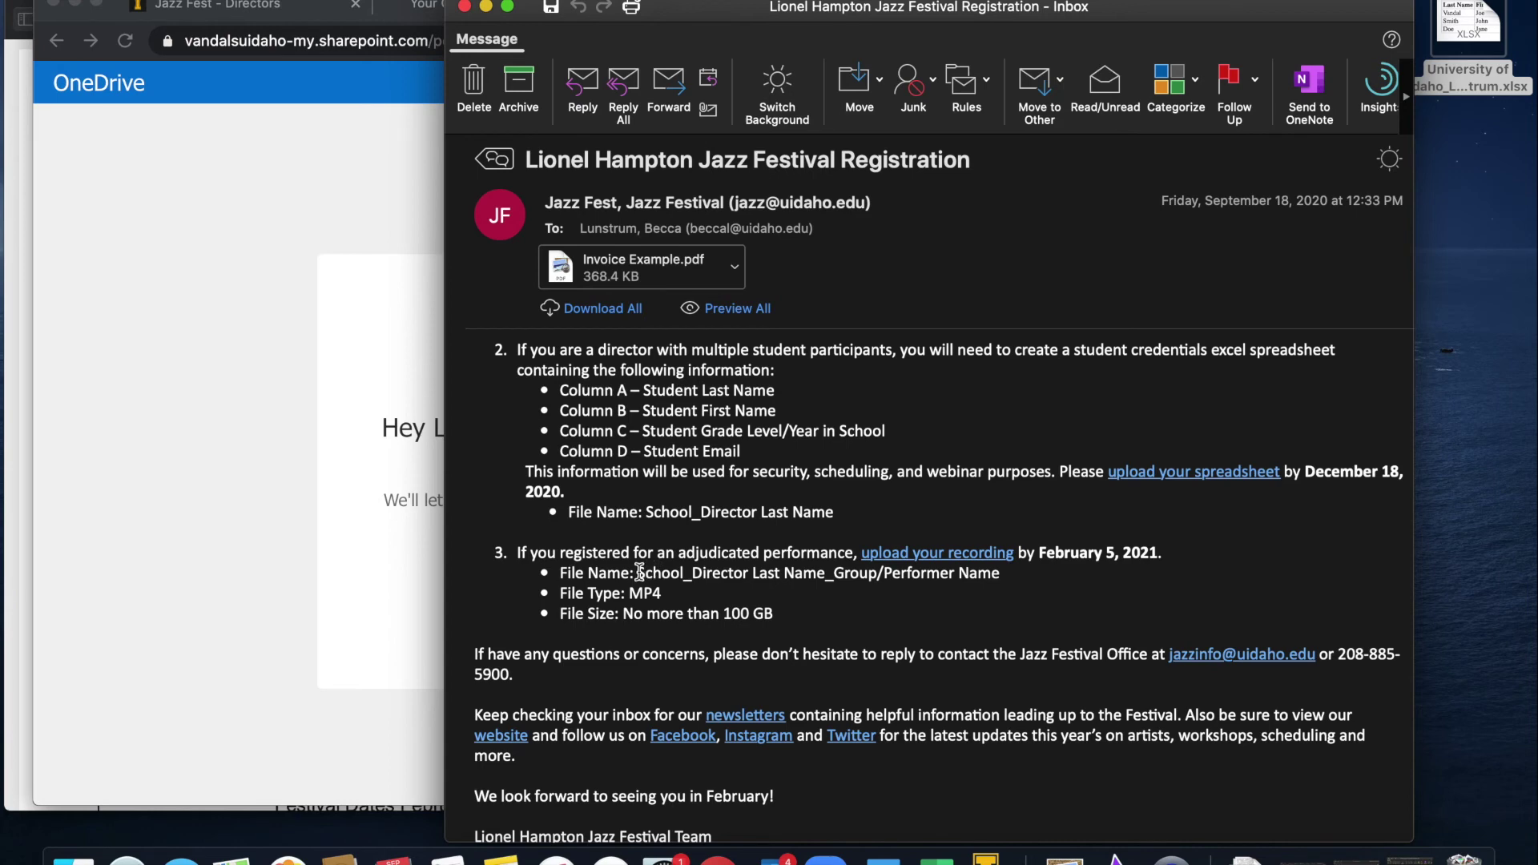
drag(640, 572, 685, 573)
drag(690, 573, 1002, 577)
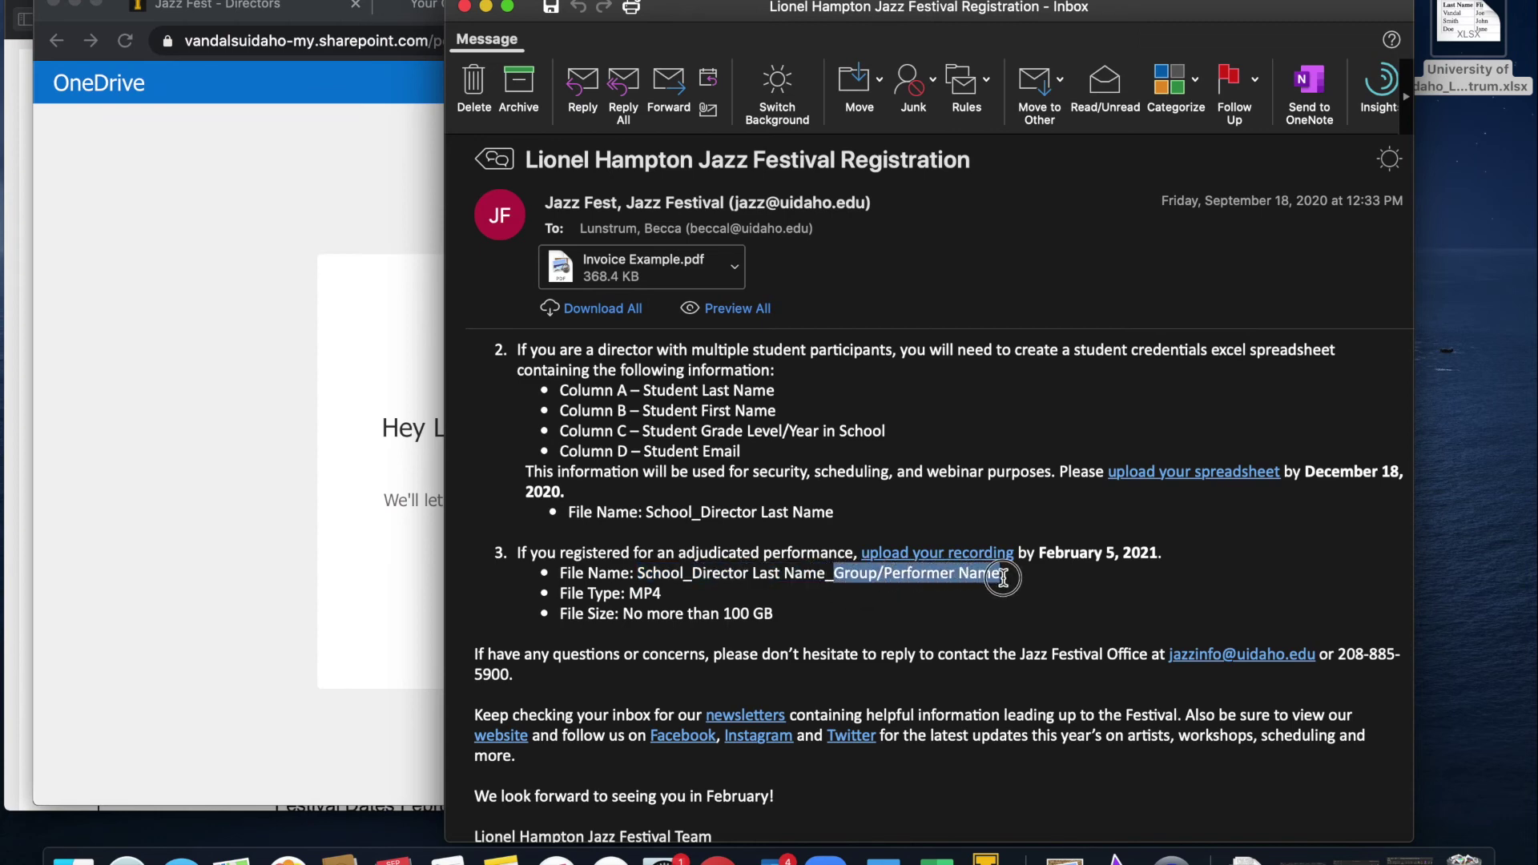
click(696, 596)
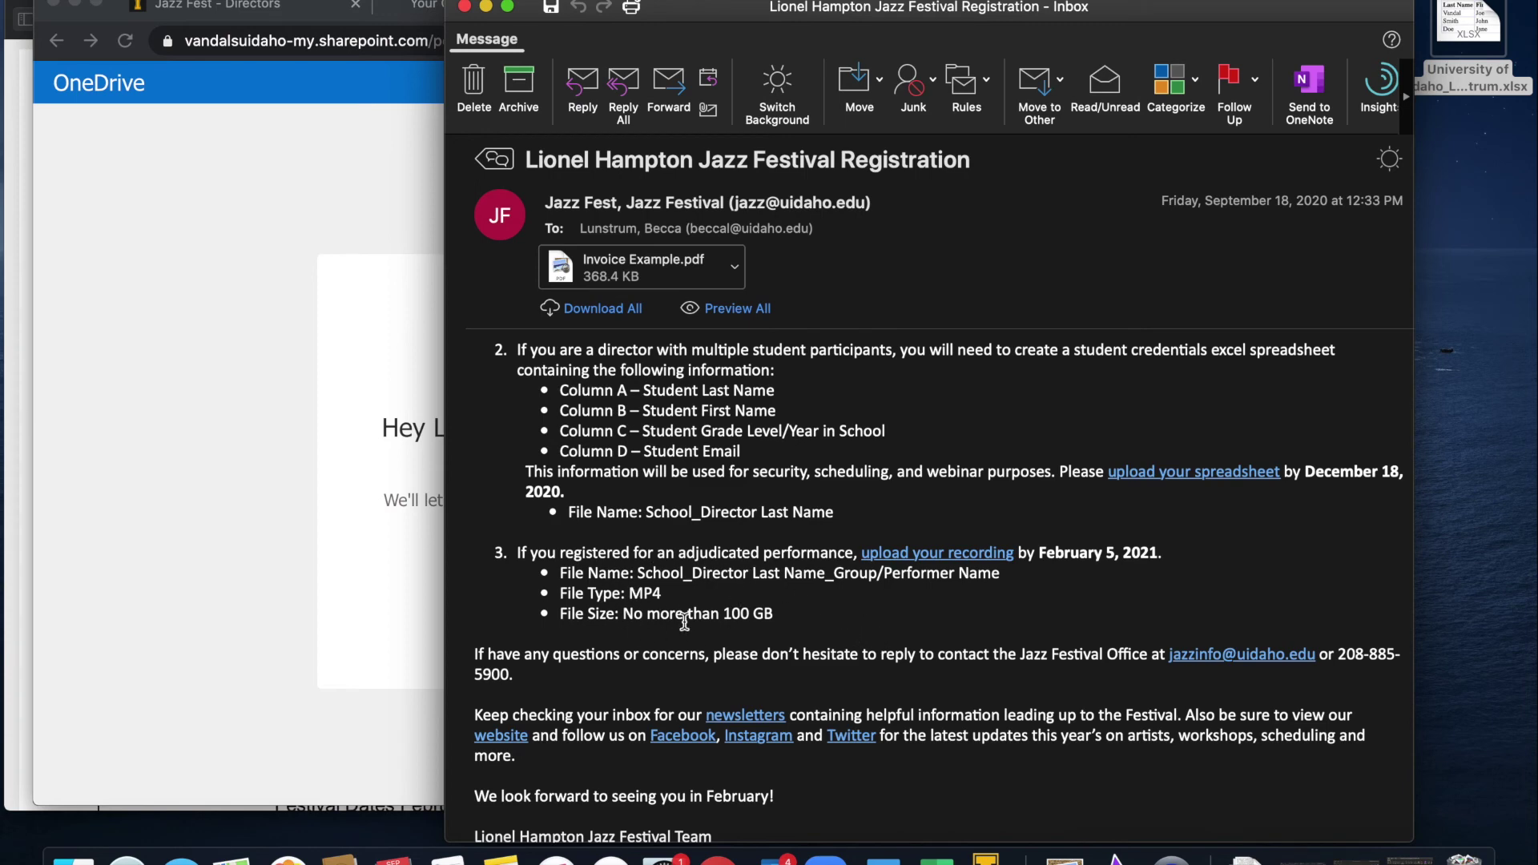
Step: View the recording upload page linked in item 3, and highlight the February 5, 2021 recording deadline back in the email
click(931, 561)
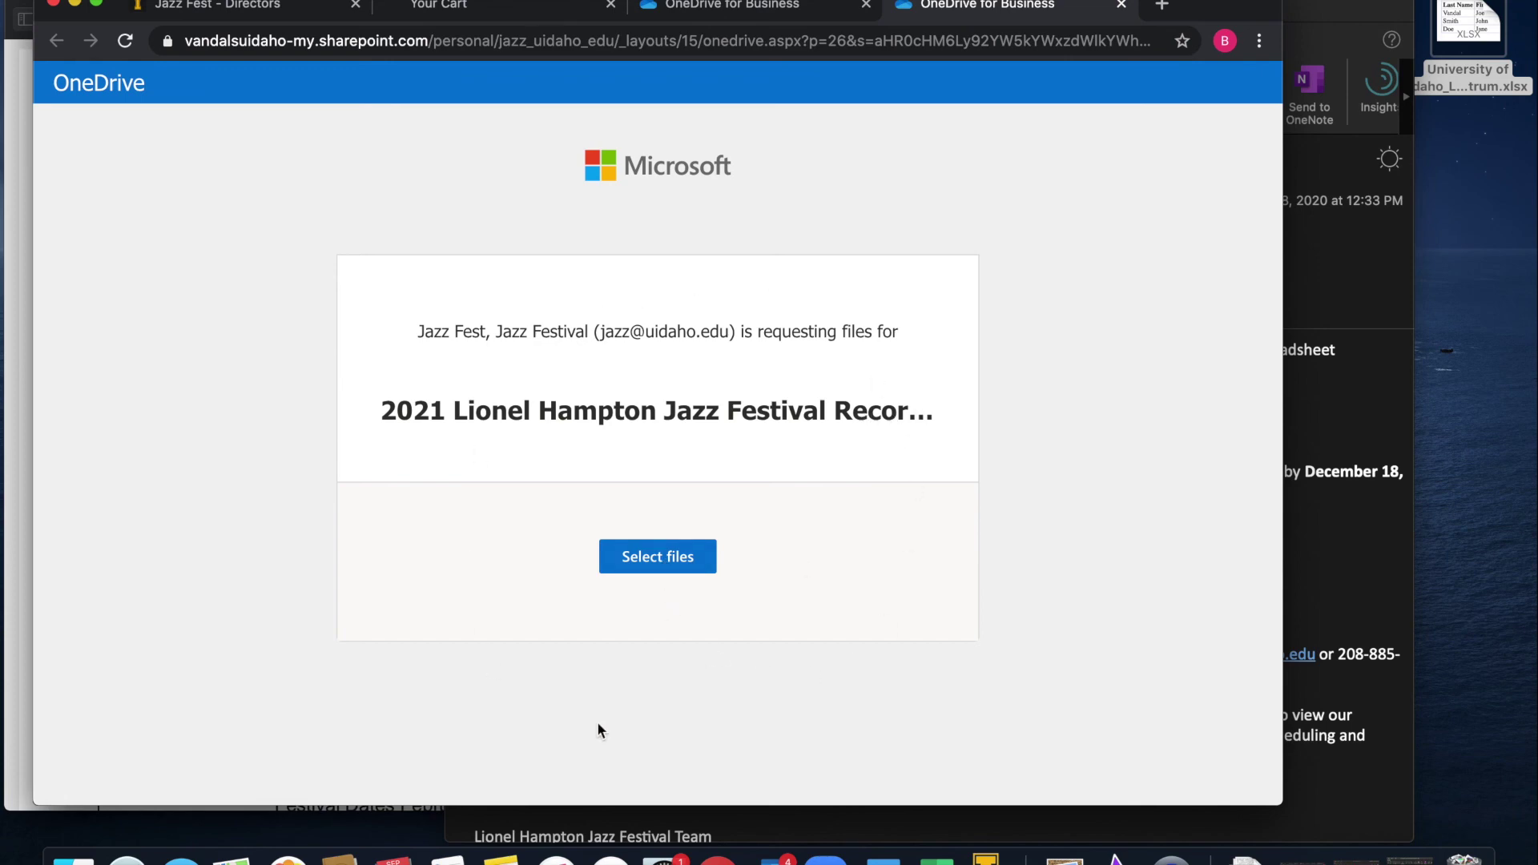
click(1341, 554)
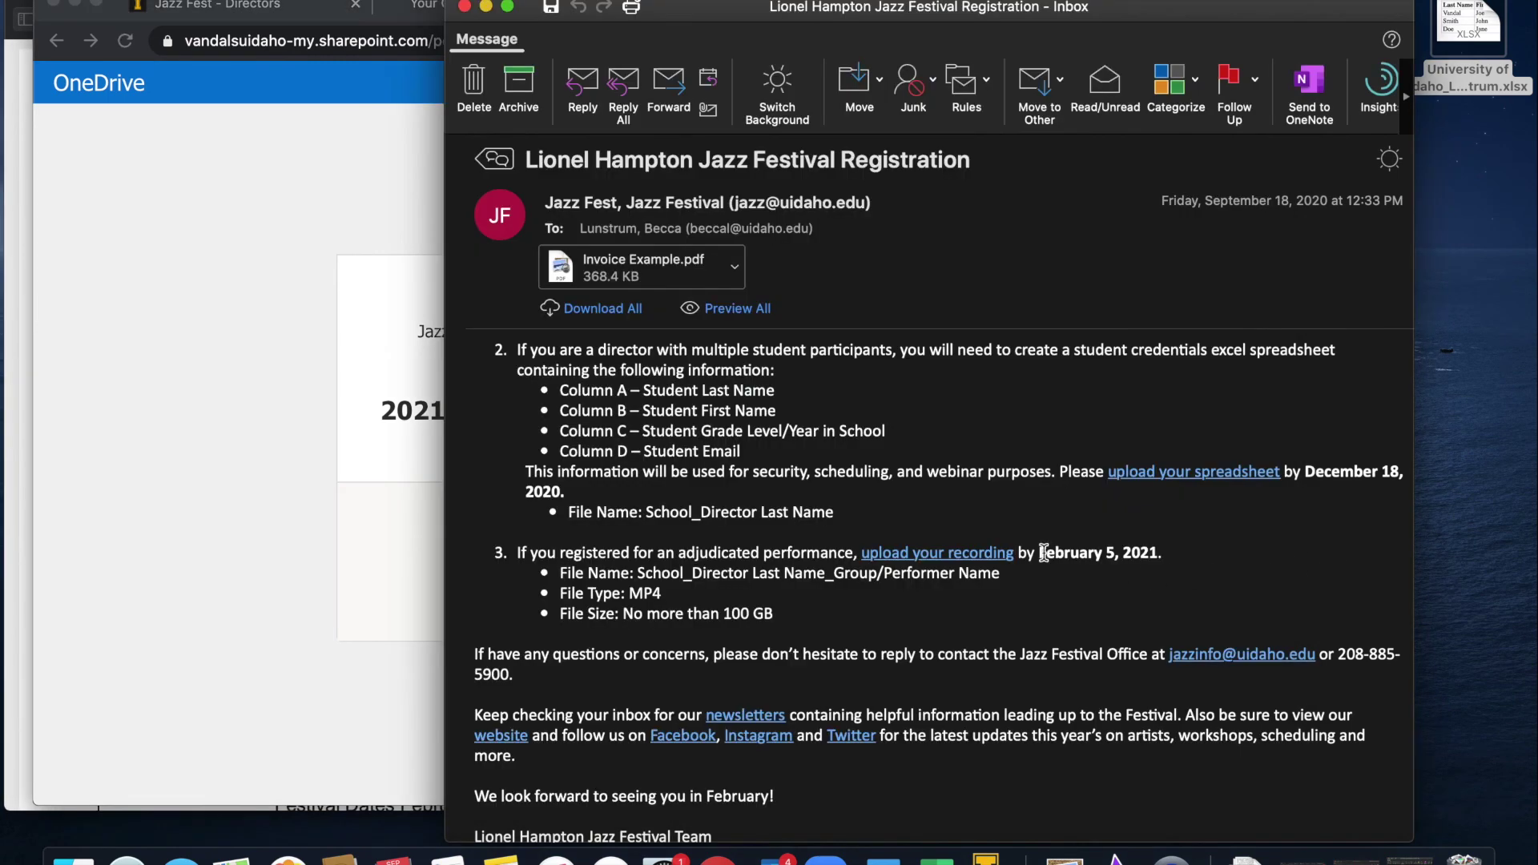
drag(1039, 552, 1159, 552)
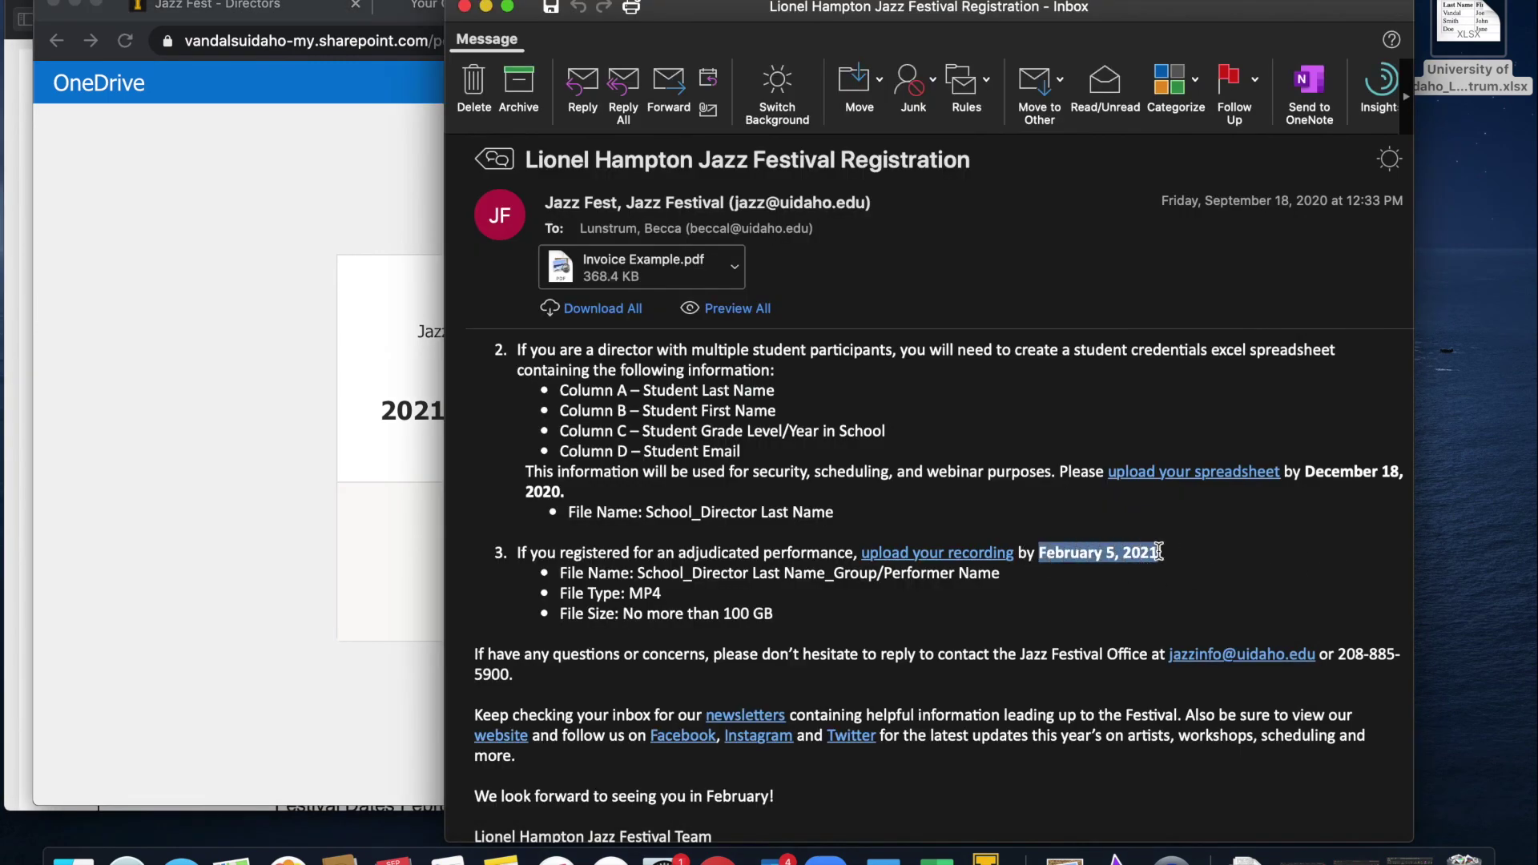
click(1109, 594)
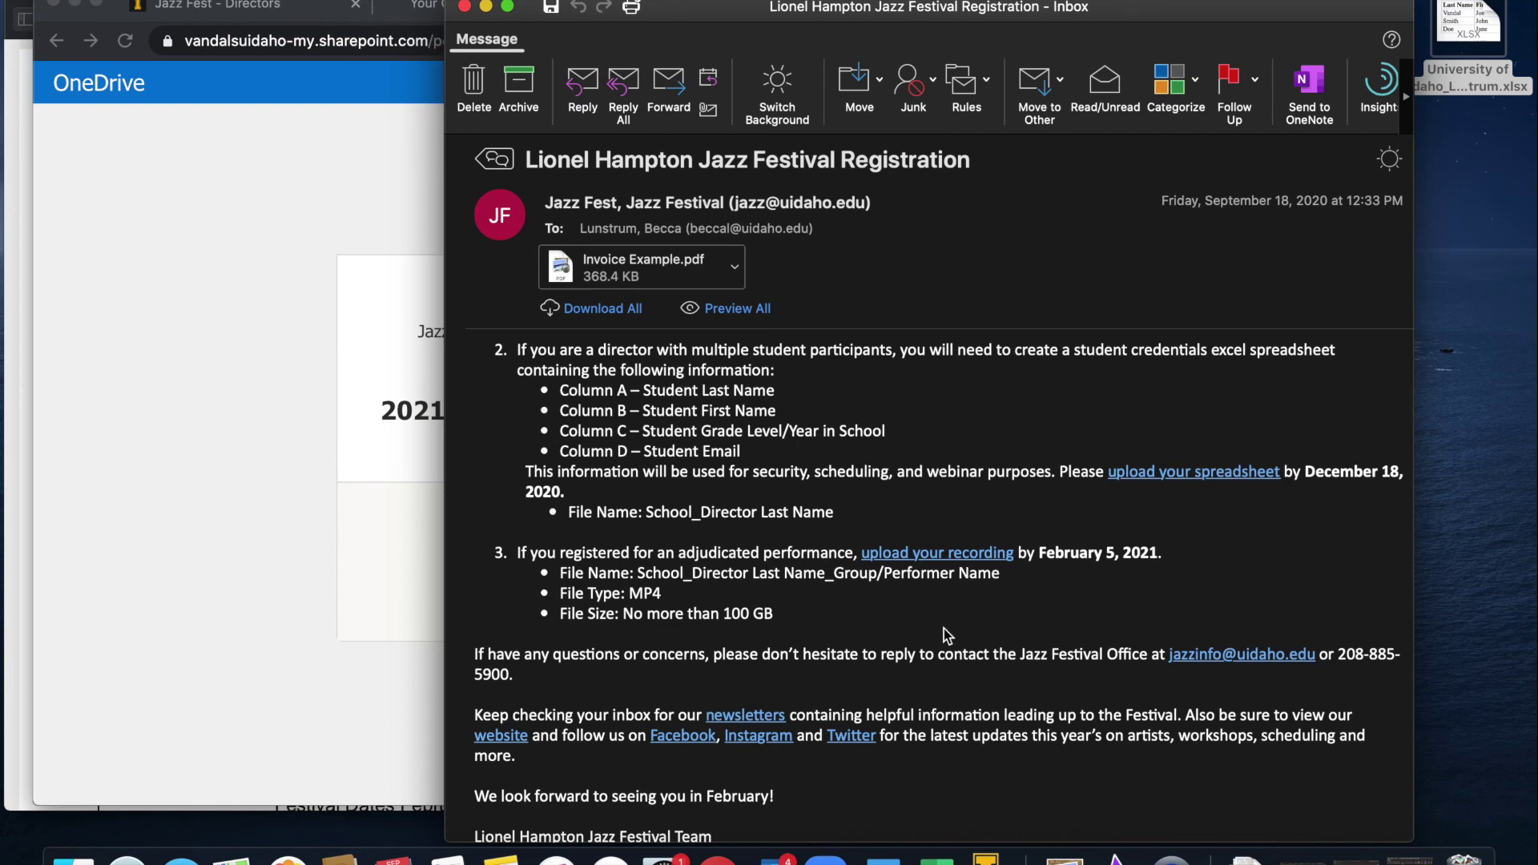
Step: Open the newsletters link in the email's closing paragraphs and skim through the Director Newsletter page
scroll(943, 635, down, 2)
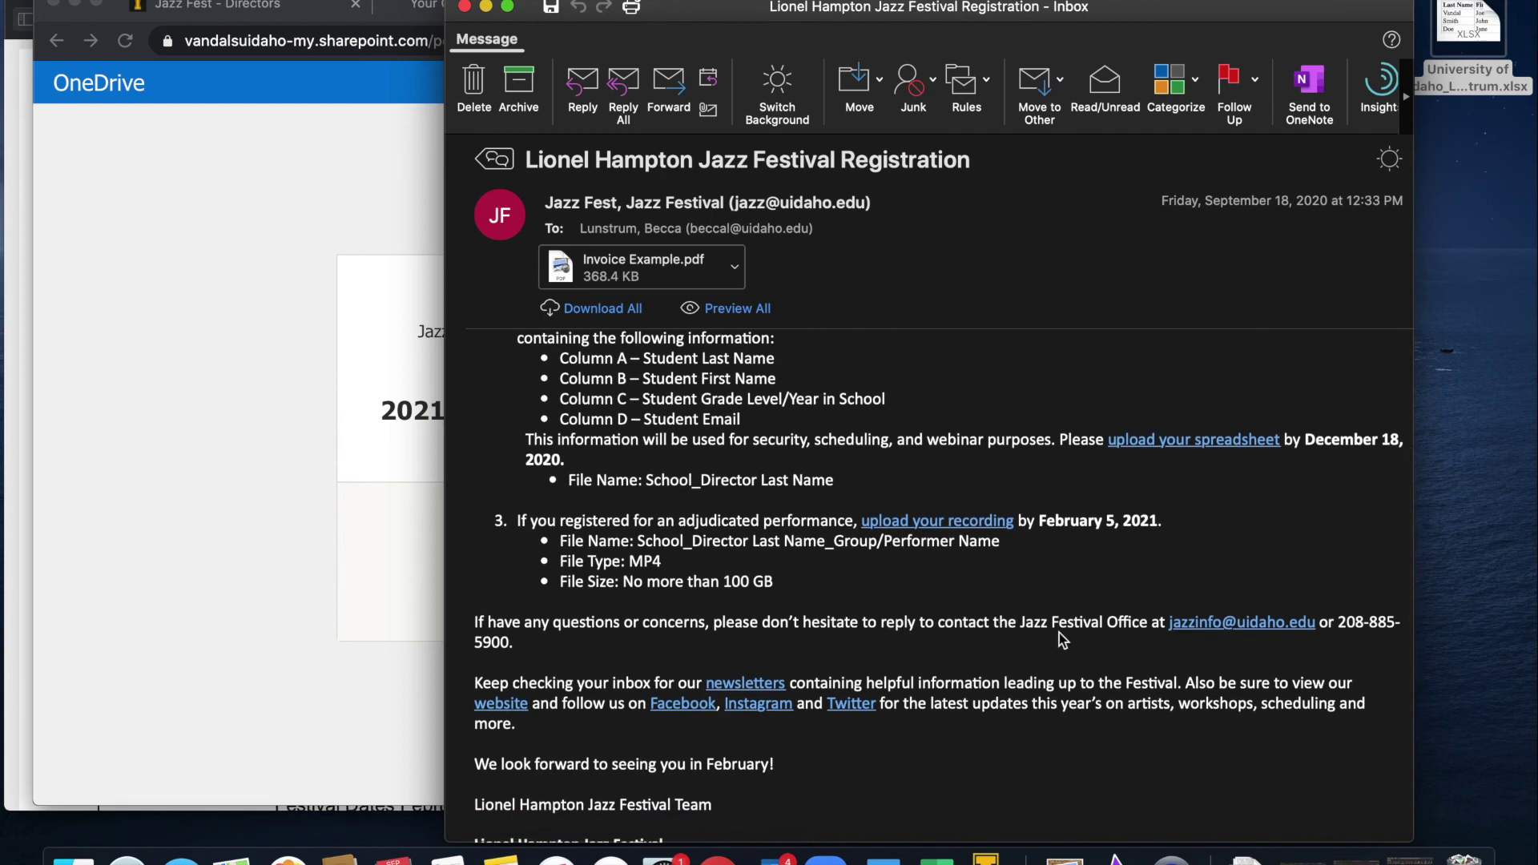
scroll(1039, 635, up, 1)
scroll(1040, 634, up, 5)
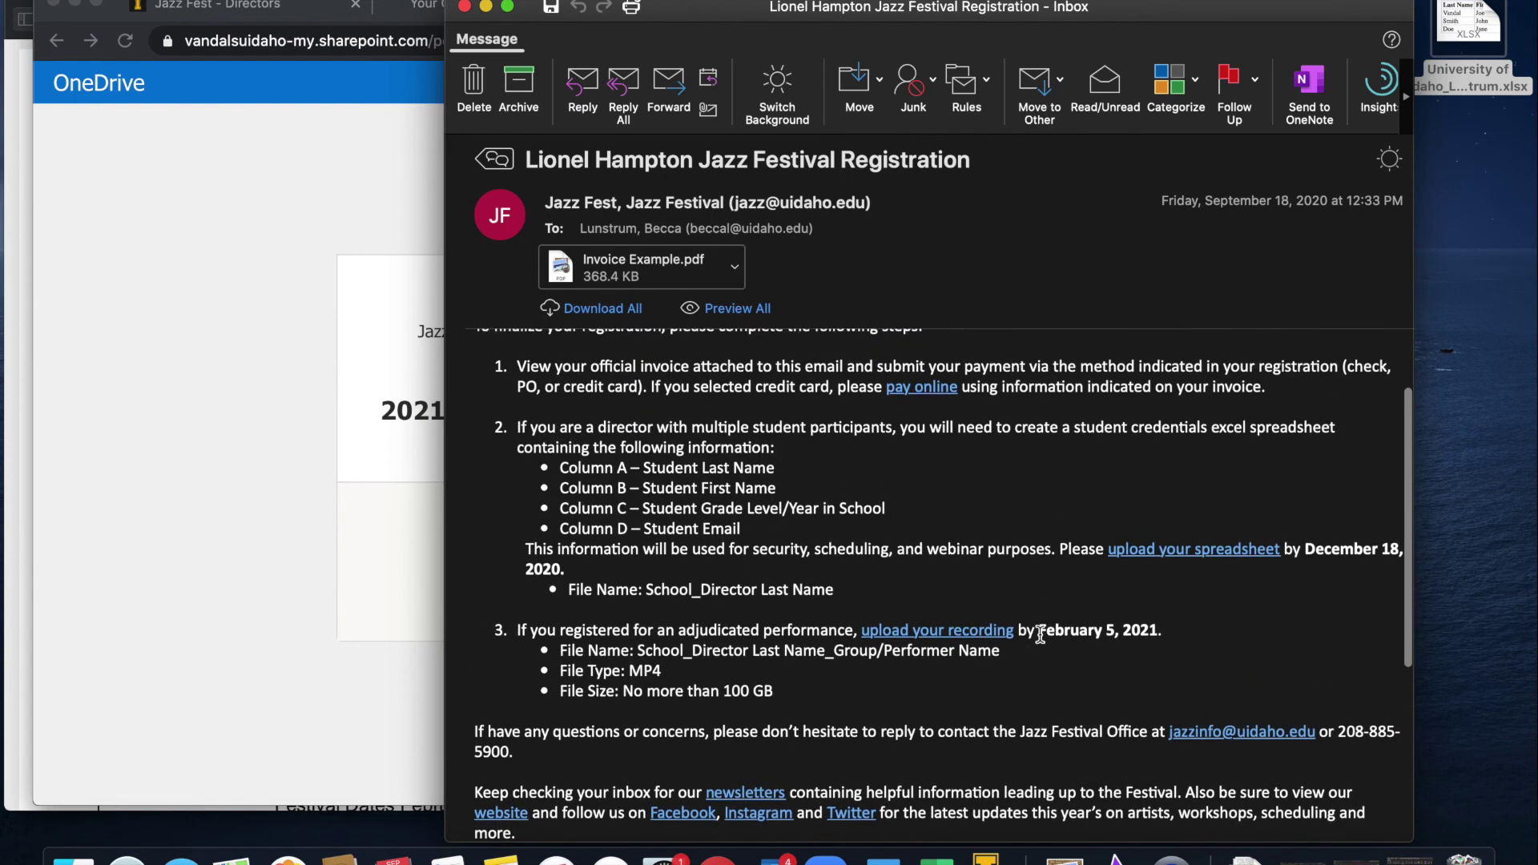
scroll(1038, 632, down, 1)
scroll(1038, 631, down, 4)
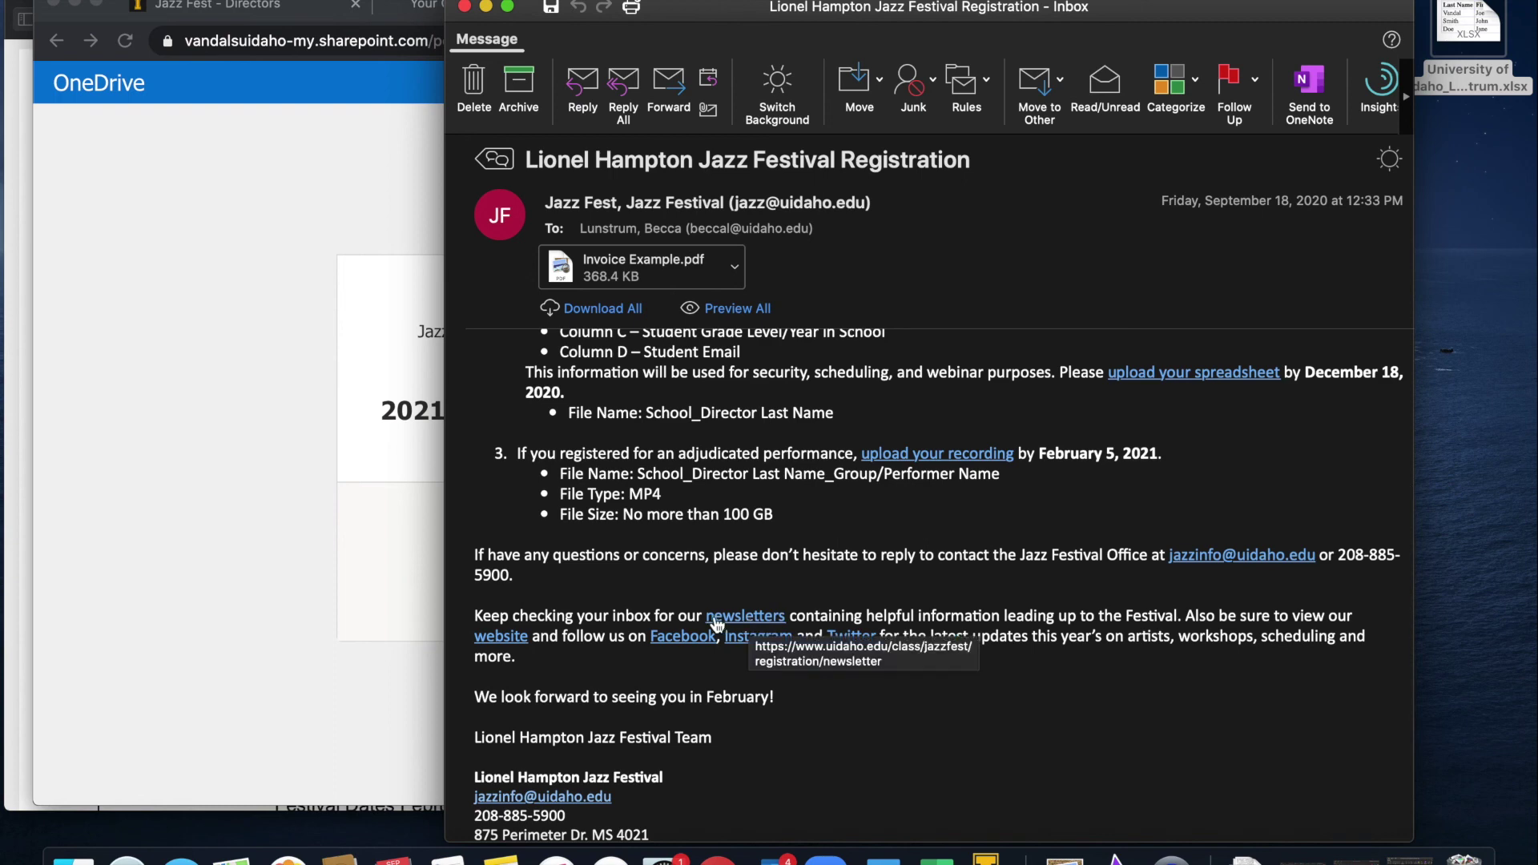
click(752, 622)
scroll(906, 548, down, 5)
scroll(898, 544, up, 5)
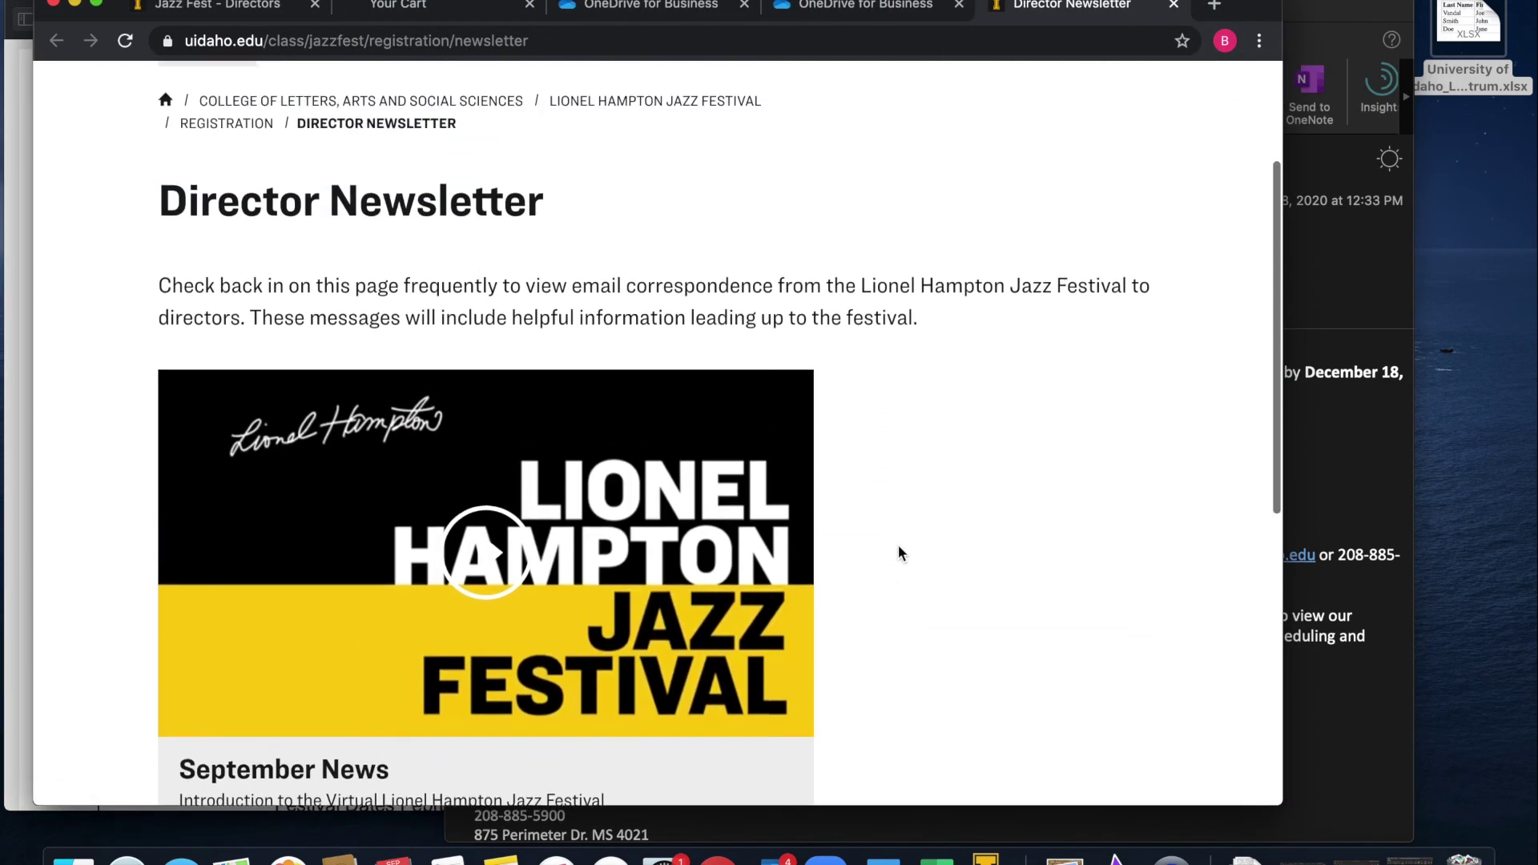
Step: Expand the site navigation to find Director Newsletter under Registration, collapse it, and look over the September News video and outline
click(237, 156)
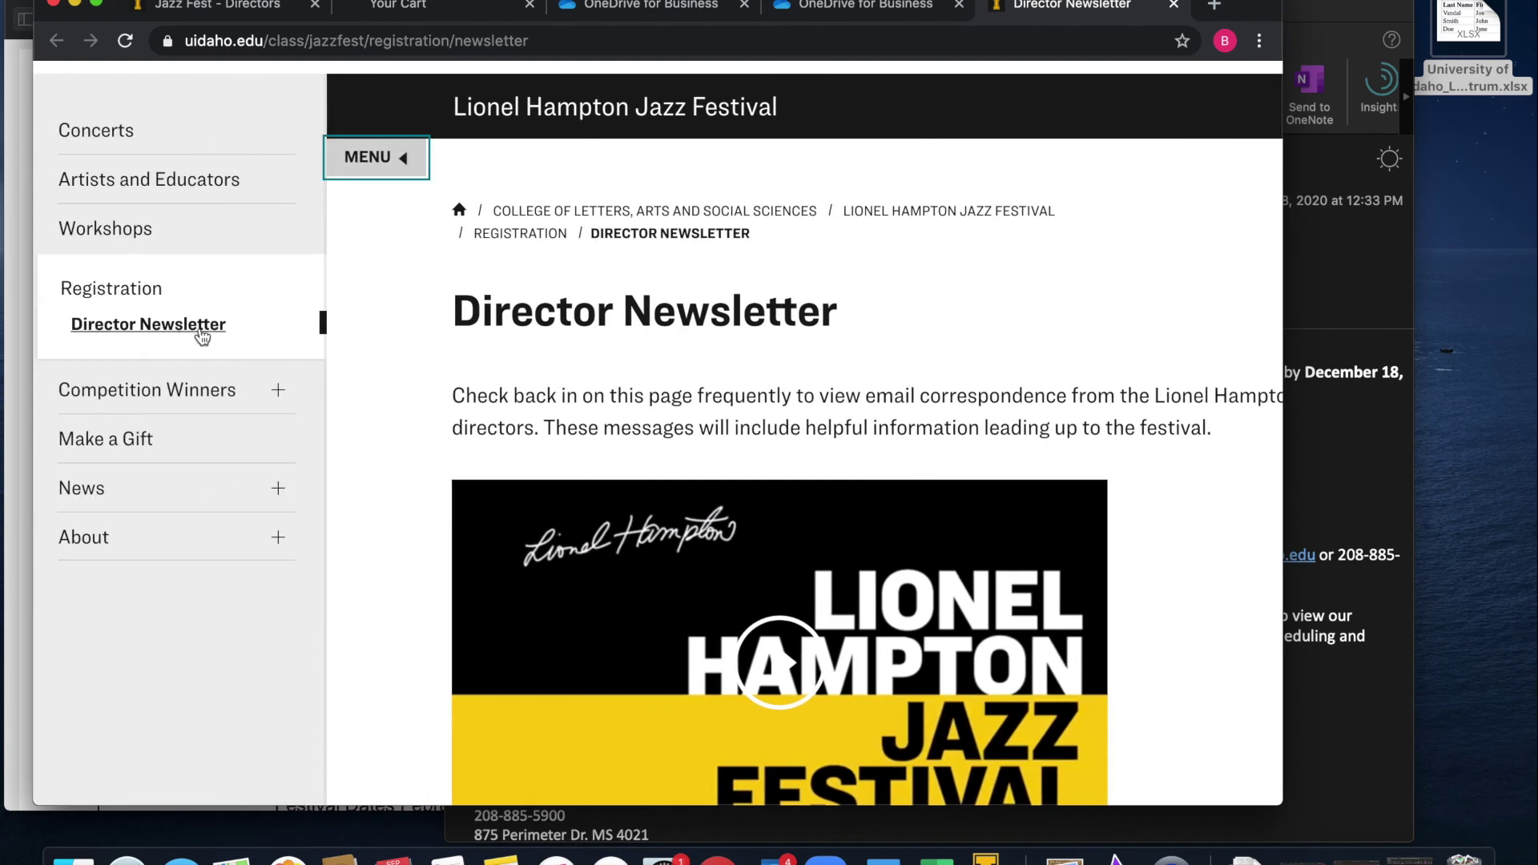
click(1023, 319)
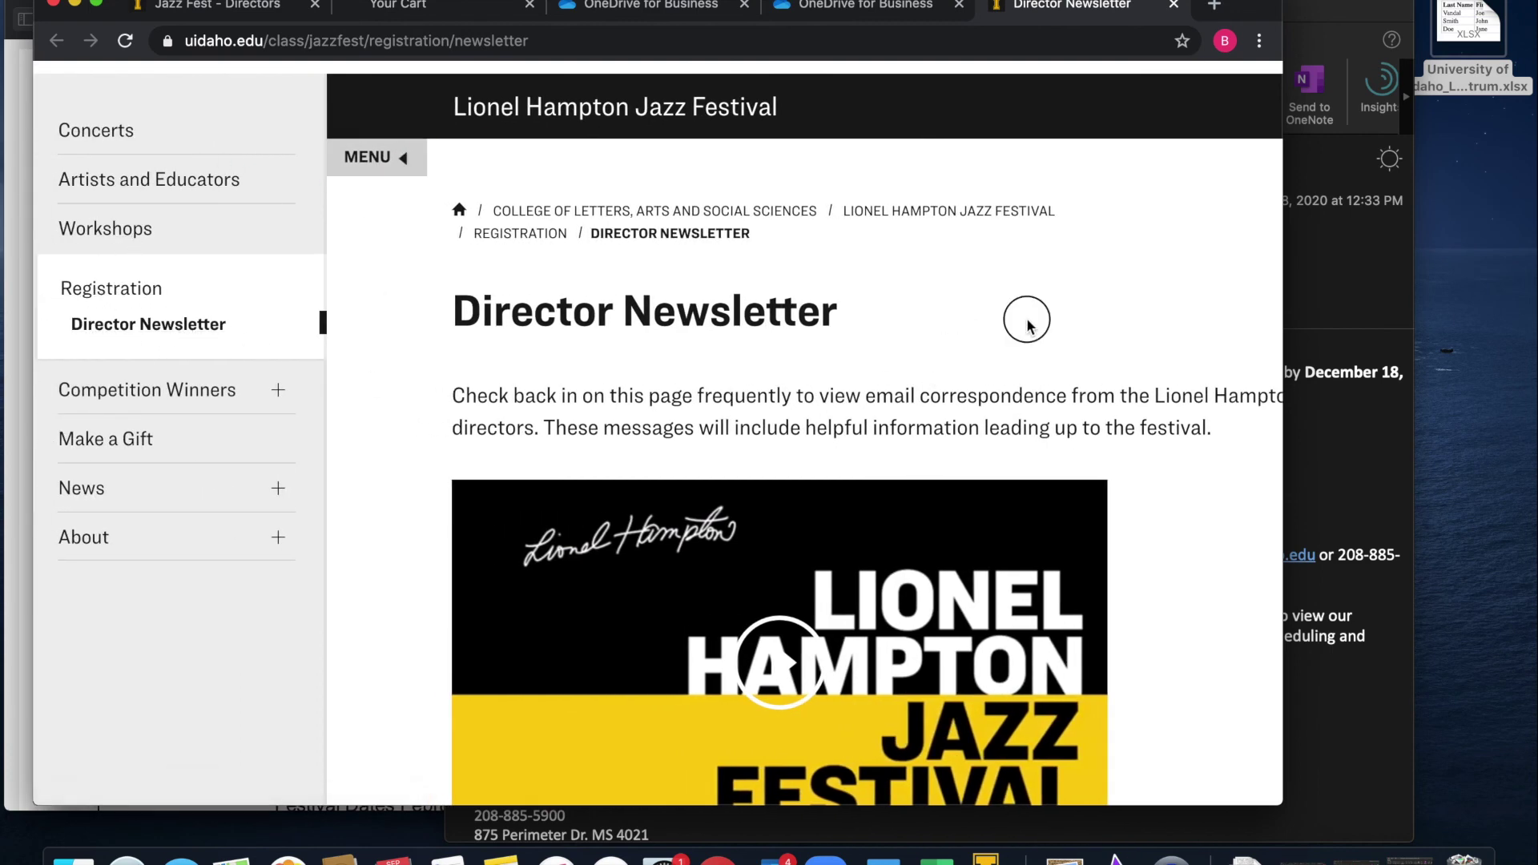
scroll(913, 548, down, 3)
scroll(916, 553, down, 3)
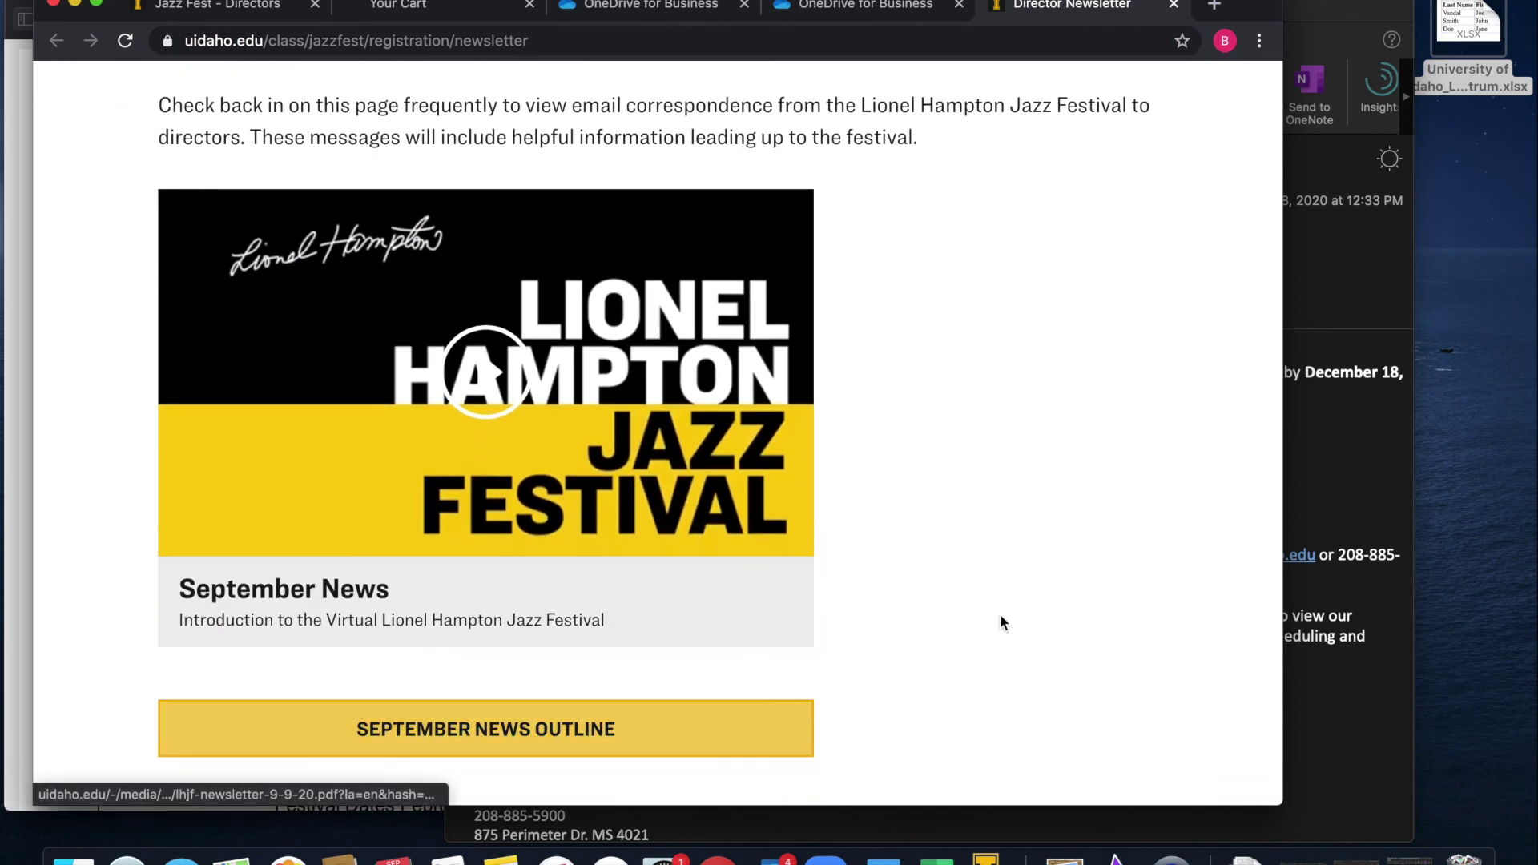
scroll(993, 588, up, 5)
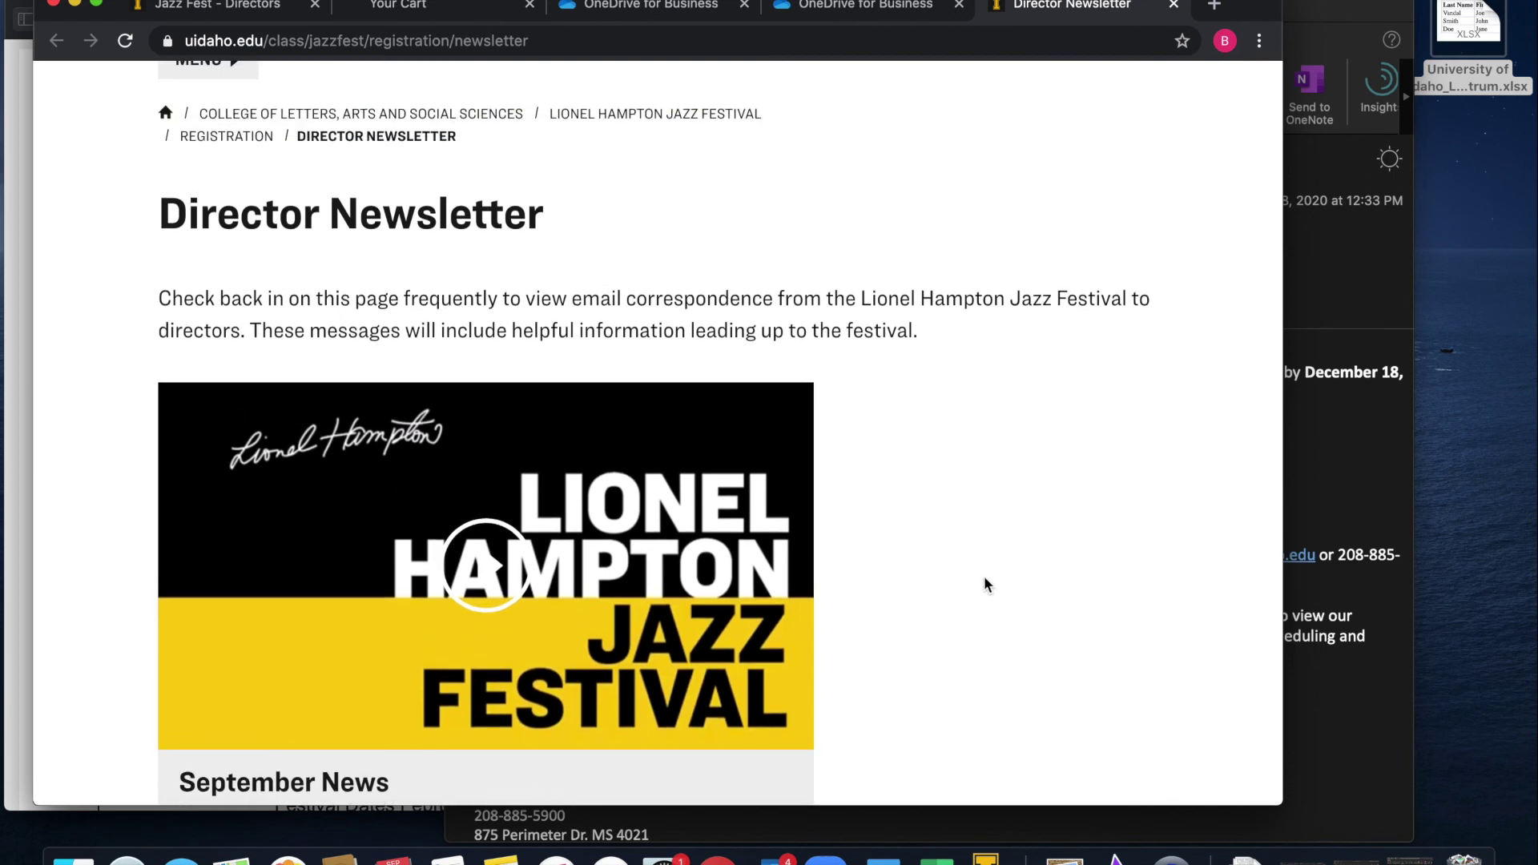
Step: Return to the registration email and review its numbered steps from the beginning
click(1328, 453)
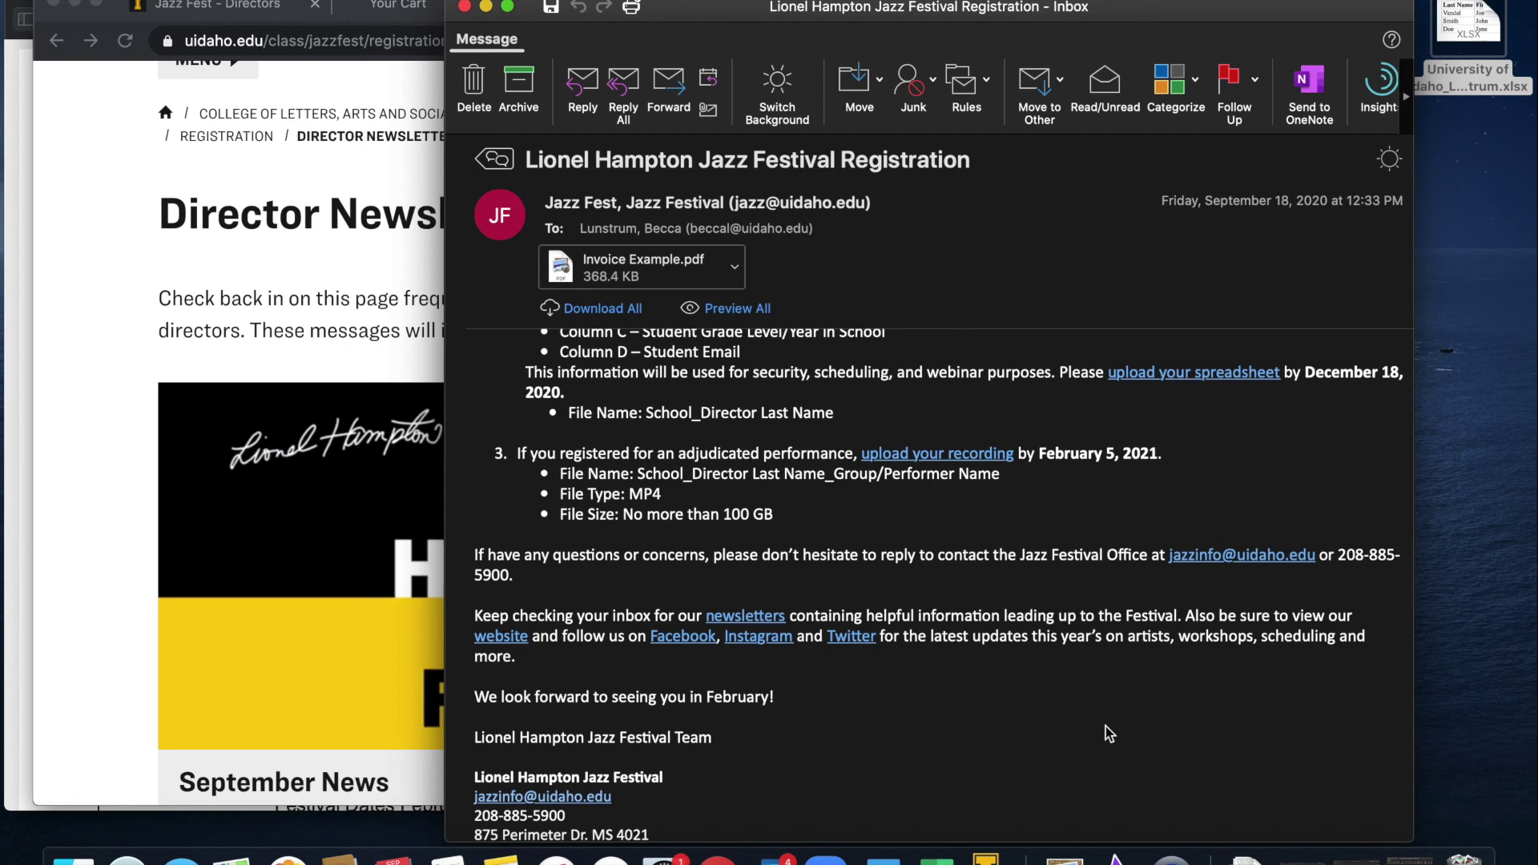
scroll(1109, 734, up, 7)
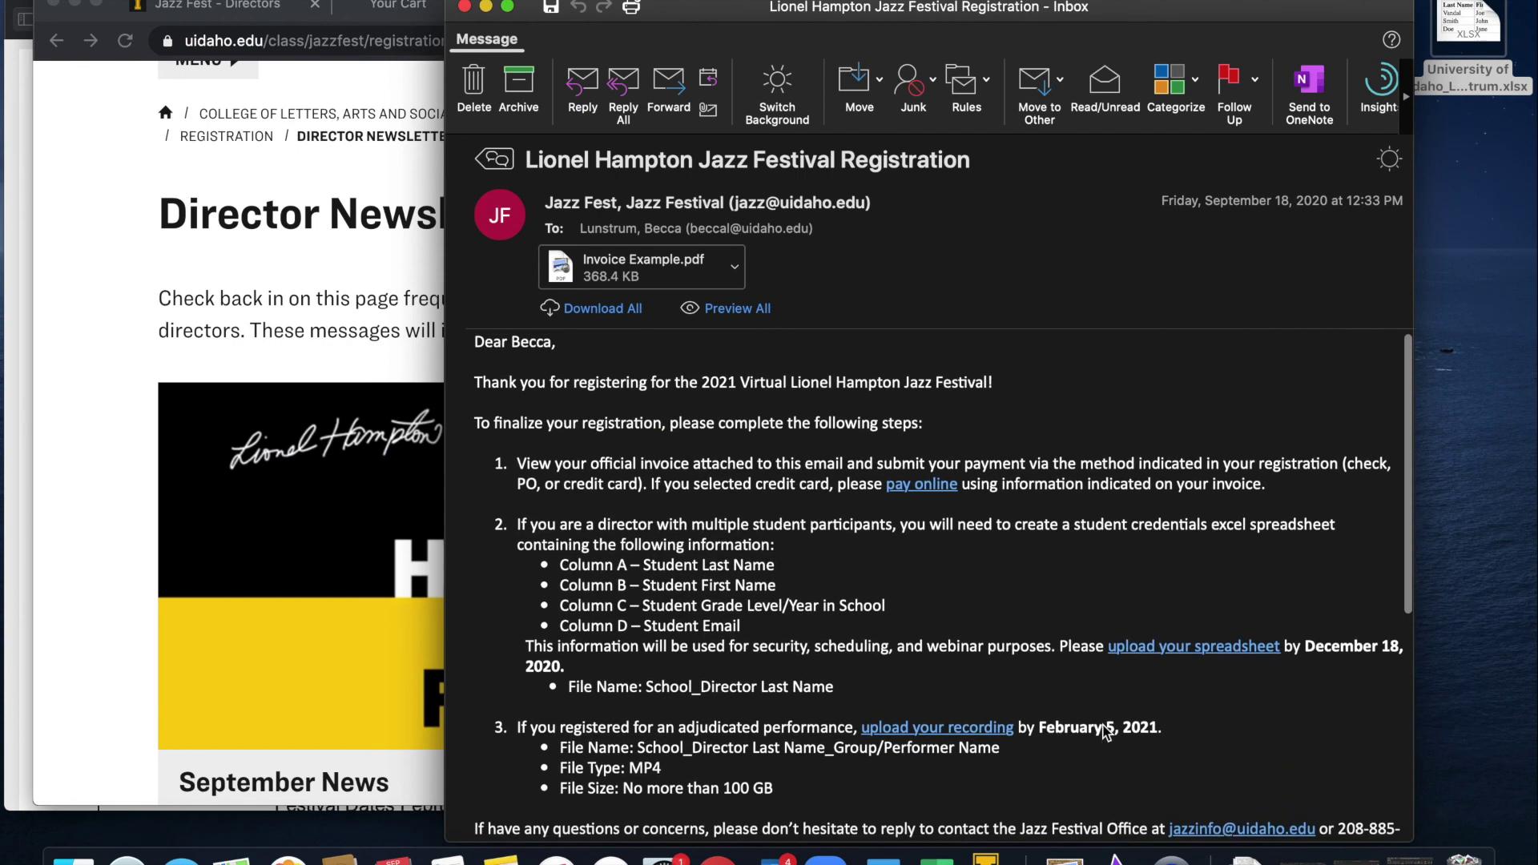